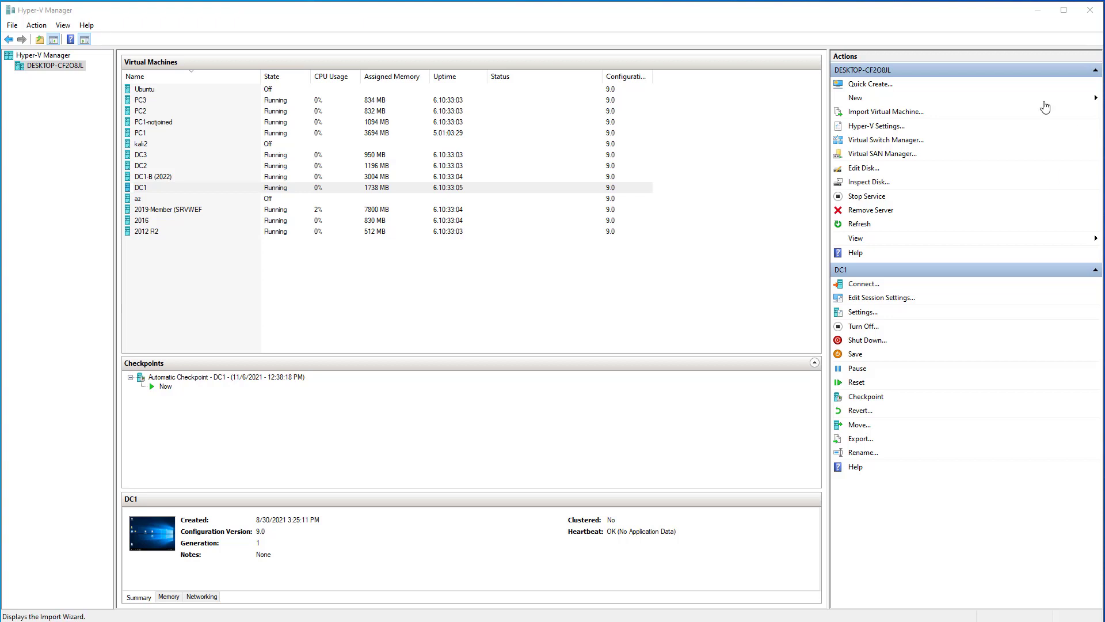
- Quick Create a new virtual machine from the Windows Server 2022 ISO in C:\IT\iso
{"action": "left_click", "coordinate": [870, 84]}
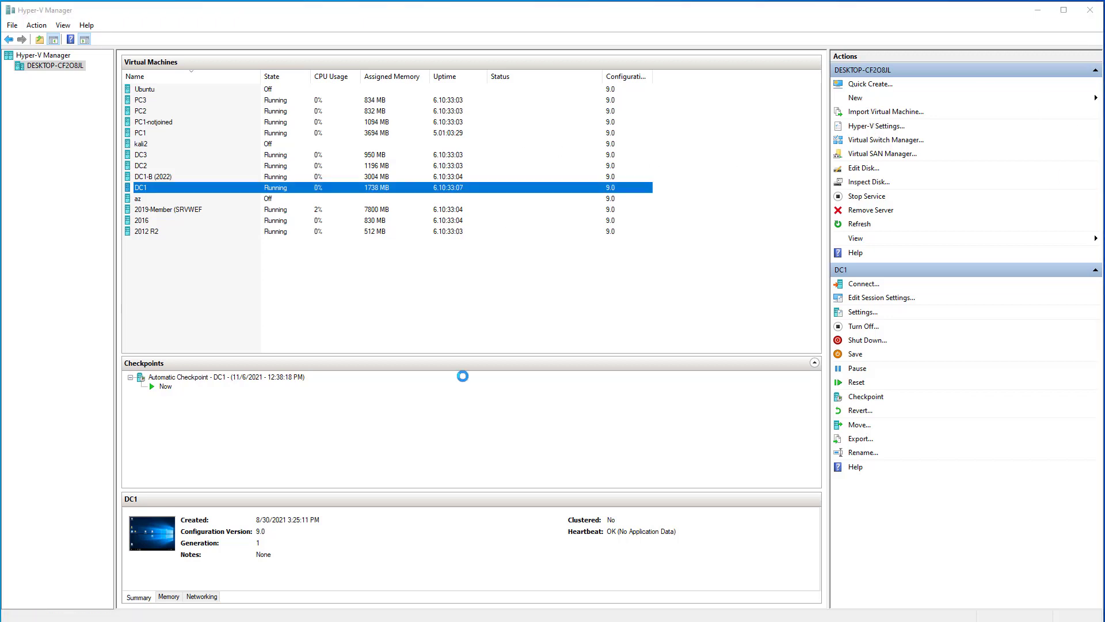
{"action": "left_click", "coordinate": [415, 394]}
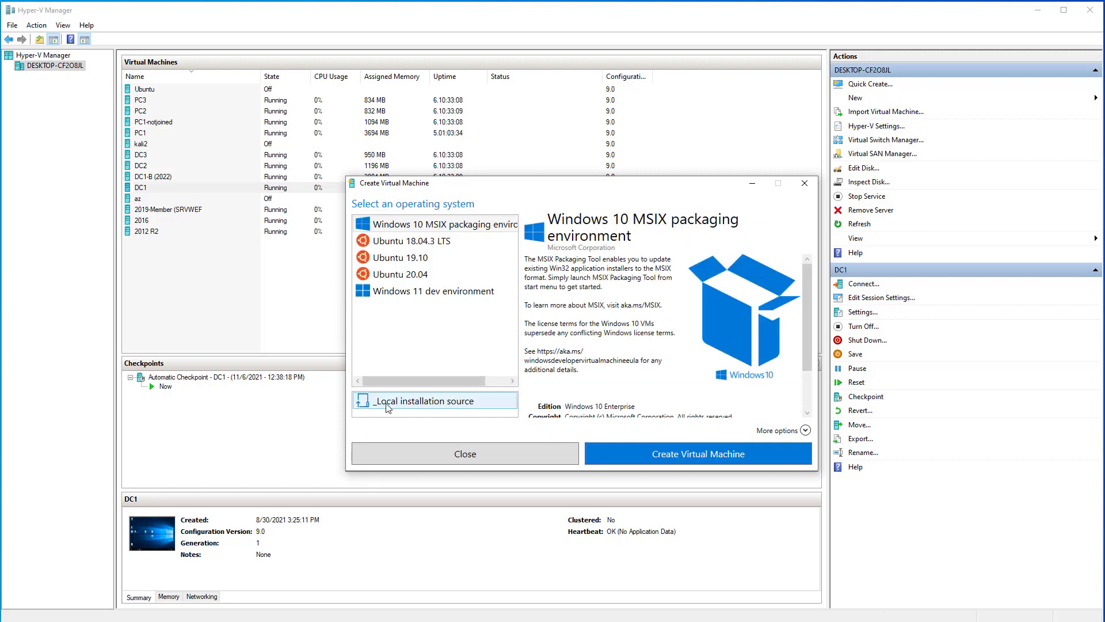
{"action": "left_click", "coordinate": [397, 399]}
{"action": "left_click", "coordinate": [677, 239]}
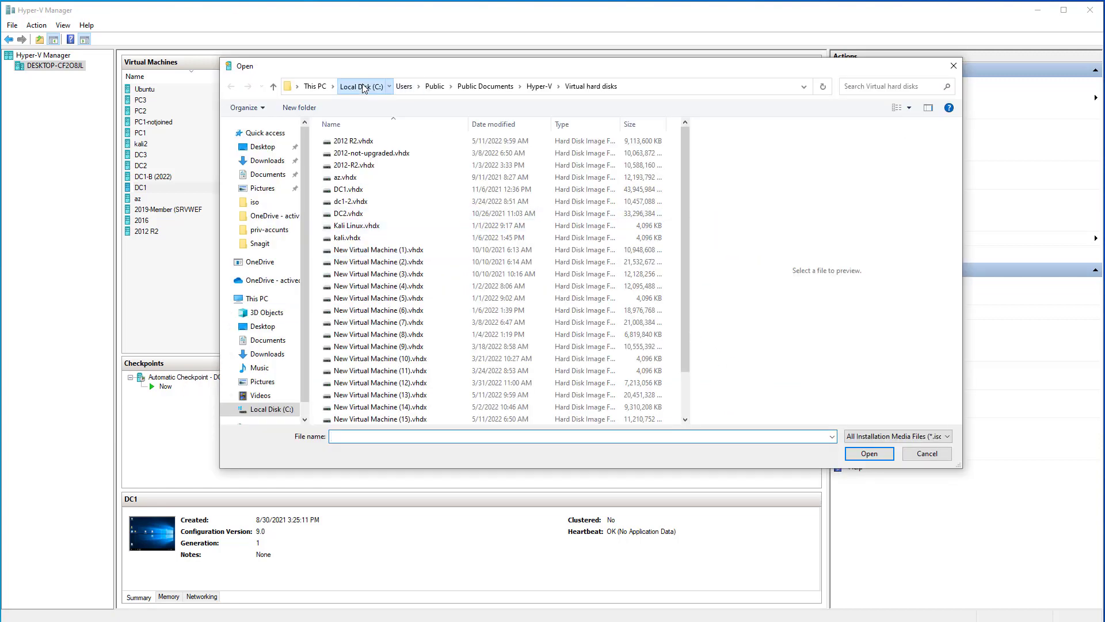
{"action": "left_click", "coordinate": [360, 86]}
{"action": "left_click", "coordinate": [255, 203]}
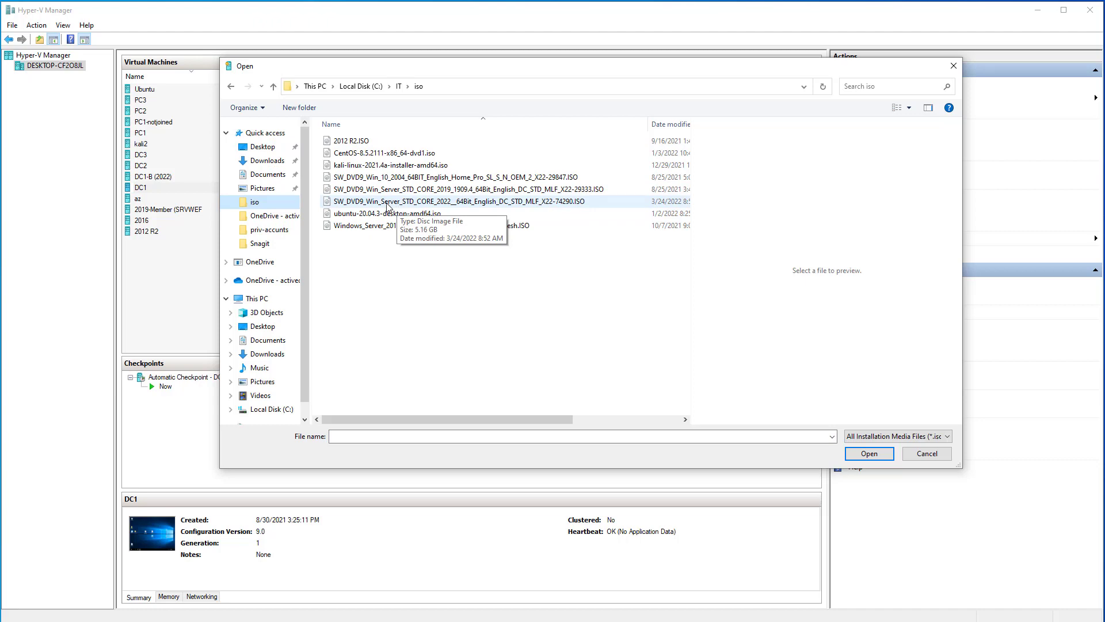
{"action": "left_click", "coordinate": [397, 203]}
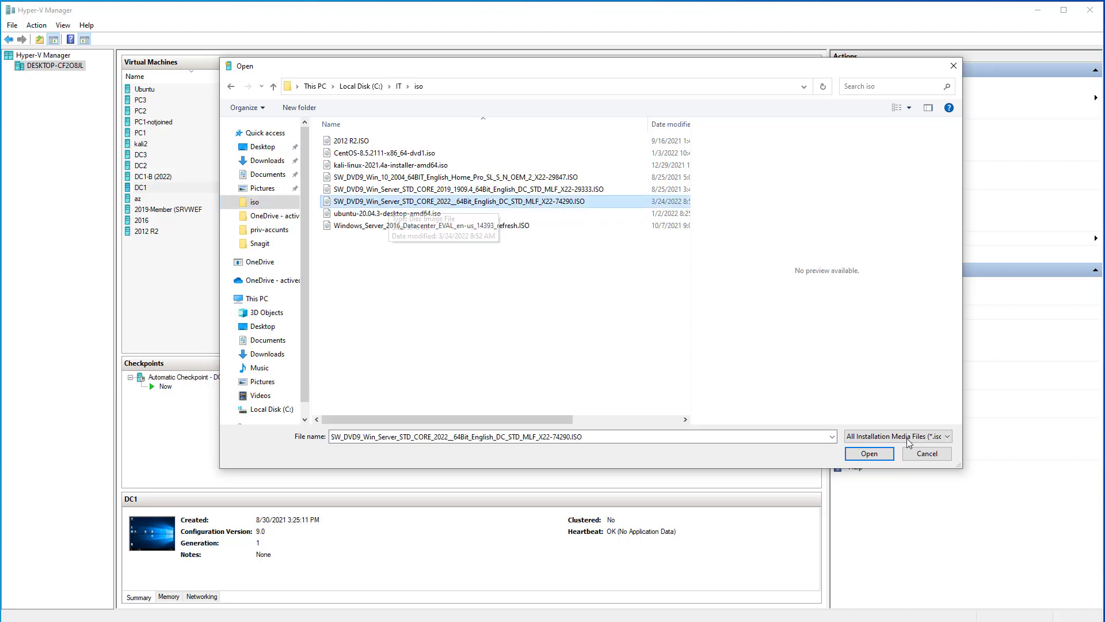
{"action": "key", "text": "Return"}
{"action": "left_click", "coordinate": [677, 439]}
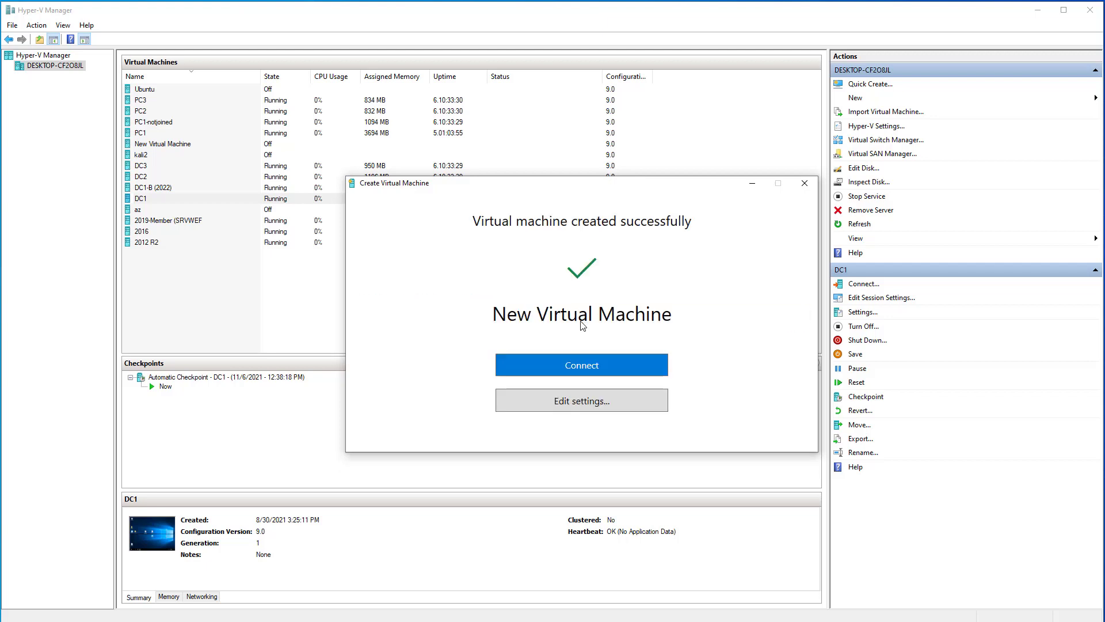
- Connect to the new VM, power it on and boot from the DVD into Windows Setup
{"action": "left_click", "coordinate": [588, 367]}
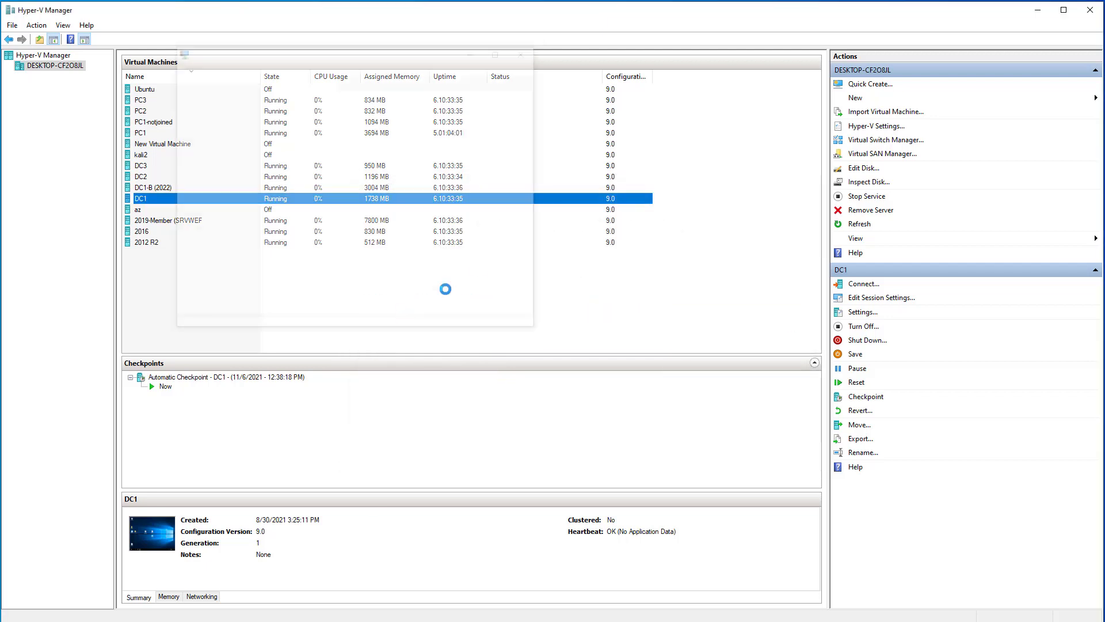
{"action": "left_click", "coordinate": [356, 219]}
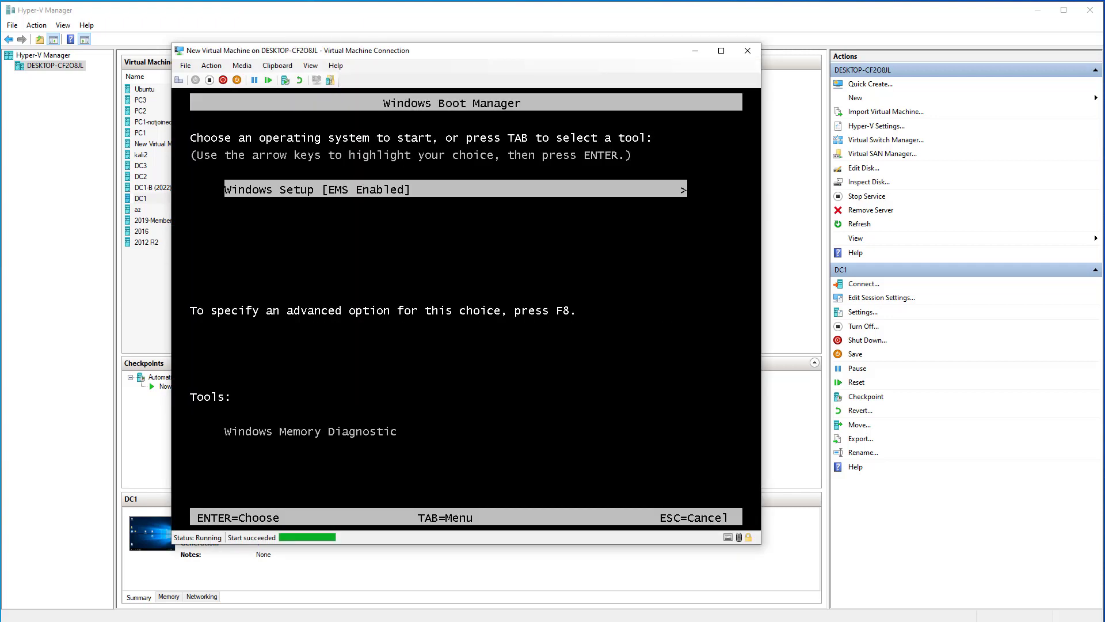
{"action": "key", "text": "Return"}
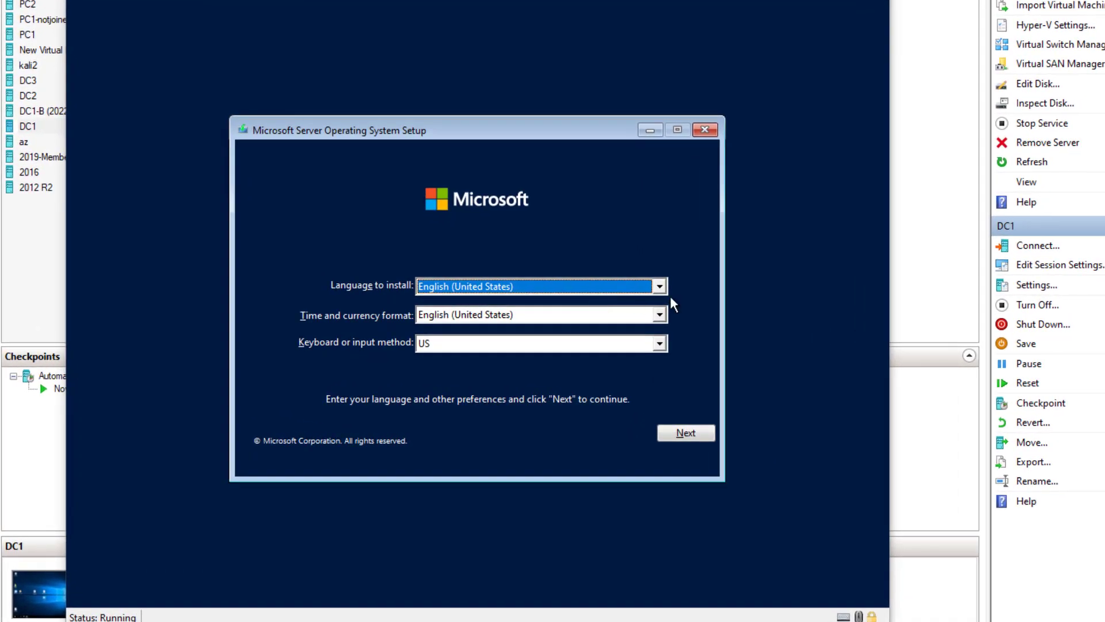
- Keep English (United States) as the install language and begin the installation
{"action": "left_click", "coordinate": [660, 286]}
{"action": "left_click", "coordinate": [461, 303]}
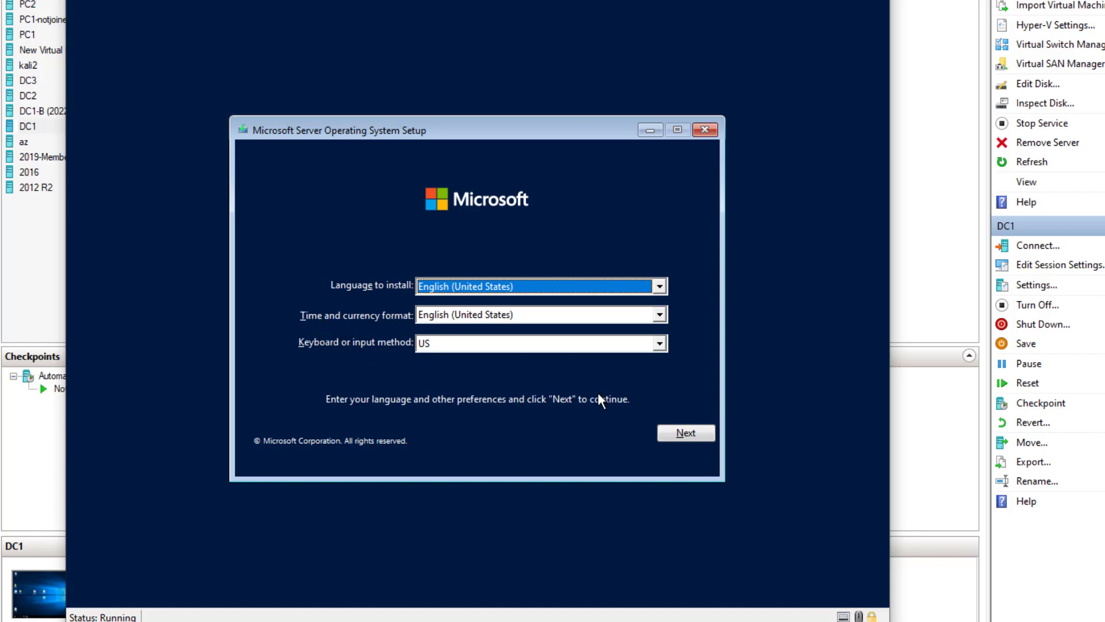
{"action": "left_click", "coordinate": [692, 431]}
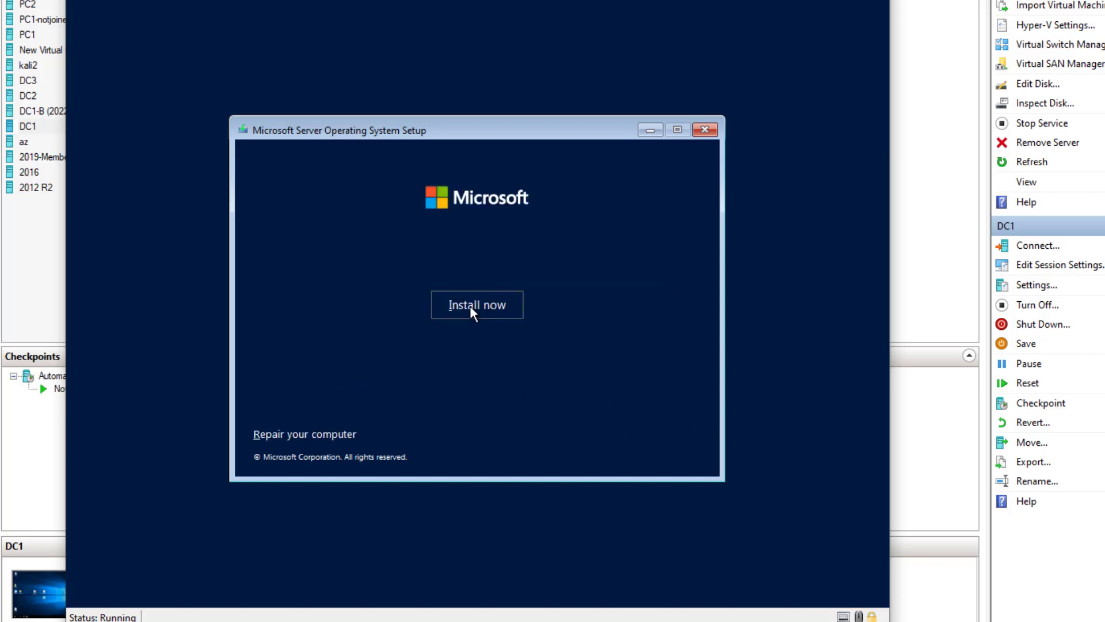
{"action": "left_click", "coordinate": [470, 306]}
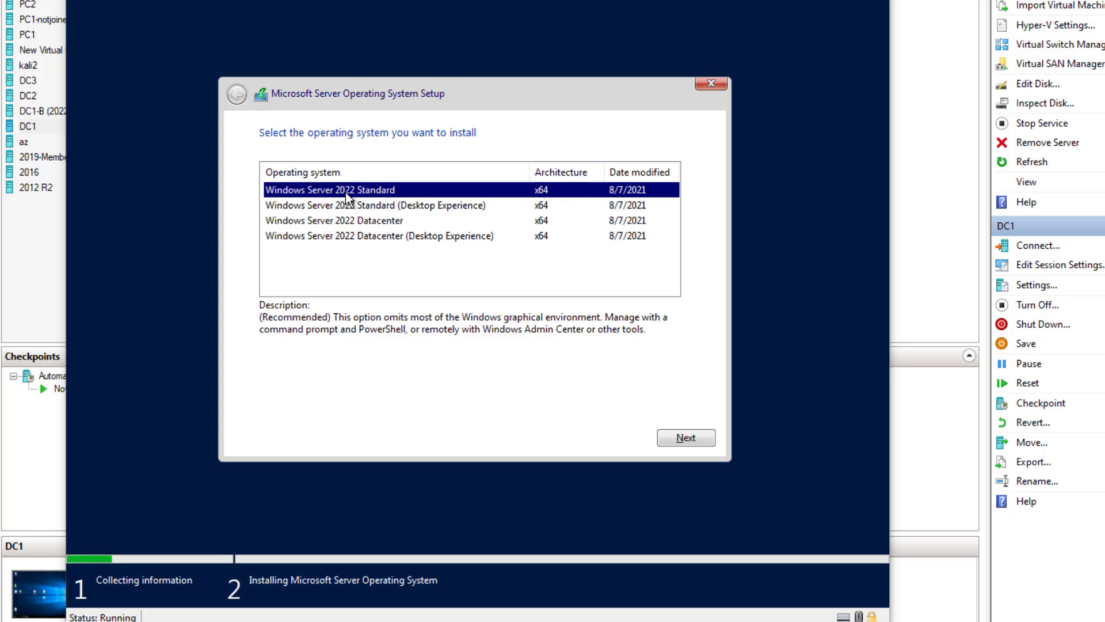
- Choose the Windows Server 2022 Standard (Desktop Experience) edition and continue
{"action": "left_click", "coordinate": [384, 207]}
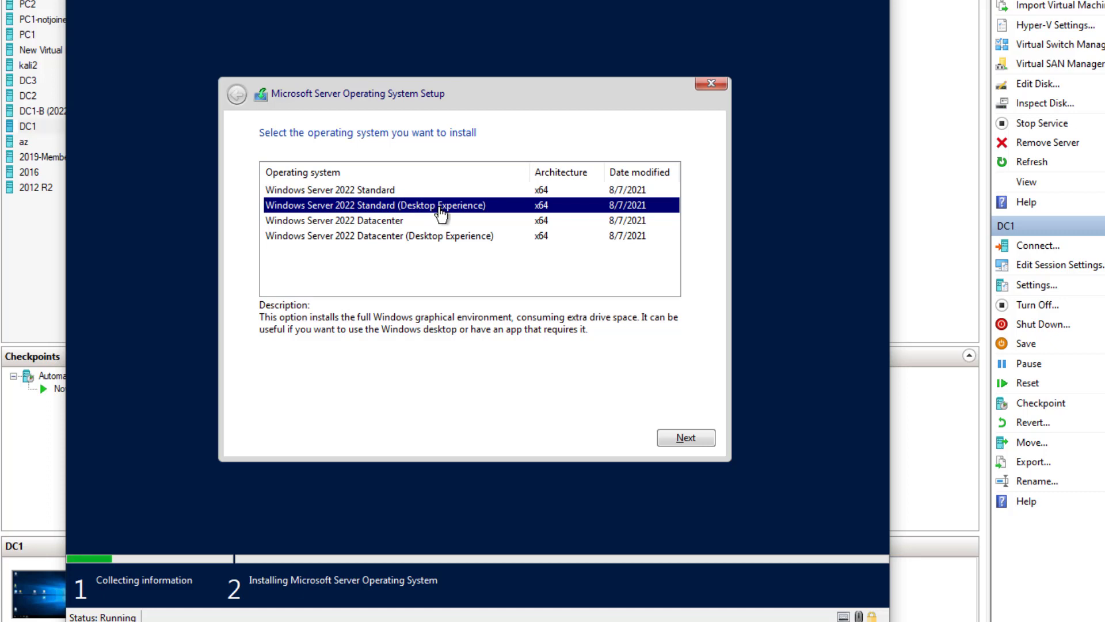
{"action": "left_click", "coordinate": [456, 219]}
{"action": "left_click", "coordinate": [358, 191]}
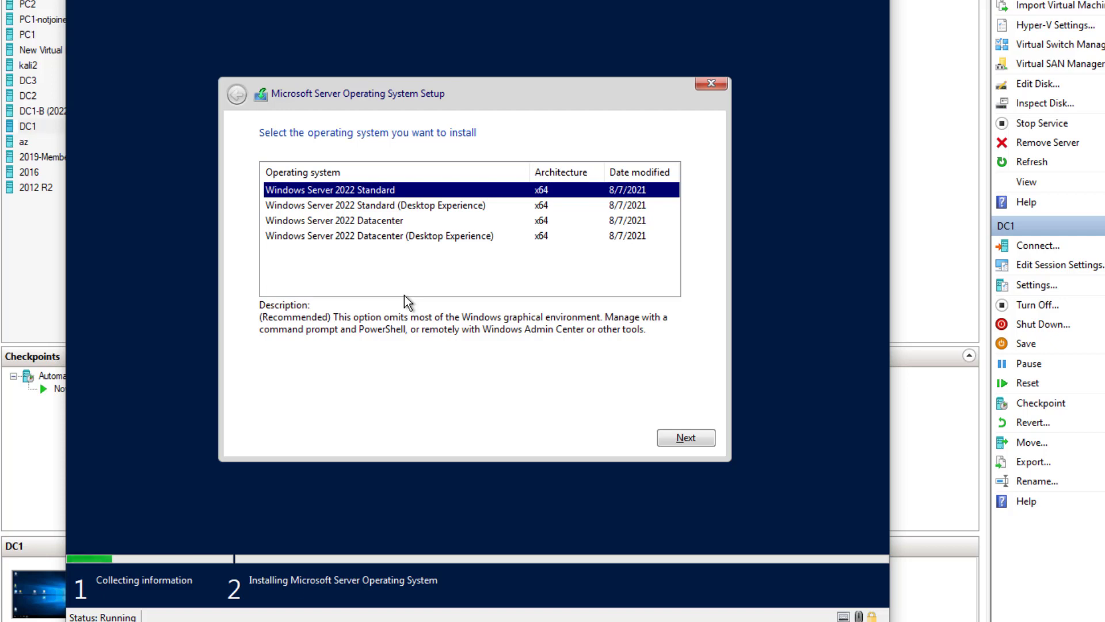
{"action": "left_click", "coordinate": [391, 206]}
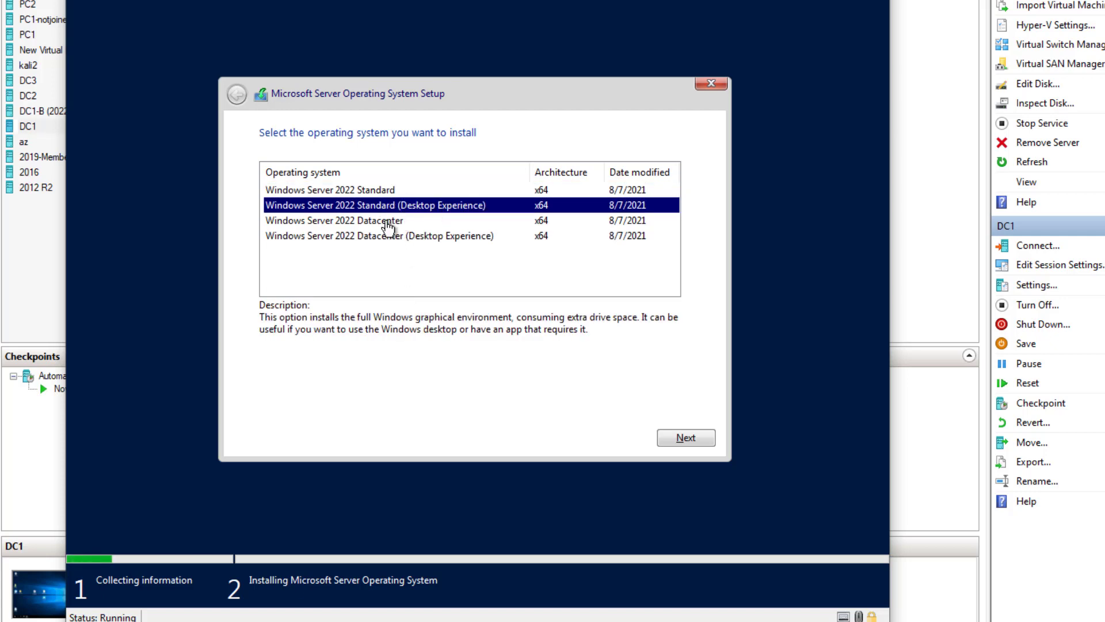
{"action": "left_click", "coordinate": [388, 223]}
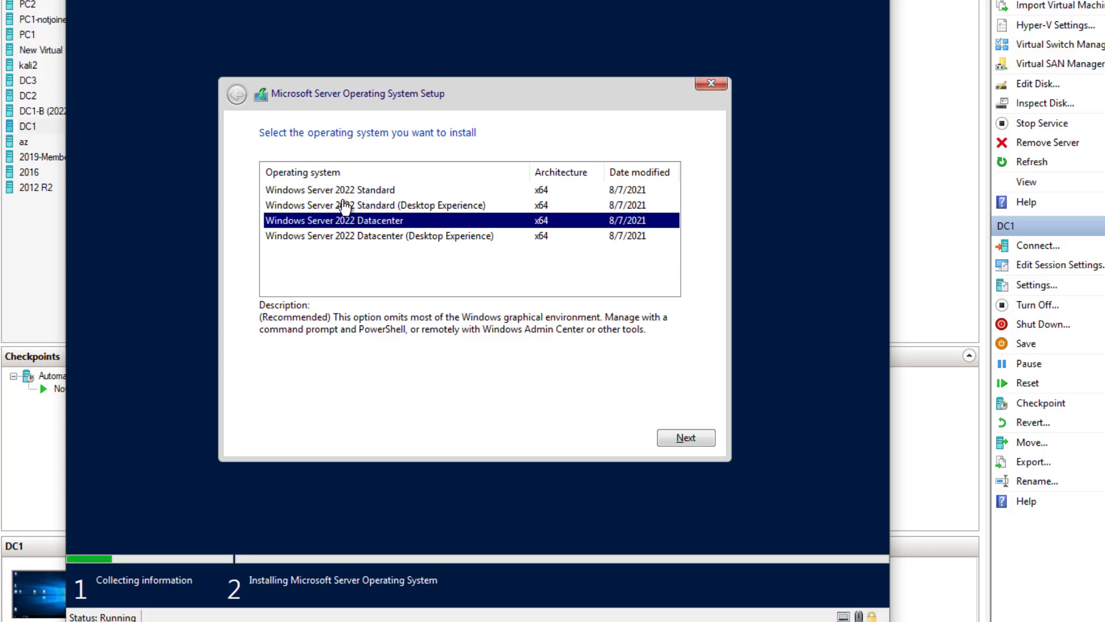
{"action": "left_click", "coordinate": [373, 191]}
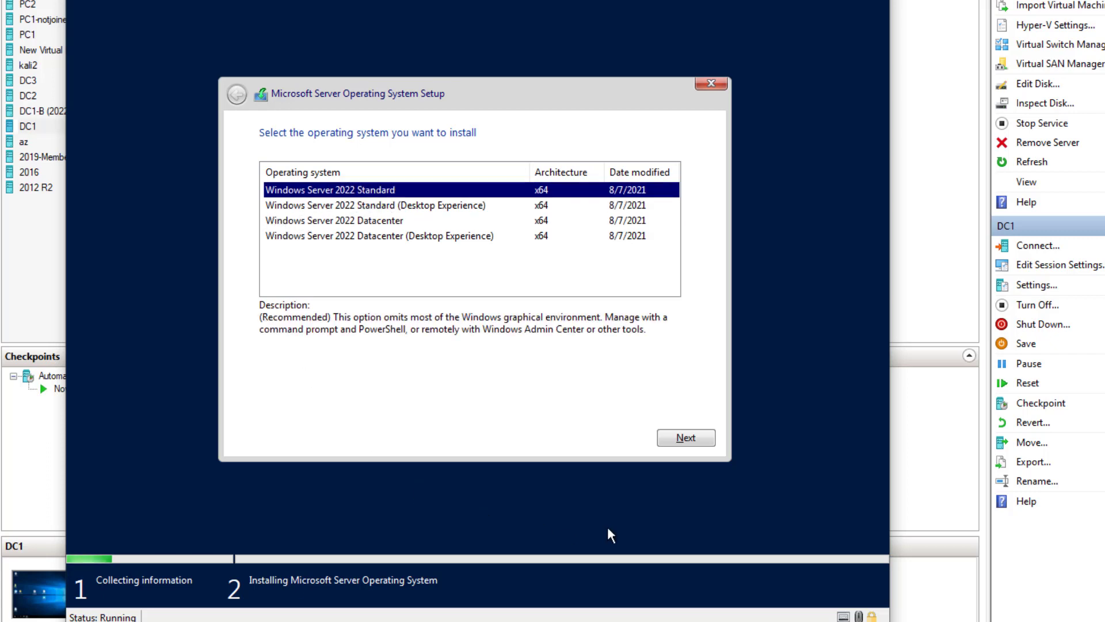
{"action": "left_click", "coordinate": [682, 437]}
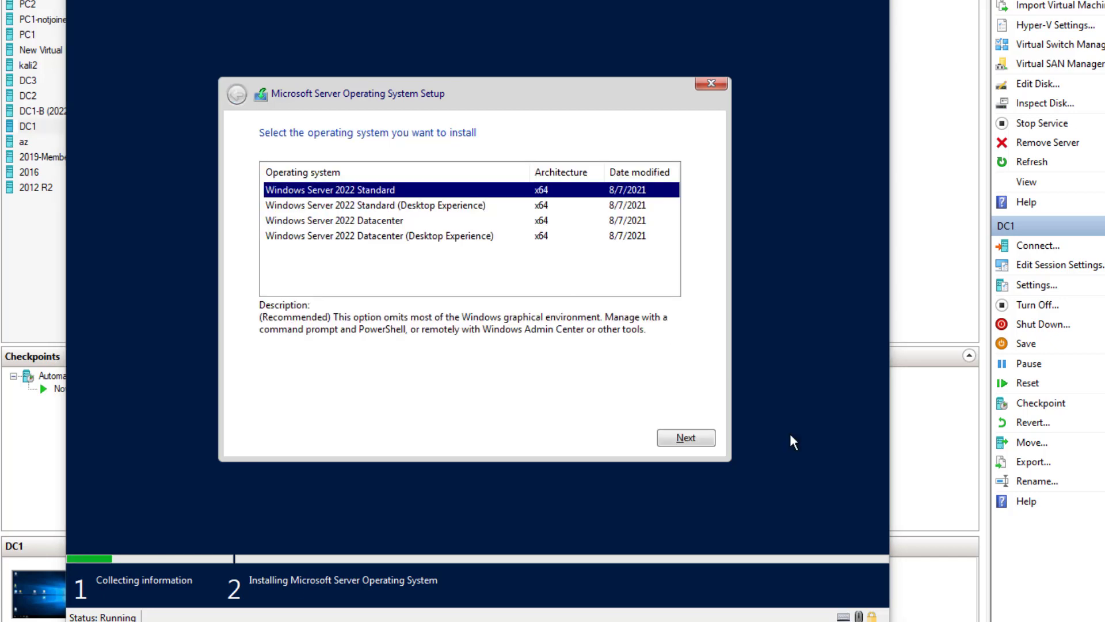
{"action": "left_click", "coordinate": [363, 206]}
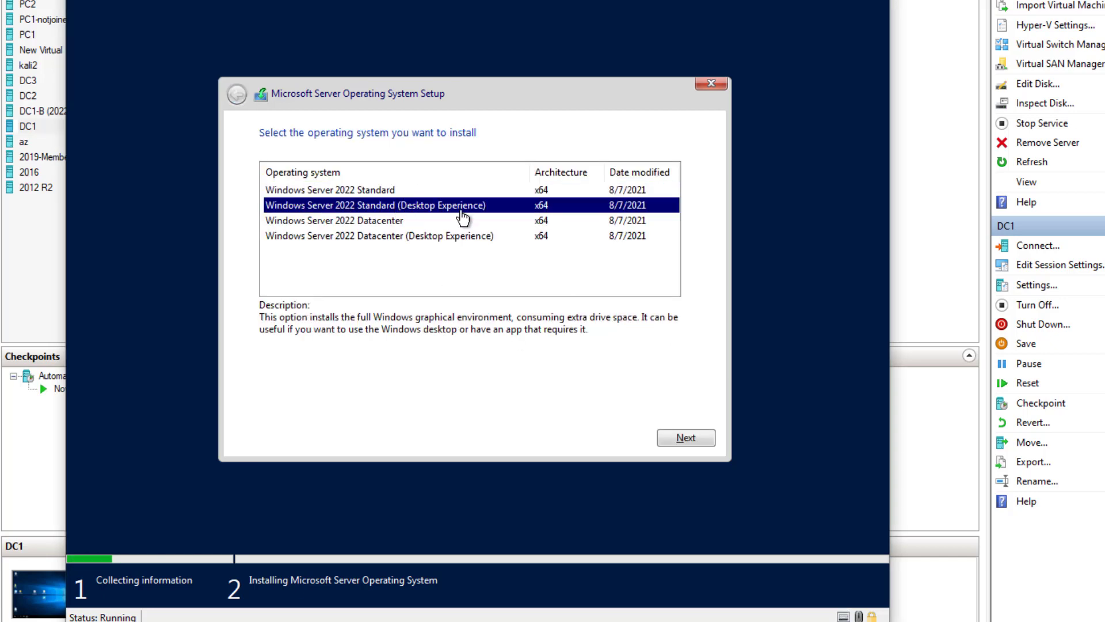
{"action": "left_click", "coordinate": [687, 442]}
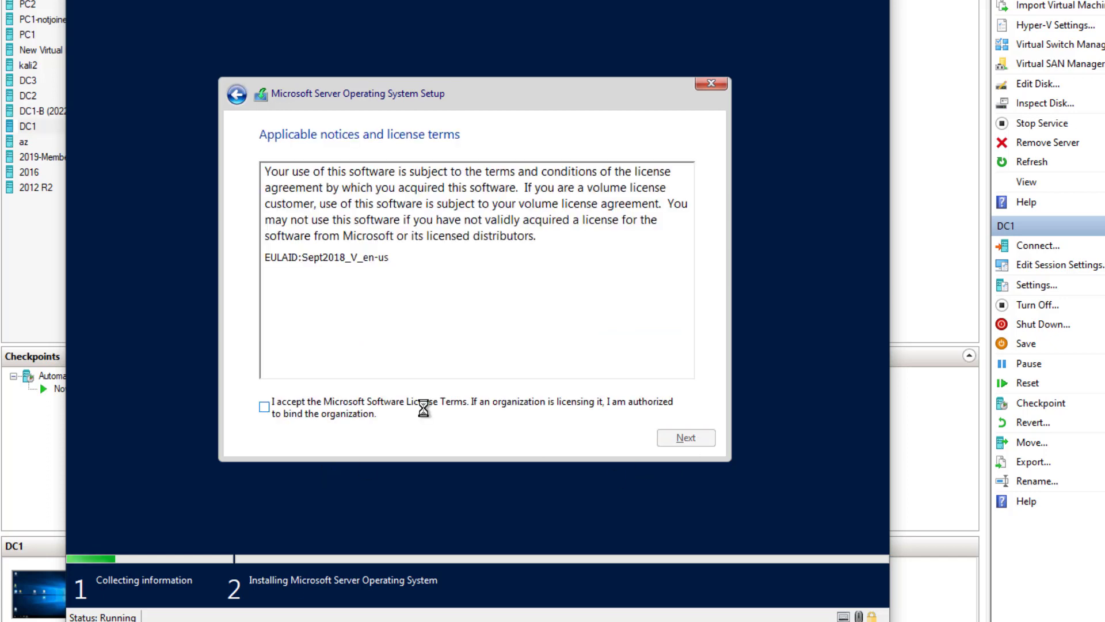
- Accept the license terms and choose the Custom (advanced) install option
{"action": "left_click", "coordinate": [265, 408]}
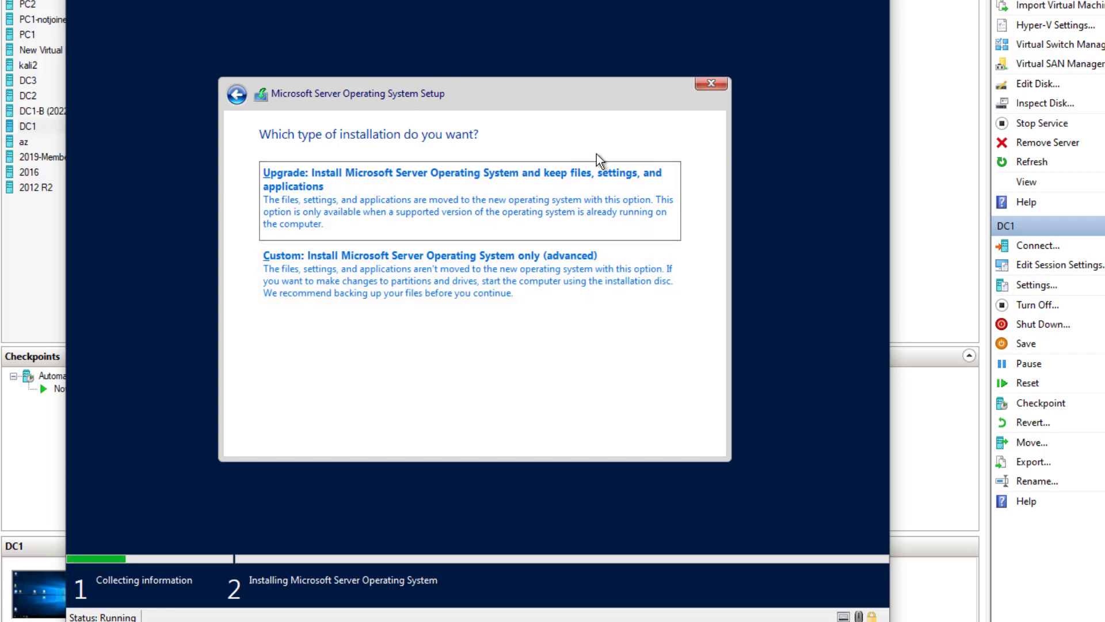
{"action": "left_click", "coordinate": [454, 277]}
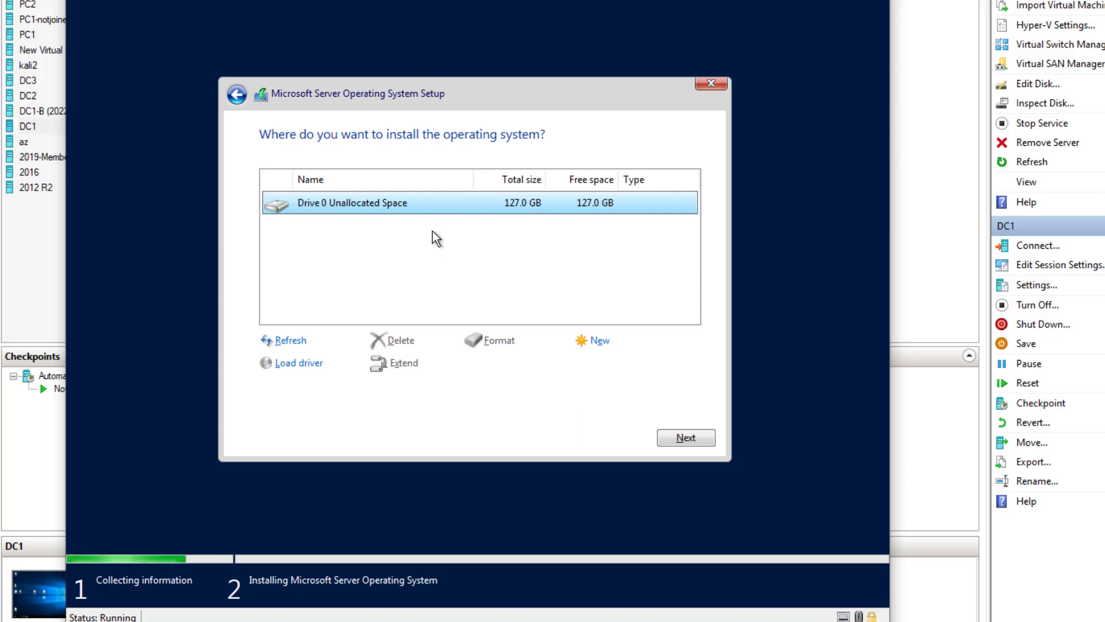
- Install Windows onto Drive 0's 127 GB unallocated space, cancelling the optional new-partition attempt
{"action": "left_click", "coordinate": [598, 345]}
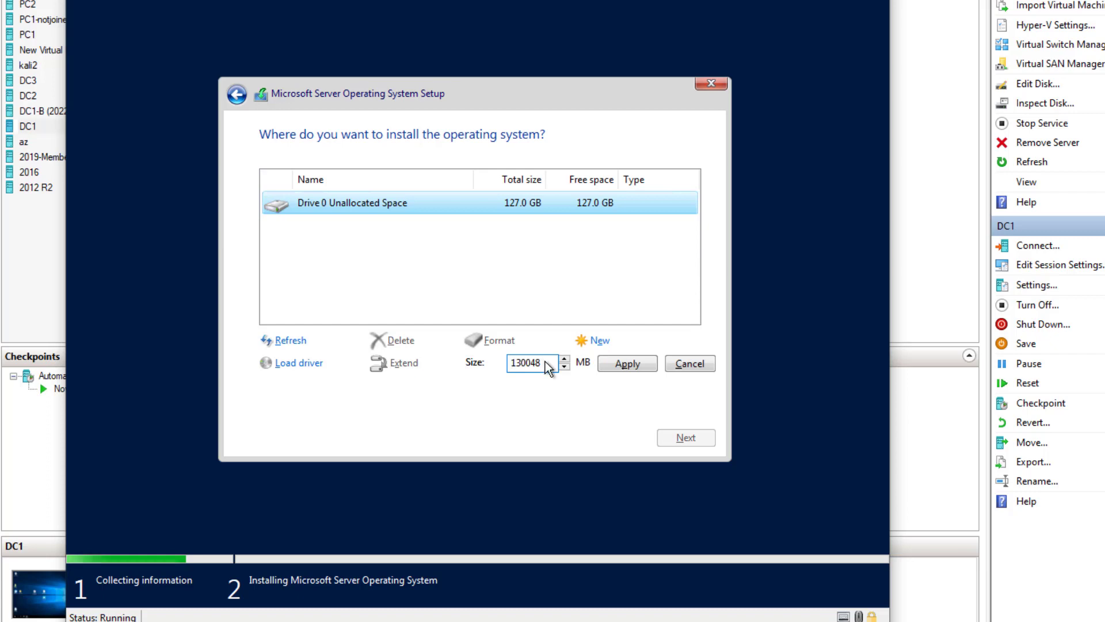
{"action": "left_click_drag", "start_coordinate": [546, 366], "coordinate": [496, 375]}
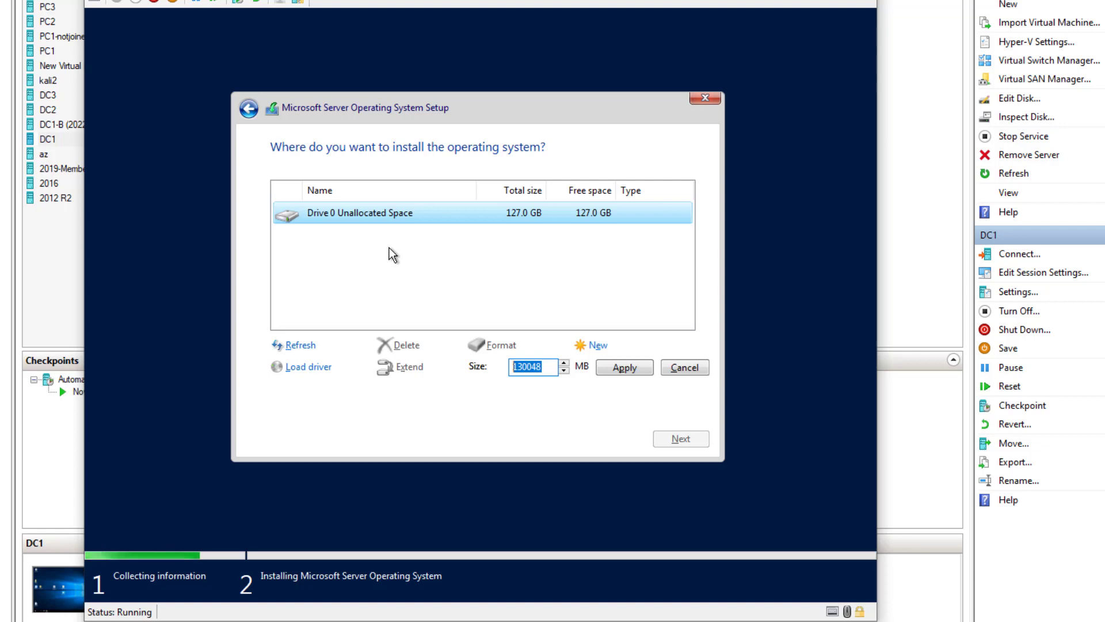
{"action": "left_click", "coordinate": [490, 252]}
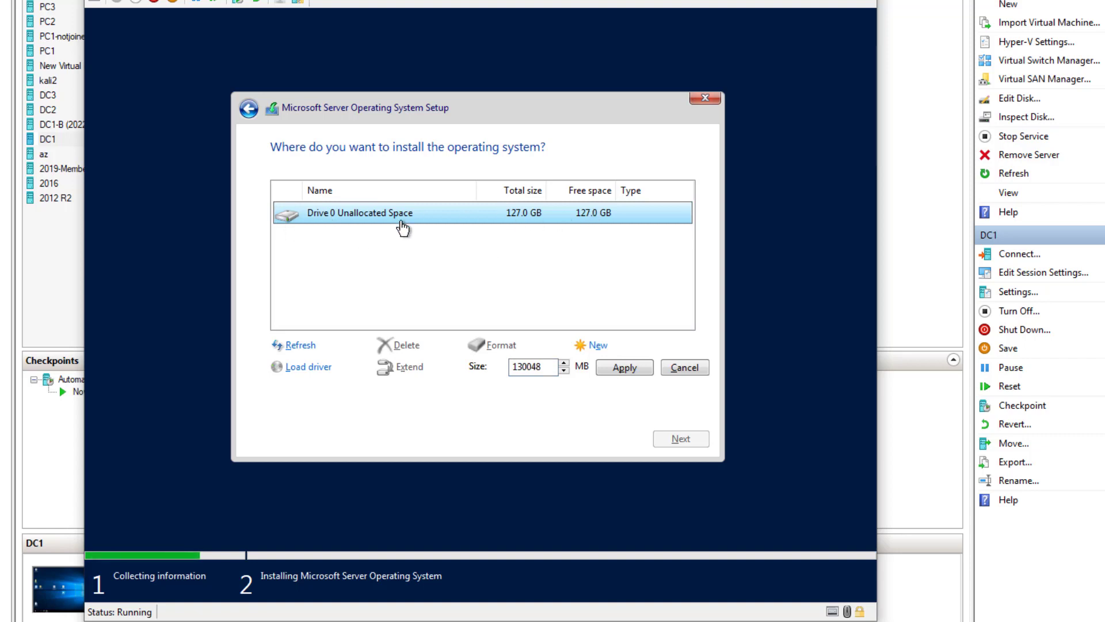
{"action": "left_click", "coordinate": [406, 232]}
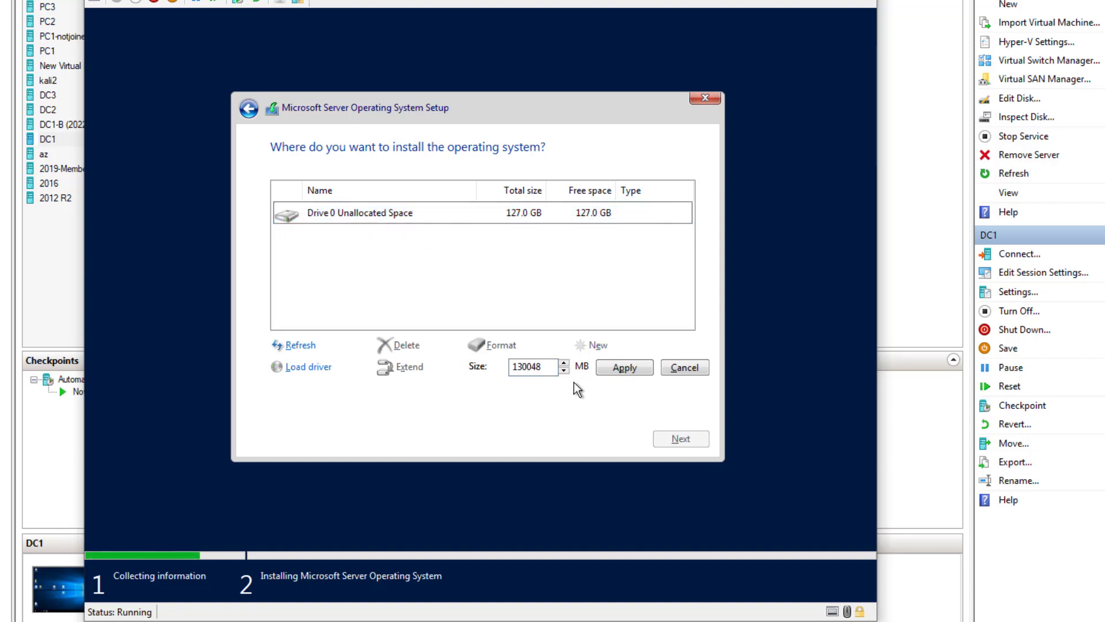
{"action": "left_click", "coordinate": [684, 368]}
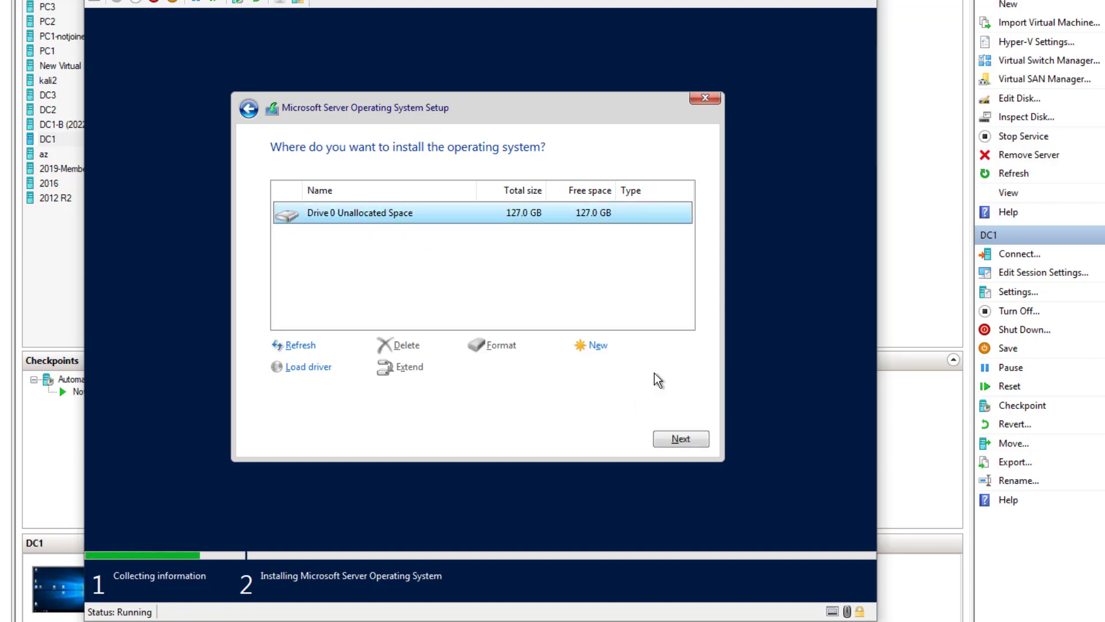
{"action": "left_click", "coordinate": [596, 346]}
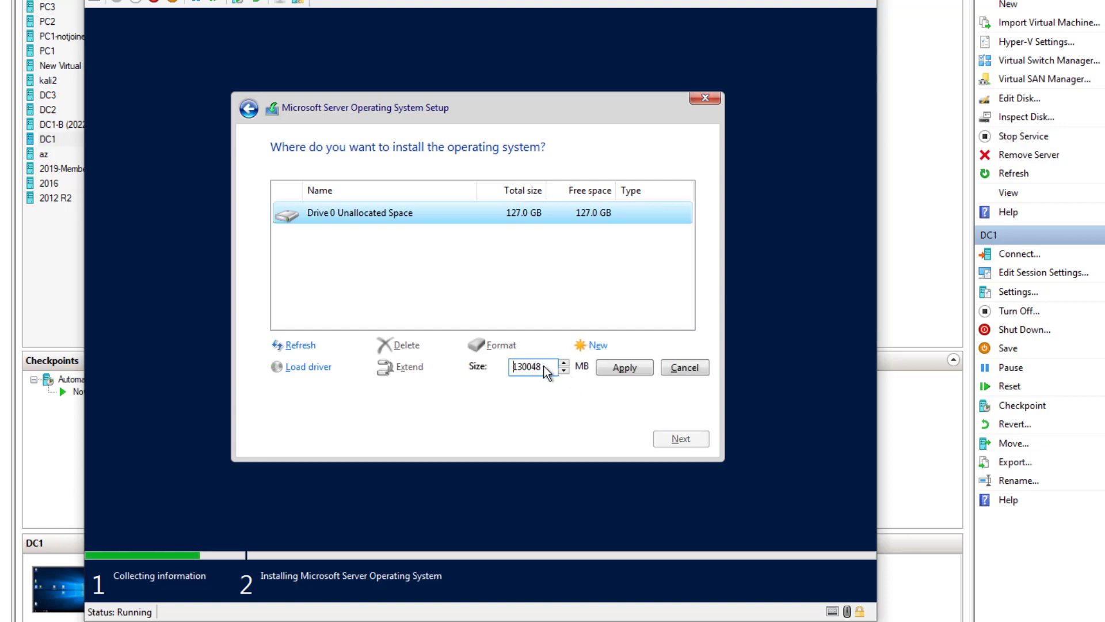
{"action": "left_click_drag", "start_coordinate": [546, 373], "coordinate": [513, 370]}
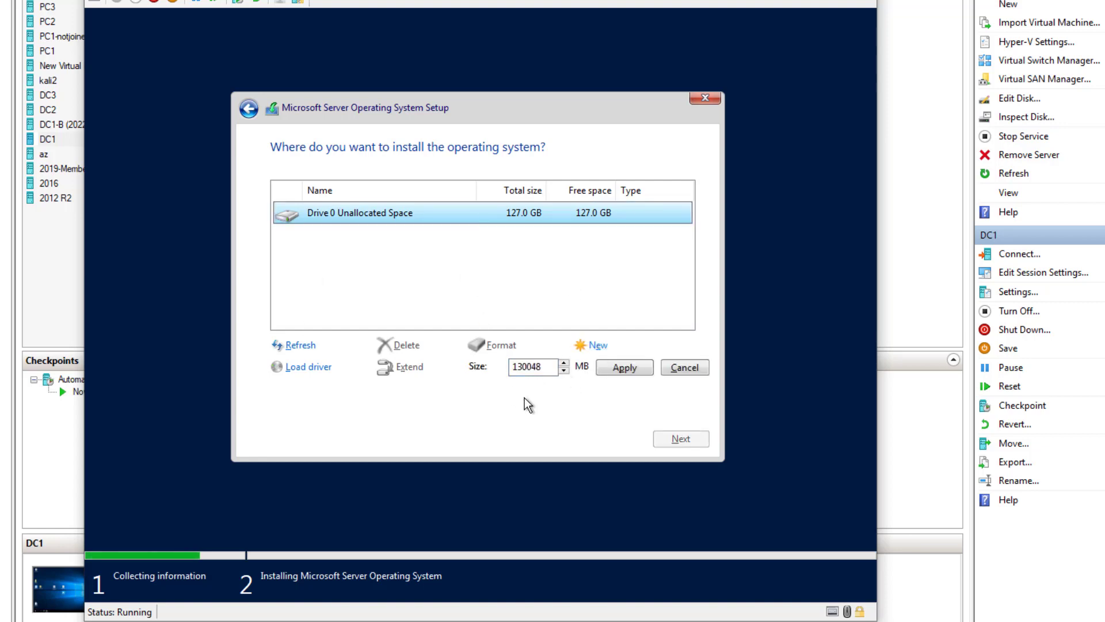
{"action": "left_click", "coordinate": [676, 370]}
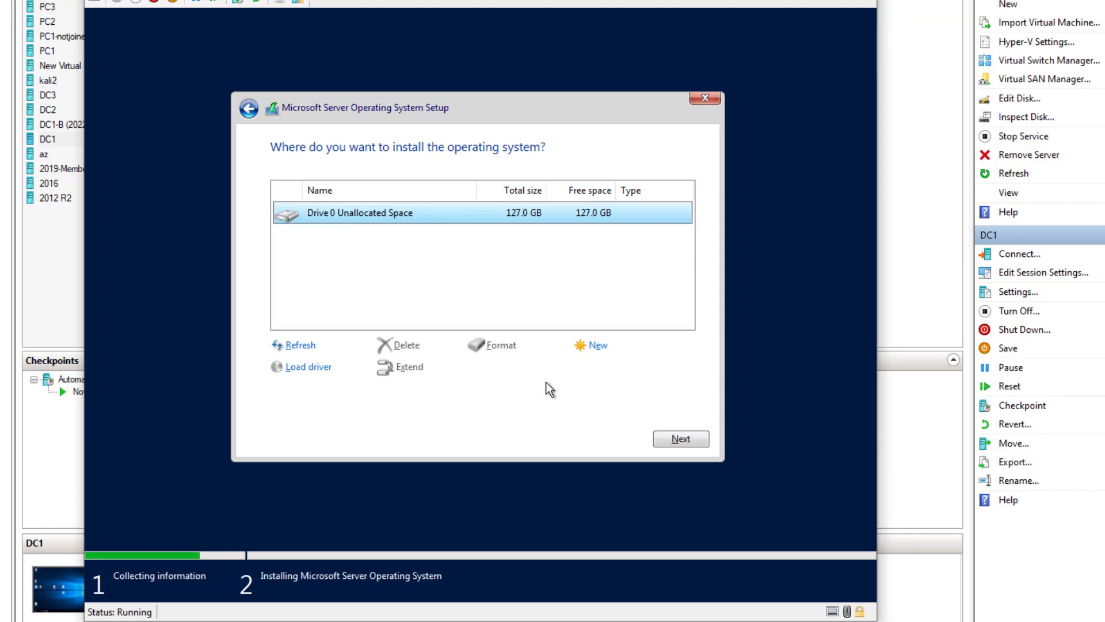
{"action": "left_click", "coordinate": [673, 444]}
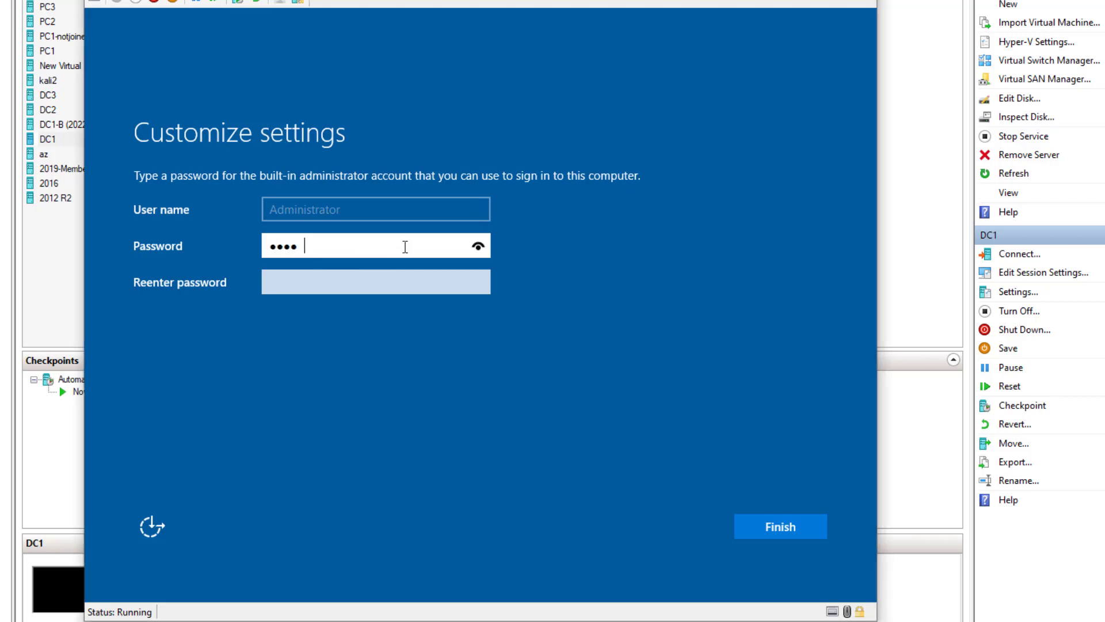
- Enter and confirm the built-in Administrator password and finish setup
{"action": "type", "text": "!"}
{"action": "key", "text": "Tab"}
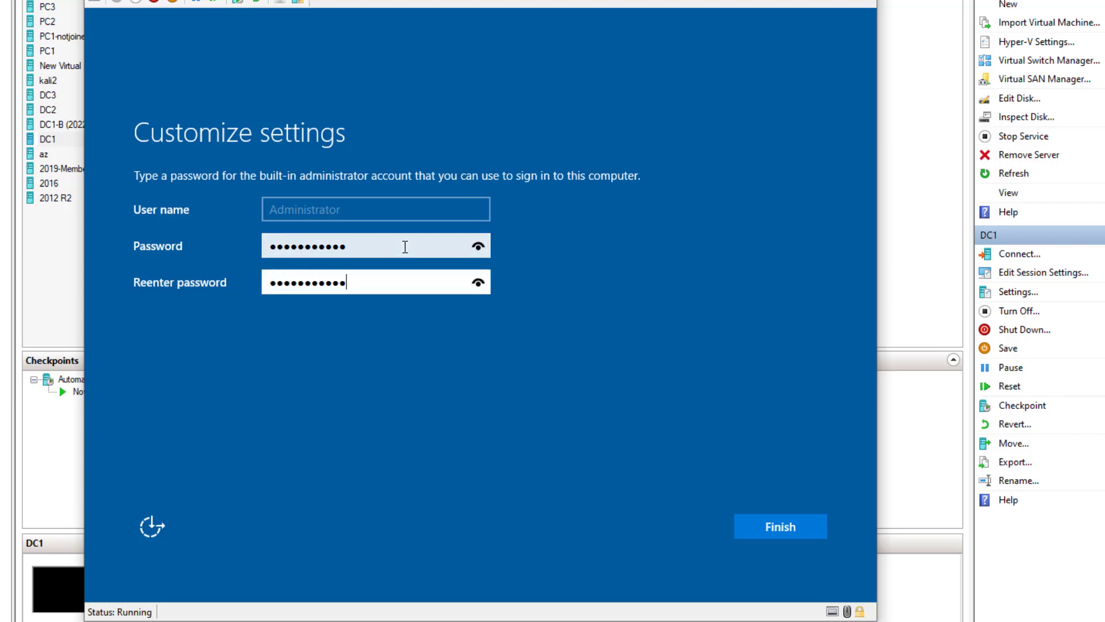
{"action": "left_click", "coordinate": [779, 527]}
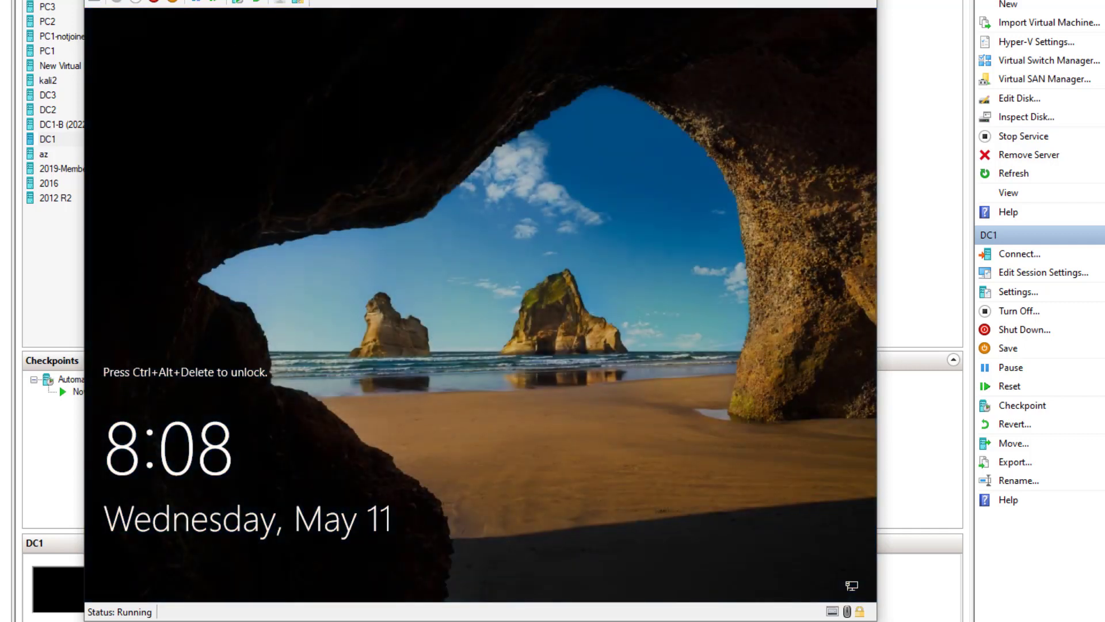
- Send Ctrl+Alt+Del, dismiss the display prompt and sign in as Administrator with the password
{"action": "key", "text": "alt+a"}
{"action": "left_click", "coordinate": [164, 1]}
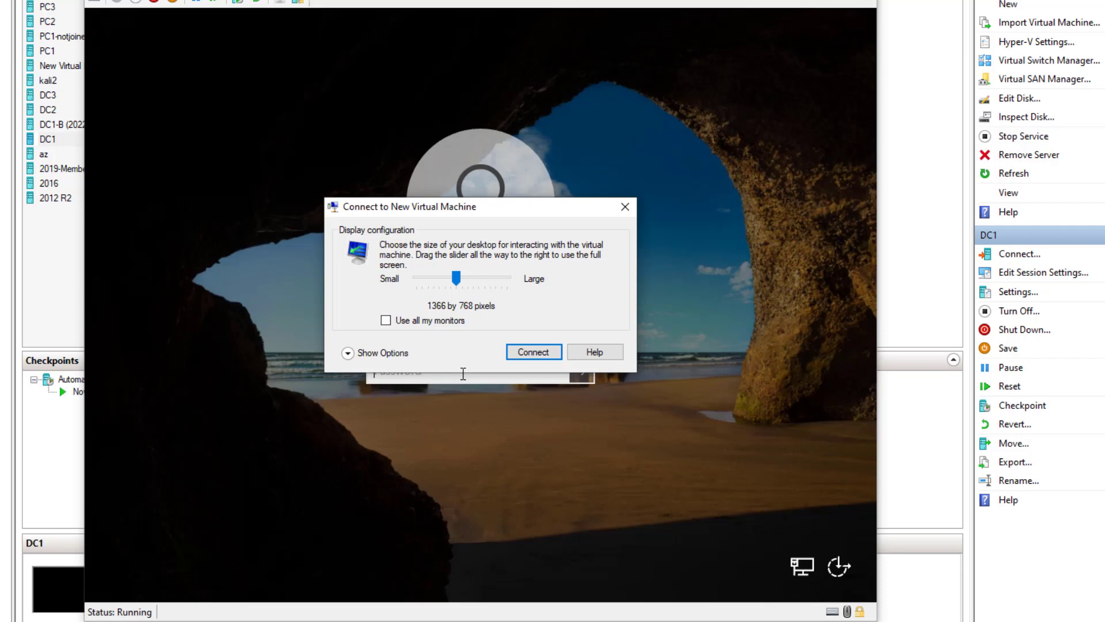
{"action": "left_click", "coordinate": [625, 206]}
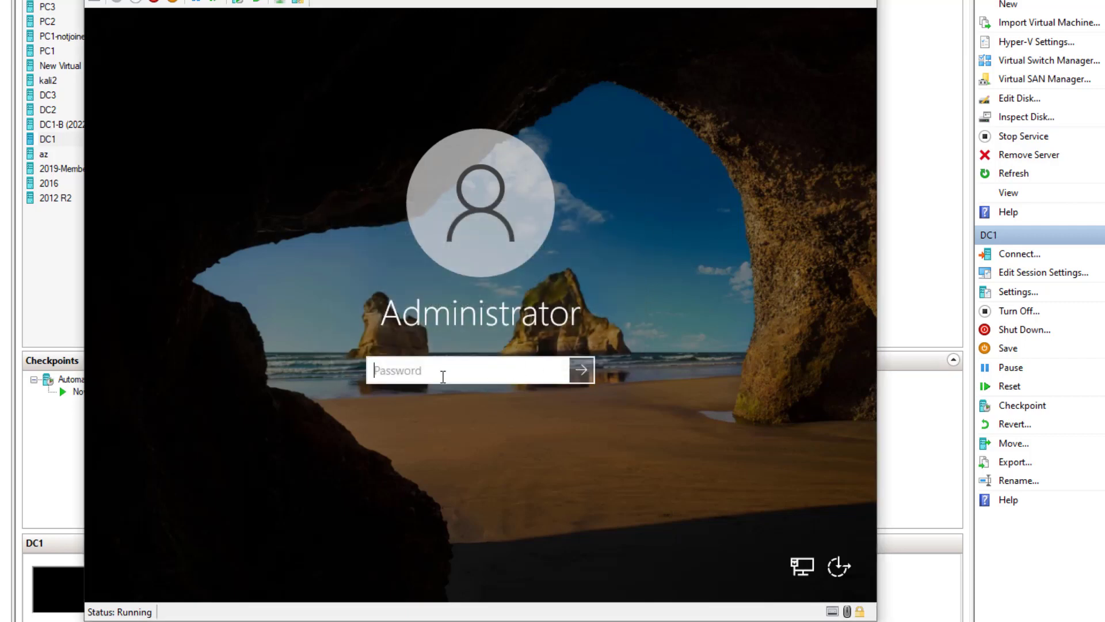
{"action": "type", "text": "P"}
{"action": "key", "text": "Return"}
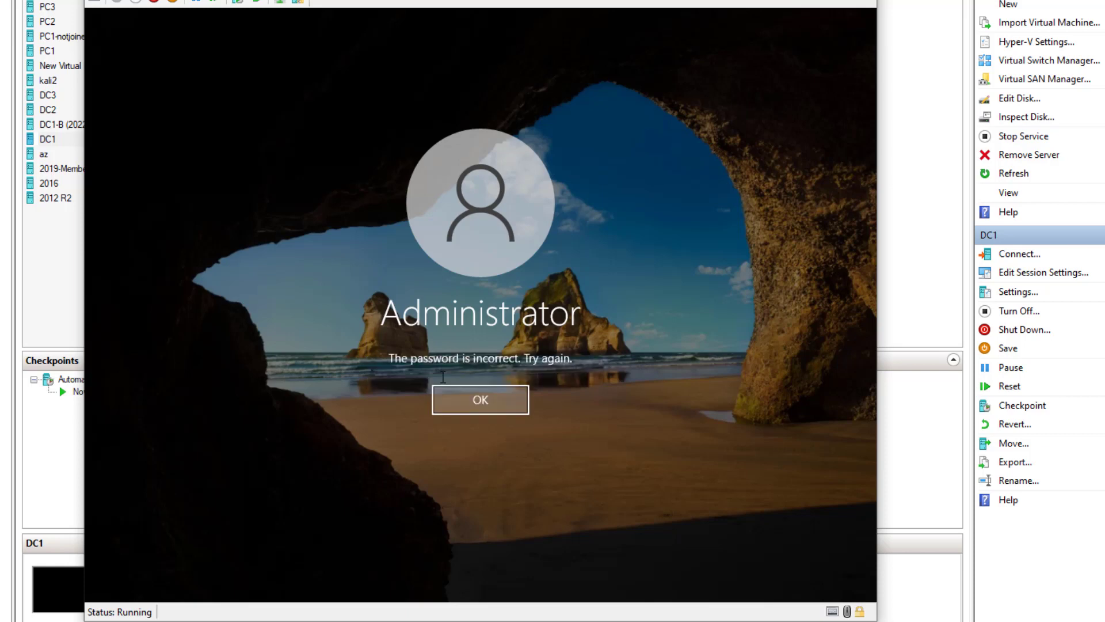
{"action": "left_click", "coordinate": [488, 407]}
{"action": "type", "text": "Pa$$"}
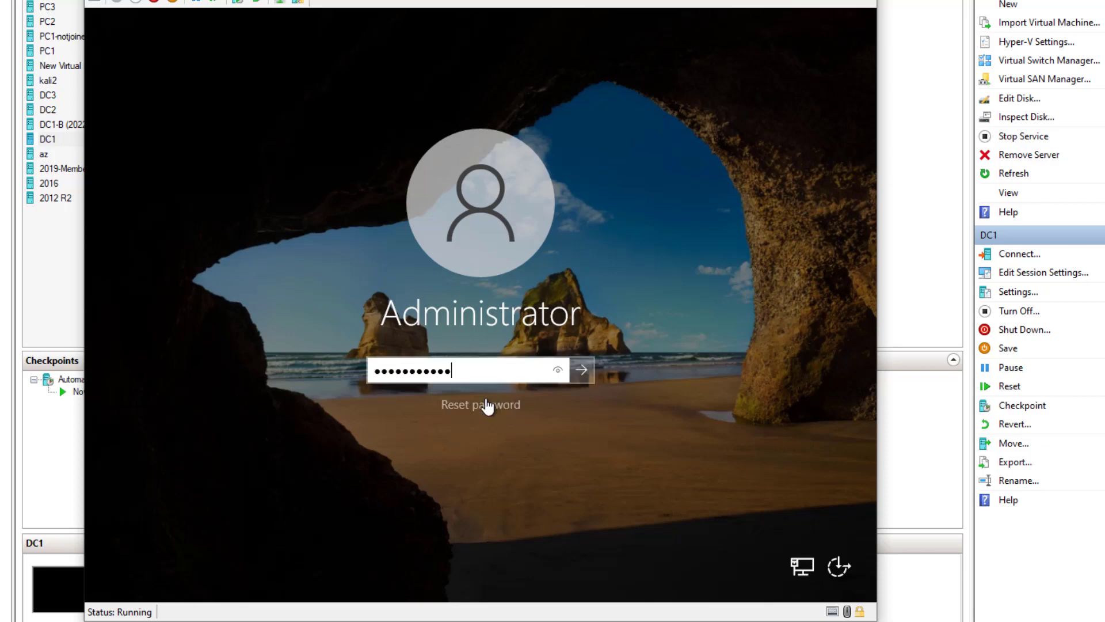
{"action": "key", "text": "Return"}
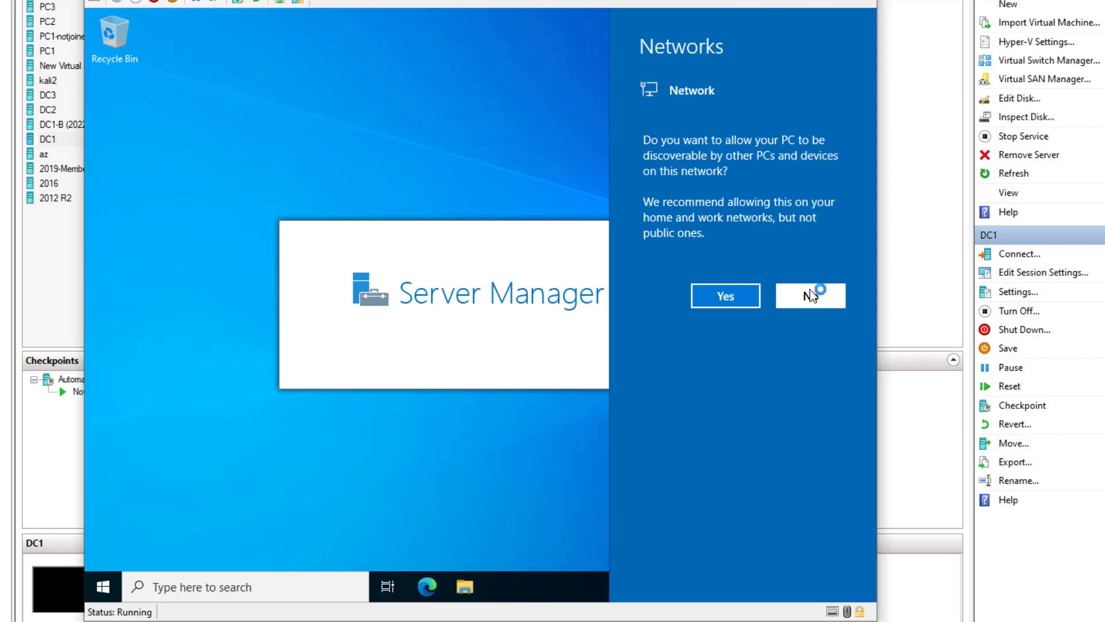
- Decline network discoverability and close the Windows Admin Center suggestion in Server Manager
{"action": "left_click", "coordinate": [810, 296]}
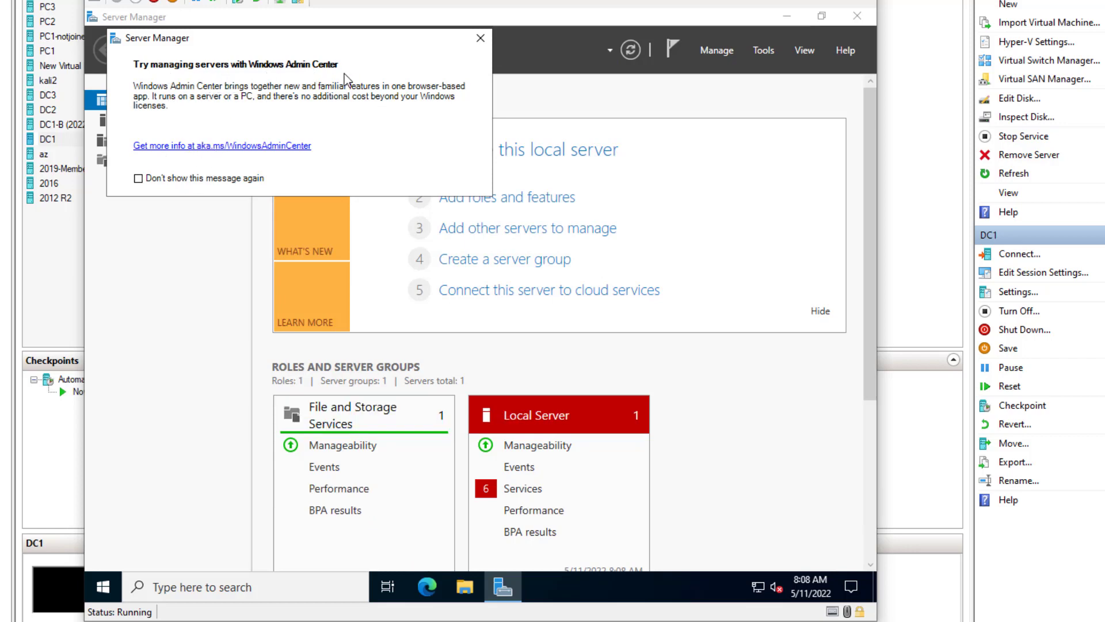
{"action": "left_click", "coordinate": [482, 41]}
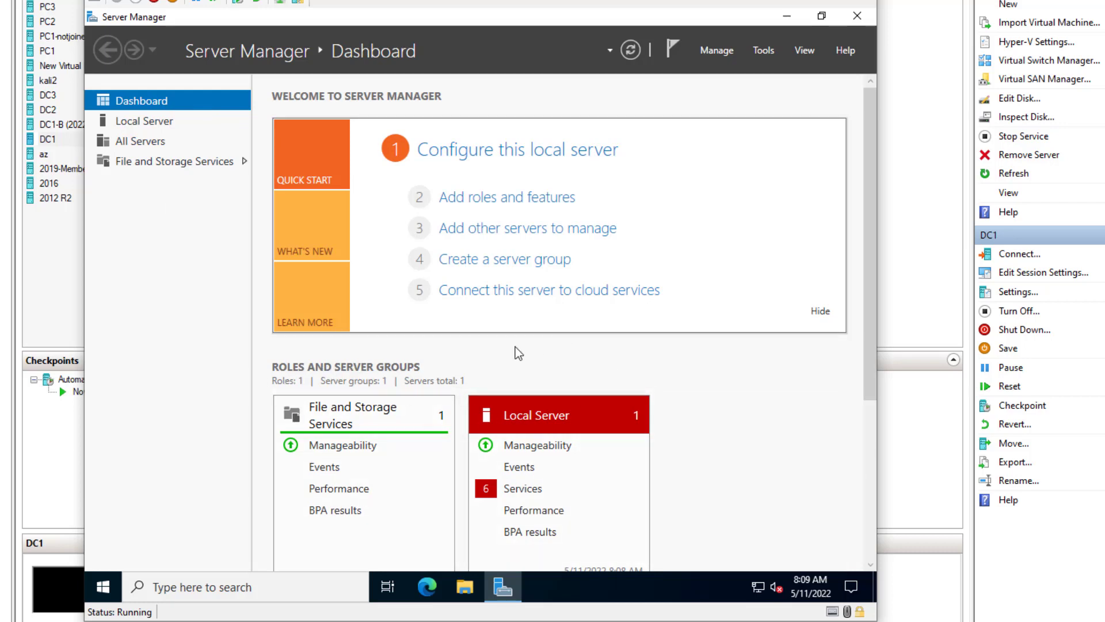
- Change the computer name from WIN-RJQD14EPKEK to Server-1 and acknowledge the restart notice
{"action": "left_click", "coordinate": [142, 122]}
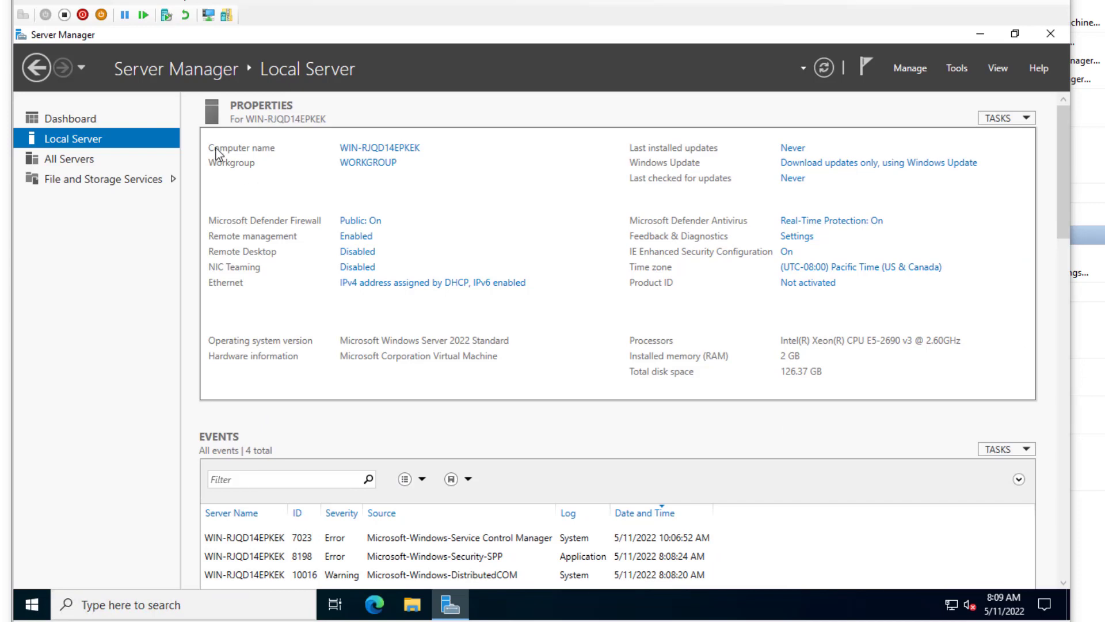
{"action": "left_click", "coordinate": [402, 147]}
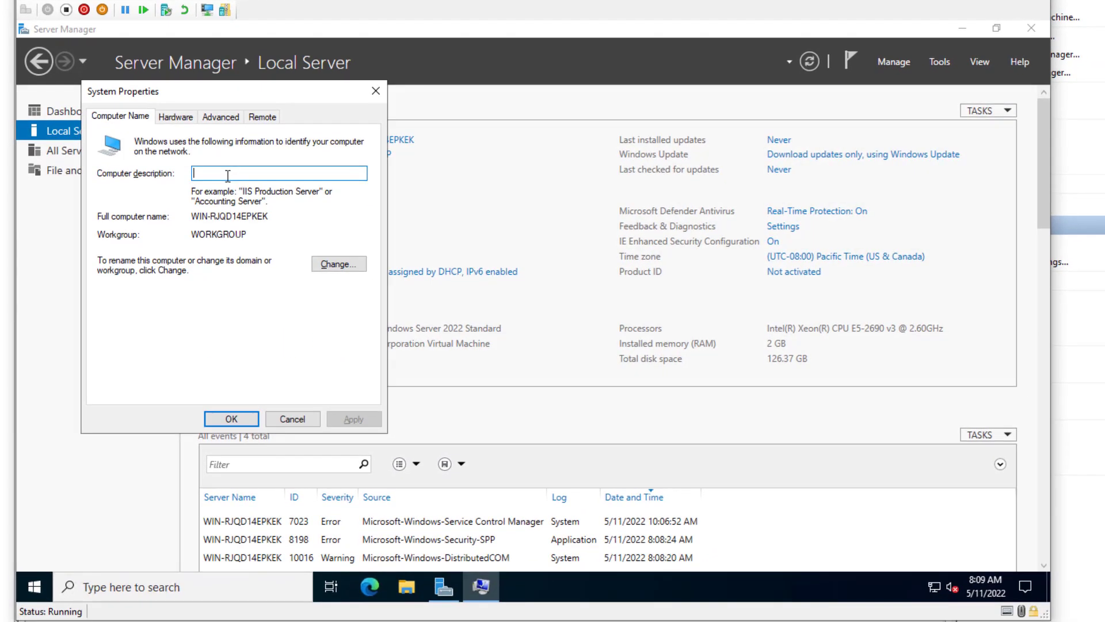
{"action": "left_click", "coordinate": [376, 91]}
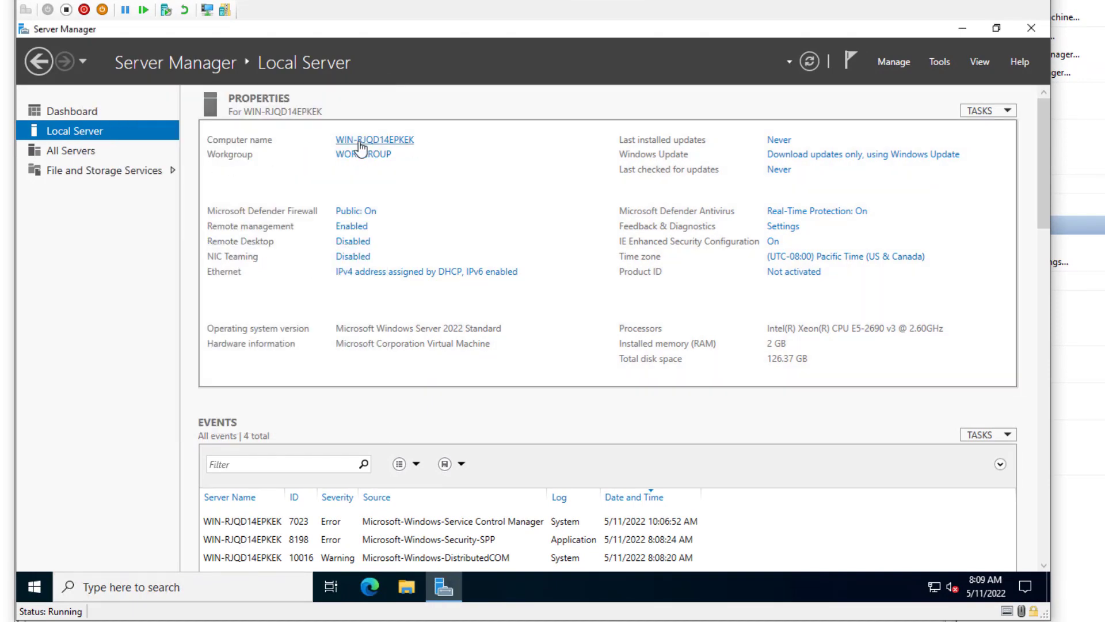
{"action": "left_click", "coordinate": [397, 141]}
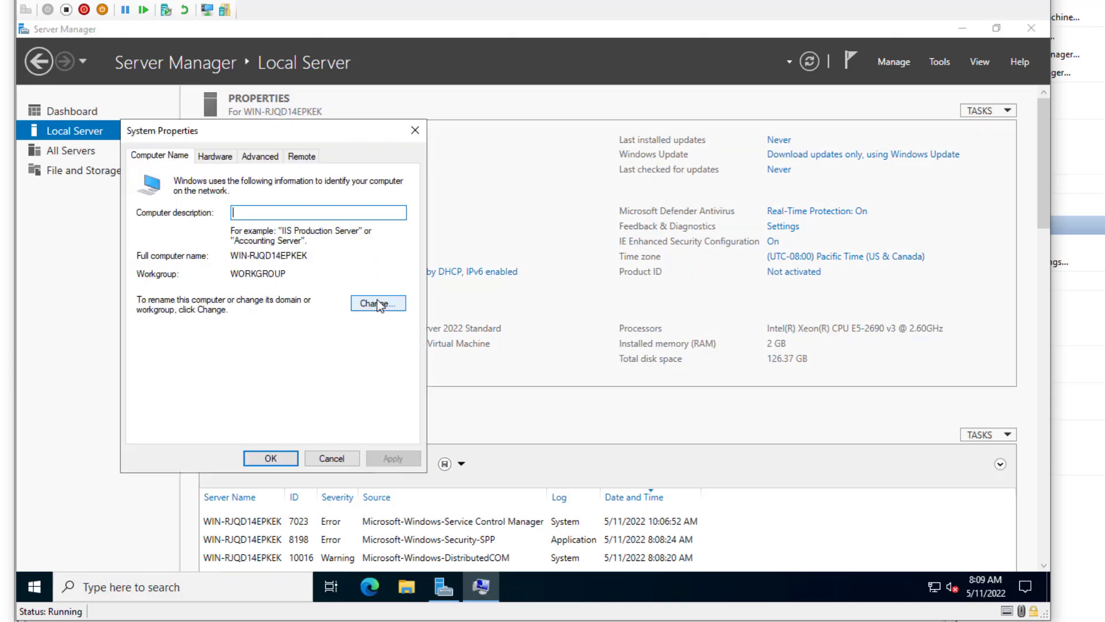
{"action": "left_click", "coordinate": [378, 304]}
{"action": "left_click", "coordinate": [255, 247]}
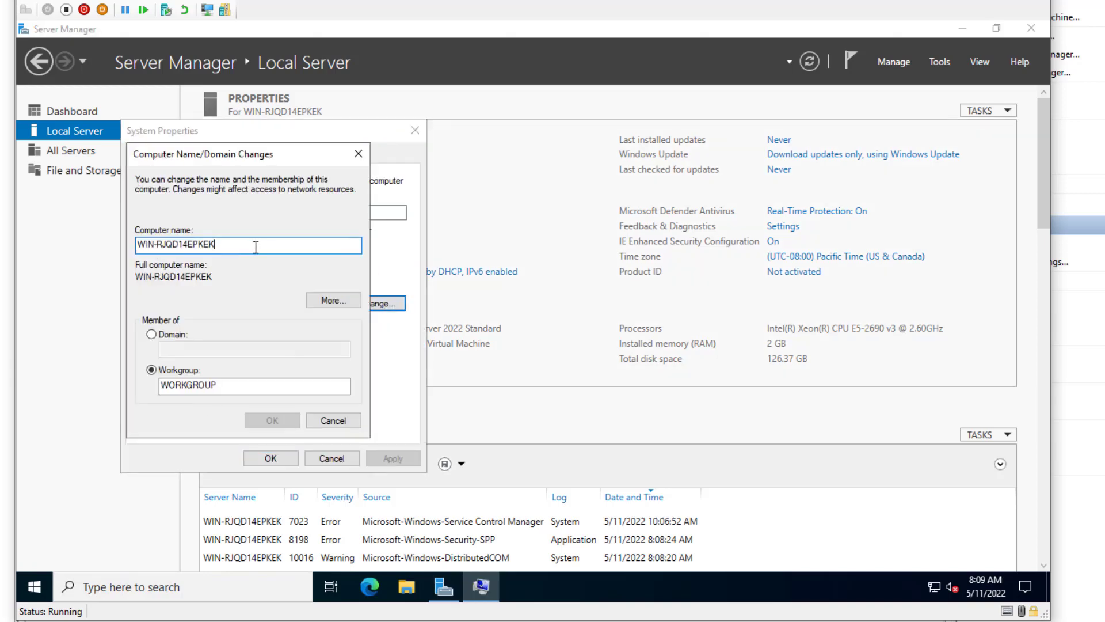
{"action": "left_click_drag", "start_coordinate": [256, 247], "coordinate": [104, 253]}
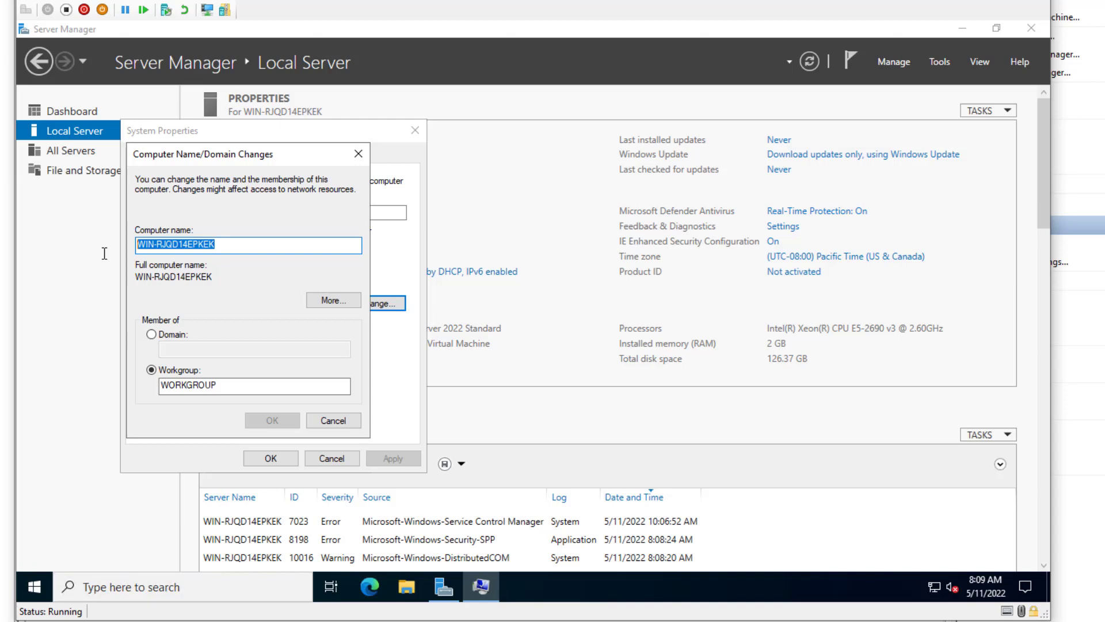
{"action": "type", "text": "Server"}
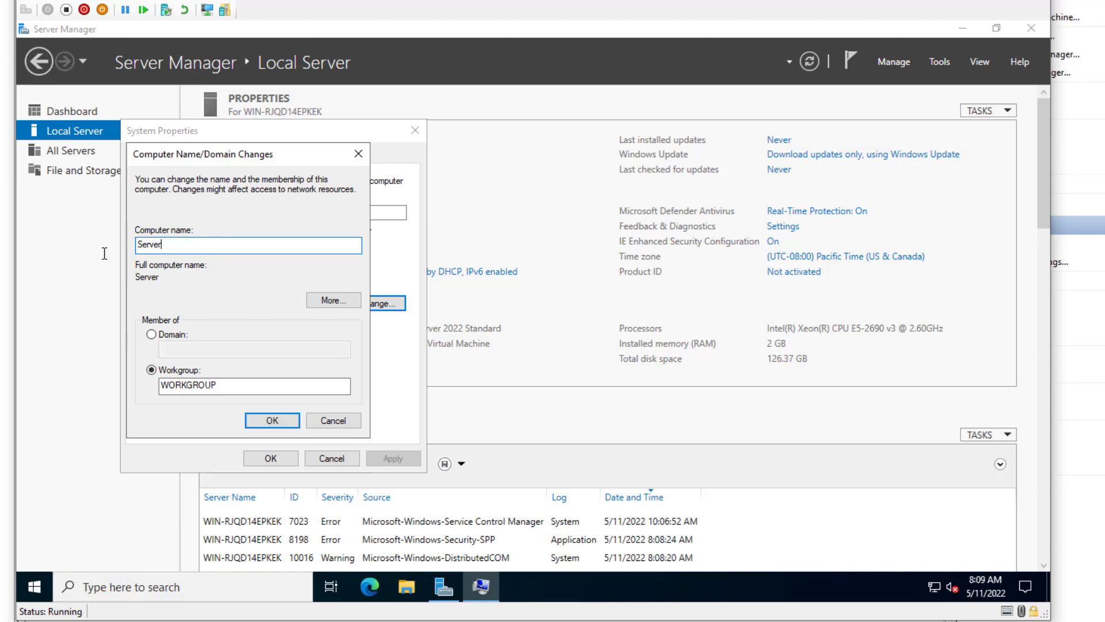
{"action": "type", "text": "-1"}
{"action": "left_click", "coordinate": [260, 420]}
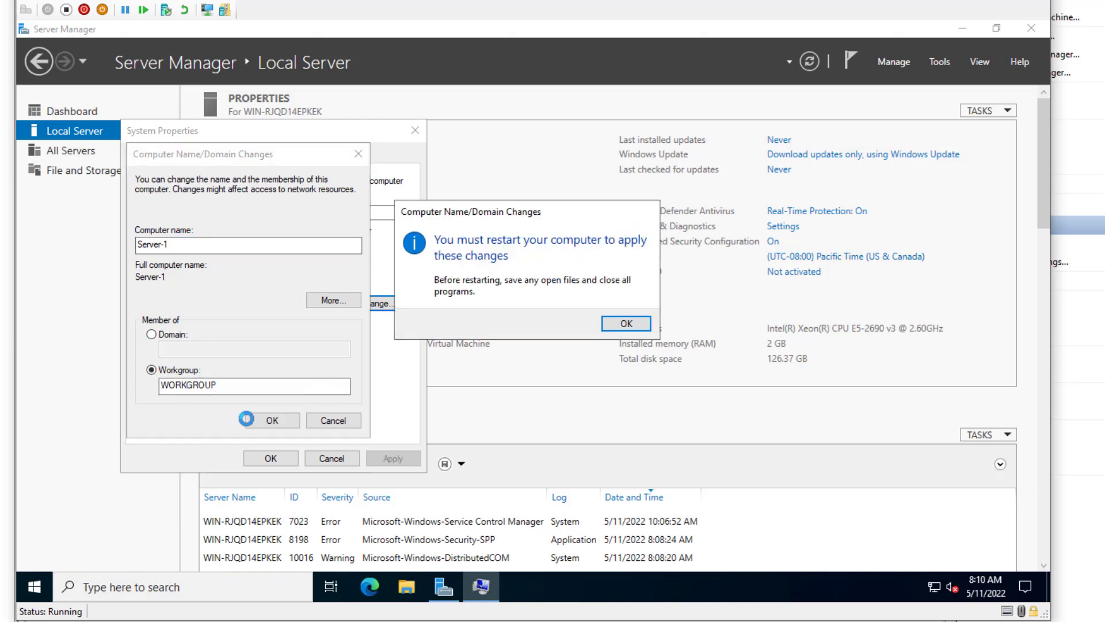
{"action": "left_click", "coordinate": [625, 327]}
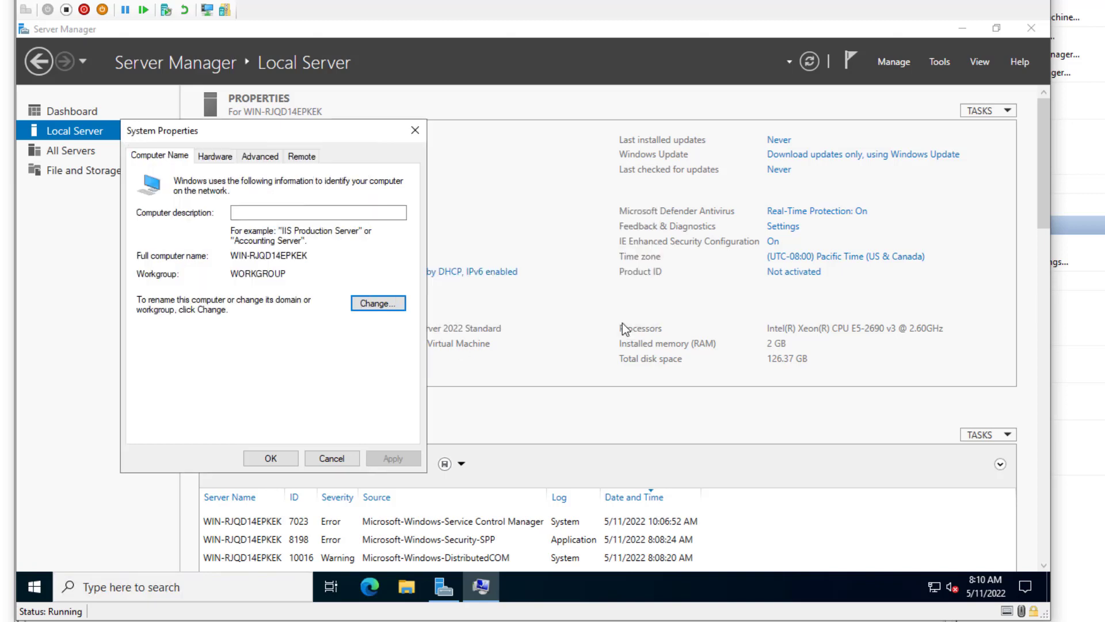
{"action": "left_click", "coordinate": [272, 456]}
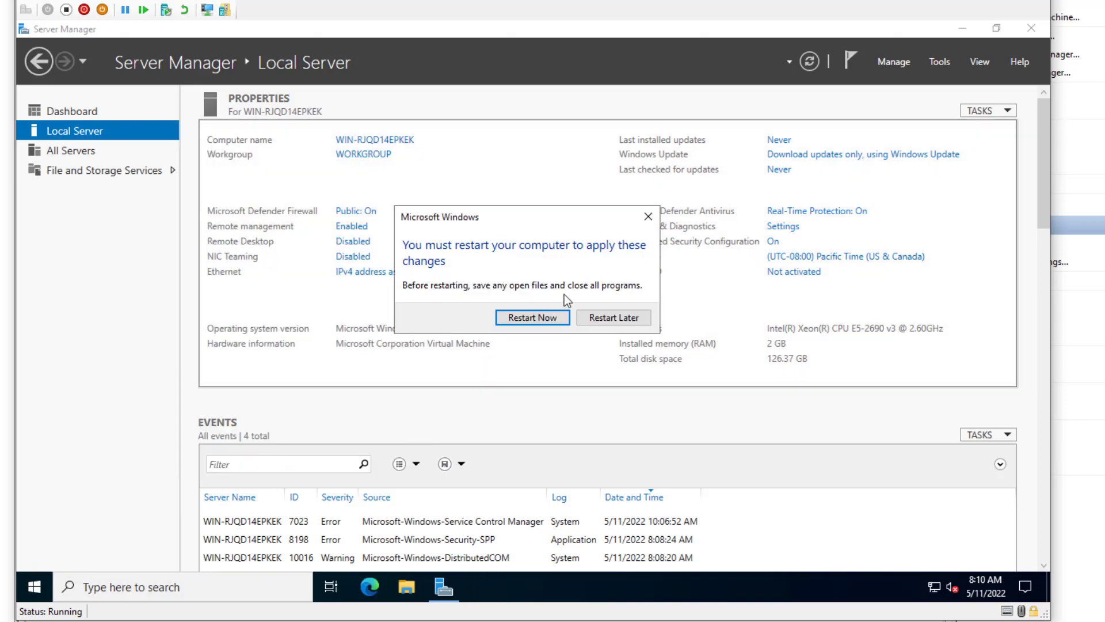
- Restart the server now and sign back in as Administrator with the password
{"action": "left_click", "coordinate": [532, 318]}
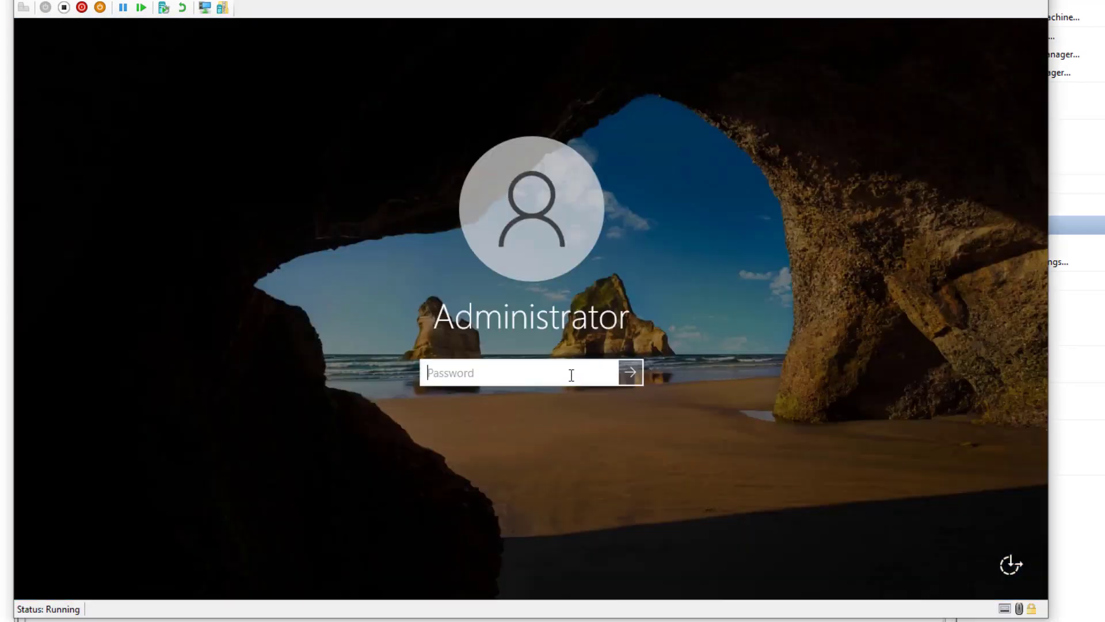
{"action": "type", "text": "•••••••••••"}
{"action": "key", "text": "BackSpace"}
{"action": "key", "text": "BackSpace"}
{"action": "key", "text": "BackSpace"}
{"action": "key", "text": "BackSpace"}
{"action": "key", "text": "BackSpace"}
{"action": "key", "text": "BackSpace"}
{"action": "key", "text": "BackSpace"}
{"action": "key", "text": "BackSpace"}
{"action": "key", "text": "BackSpace"}
{"action": "key", "text": "BackSpace"}
{"action": "key", "text": "BackSpace"}
{"action": "type", "text": "•••••••••••"}
{"action": "key", "text": "Return"}
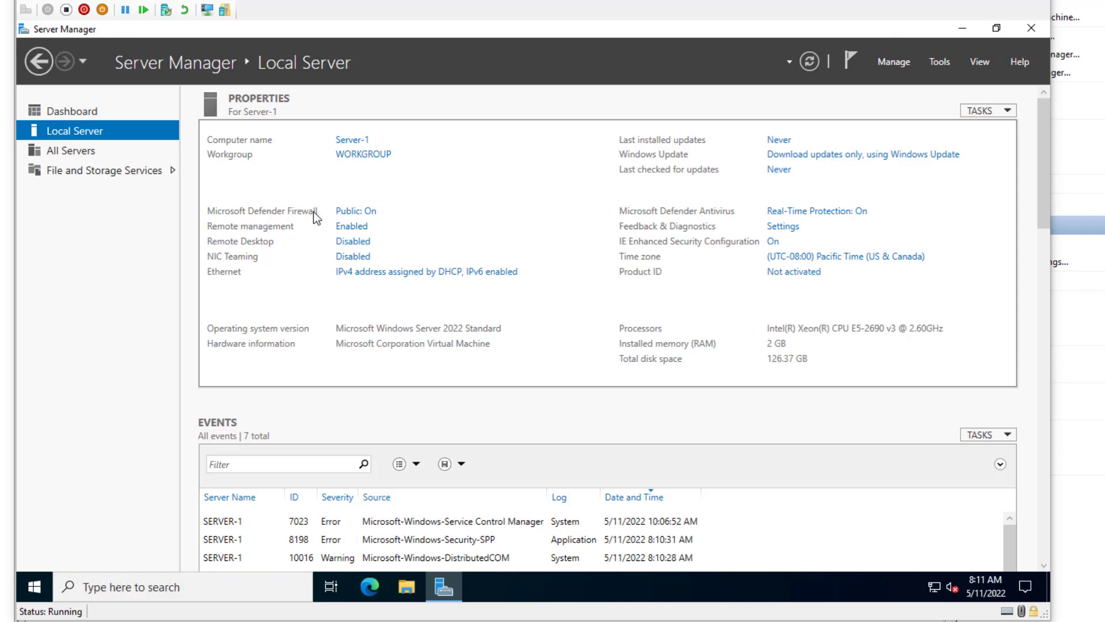
- Check that the firewall is on for domain, private and public networks, then close Windows Security
{"action": "left_click", "coordinate": [368, 216]}
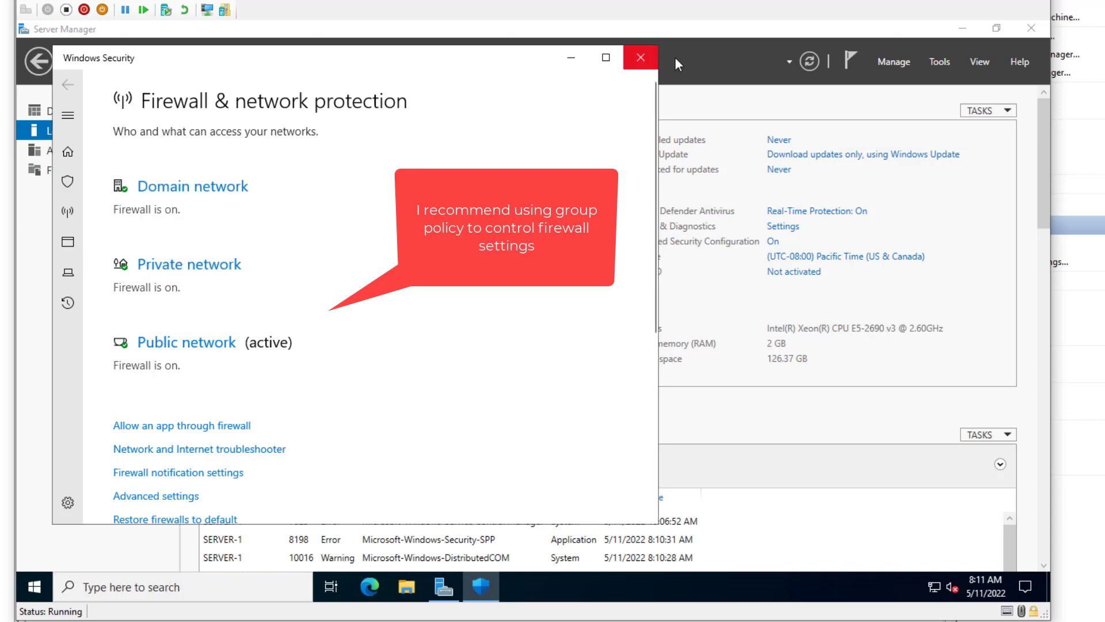
{"action": "left_click", "coordinate": [640, 59]}
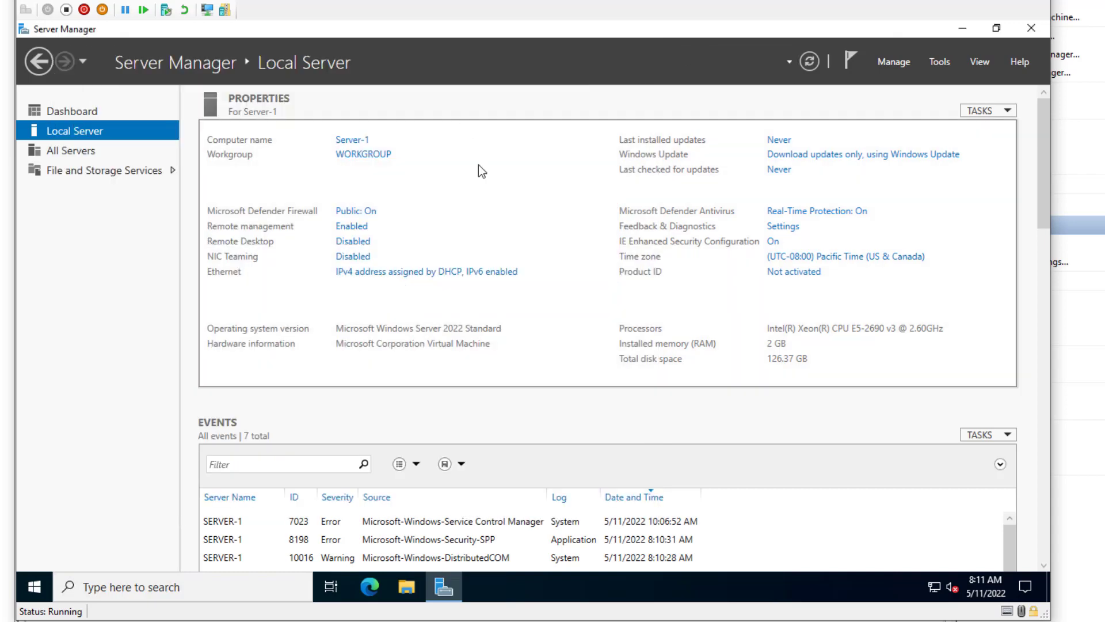
{"action": "left_click", "coordinate": [350, 227]}
{"action": "left_click_drag", "start_coordinate": [561, 180], "coordinate": [544, 151]}
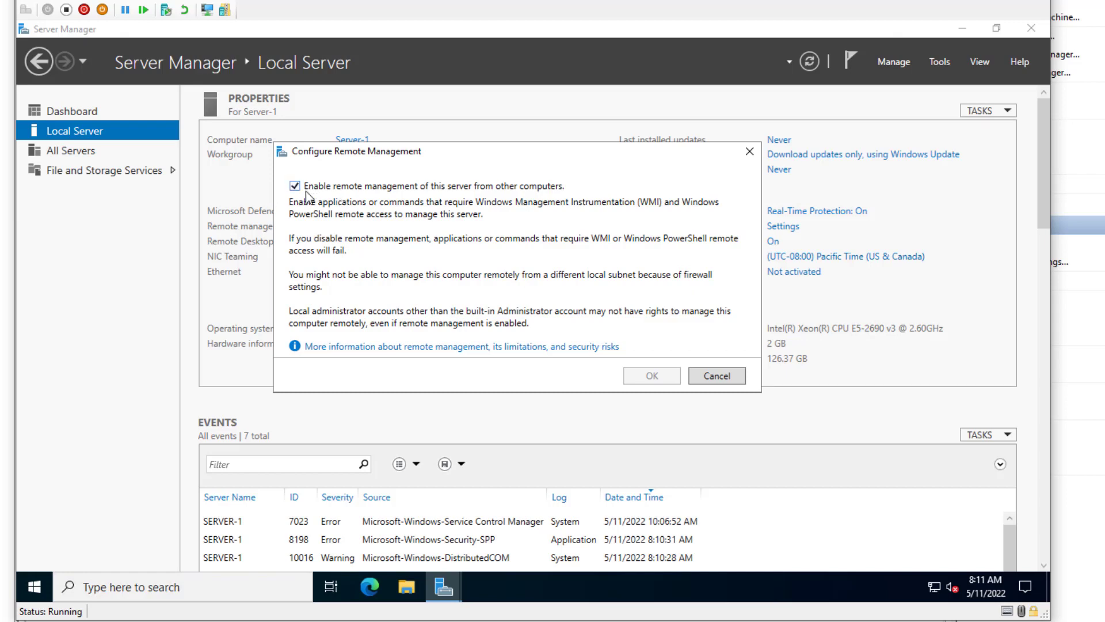
{"action": "left_click", "coordinate": [715, 380]}
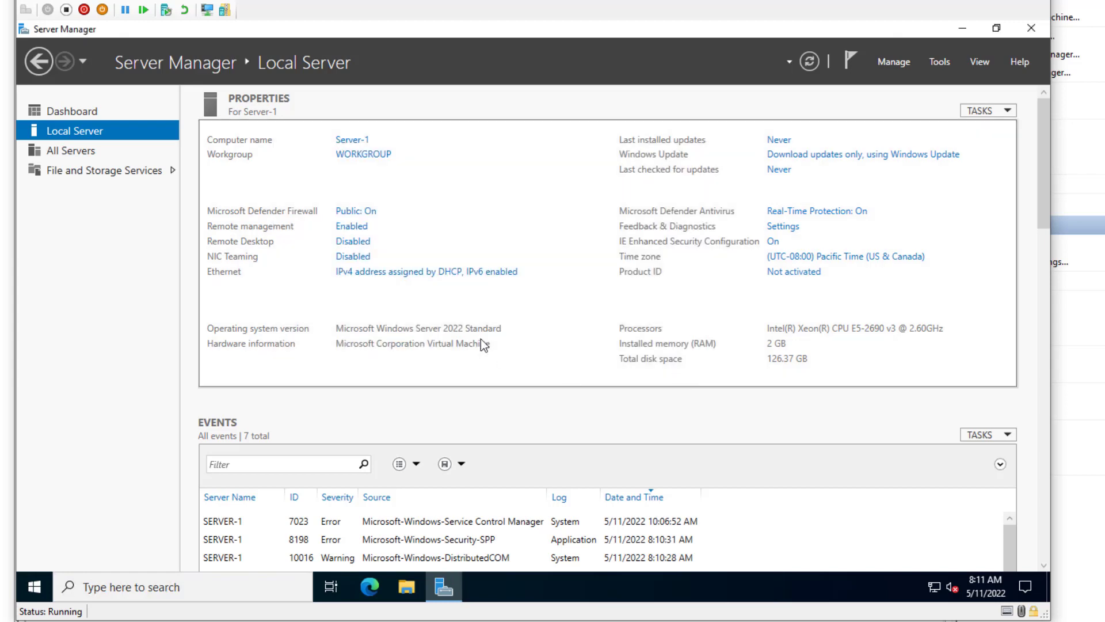
- Turn on 'Allow remote connections to this computer', accepting the firewall warning and leaving the allowed-users list unchanged
{"action": "left_click", "coordinate": [351, 242]}
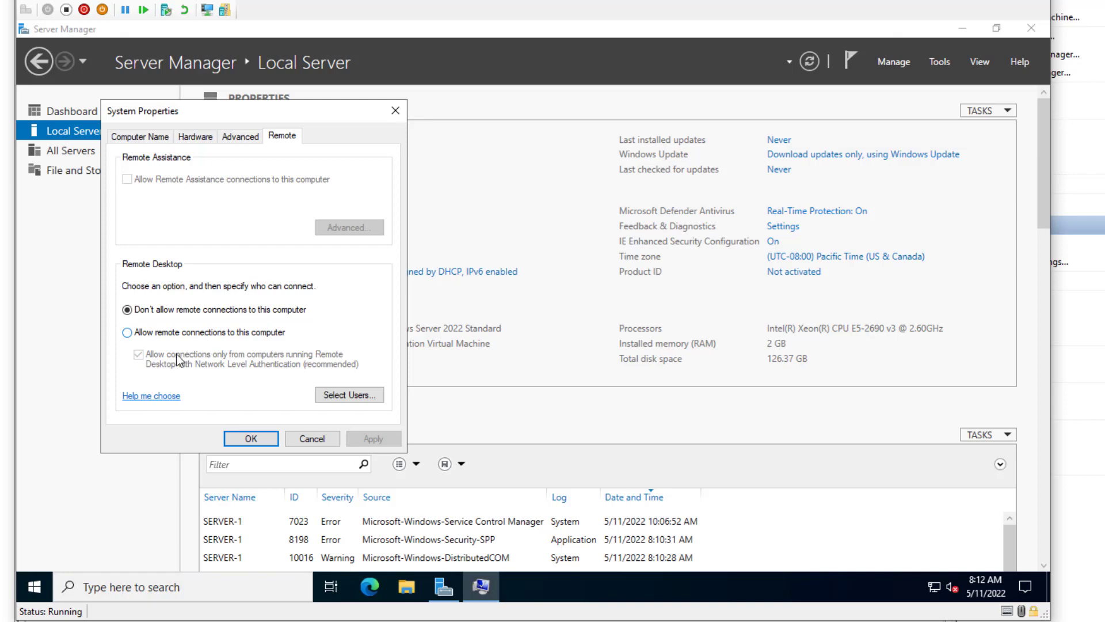
{"action": "left_click", "coordinate": [46, 587]}
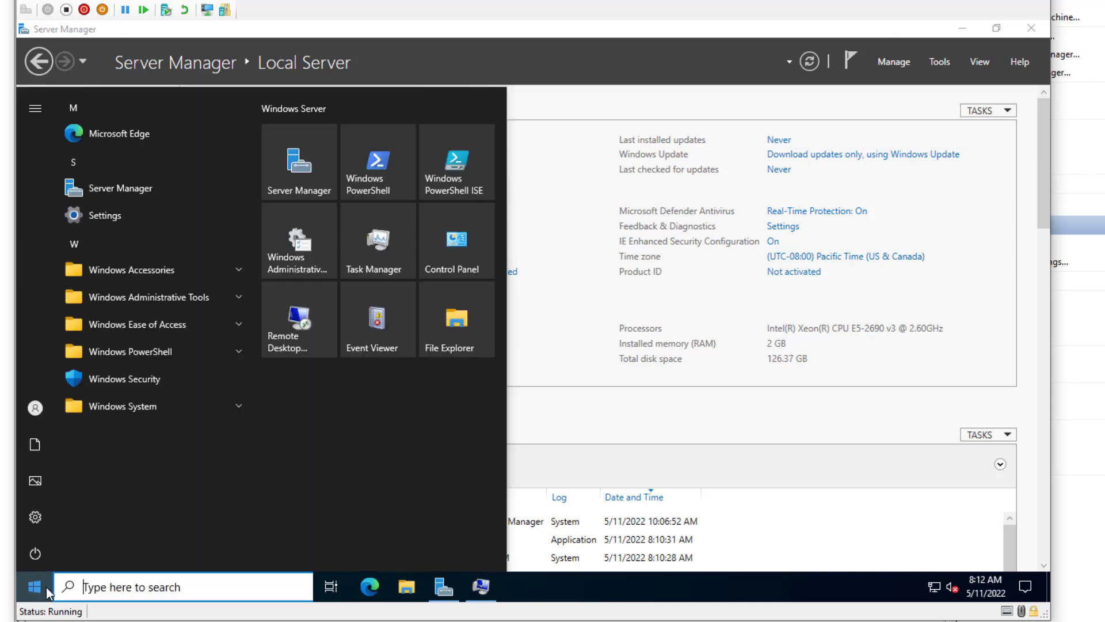
{"action": "type", "text": "rdp"}
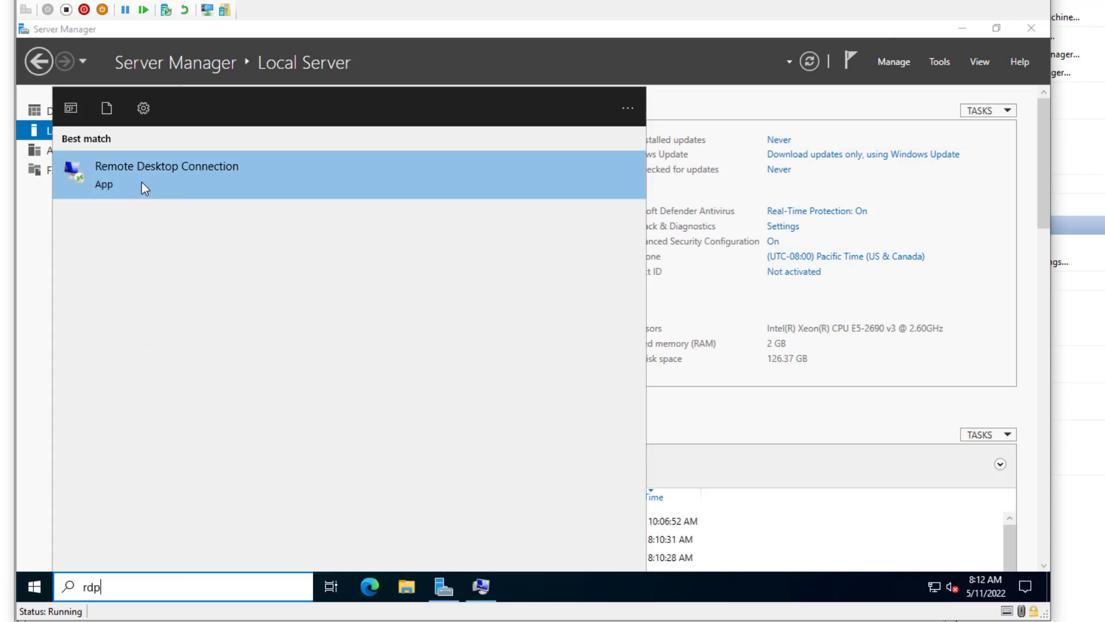
{"action": "left_click", "coordinate": [716, 102]}
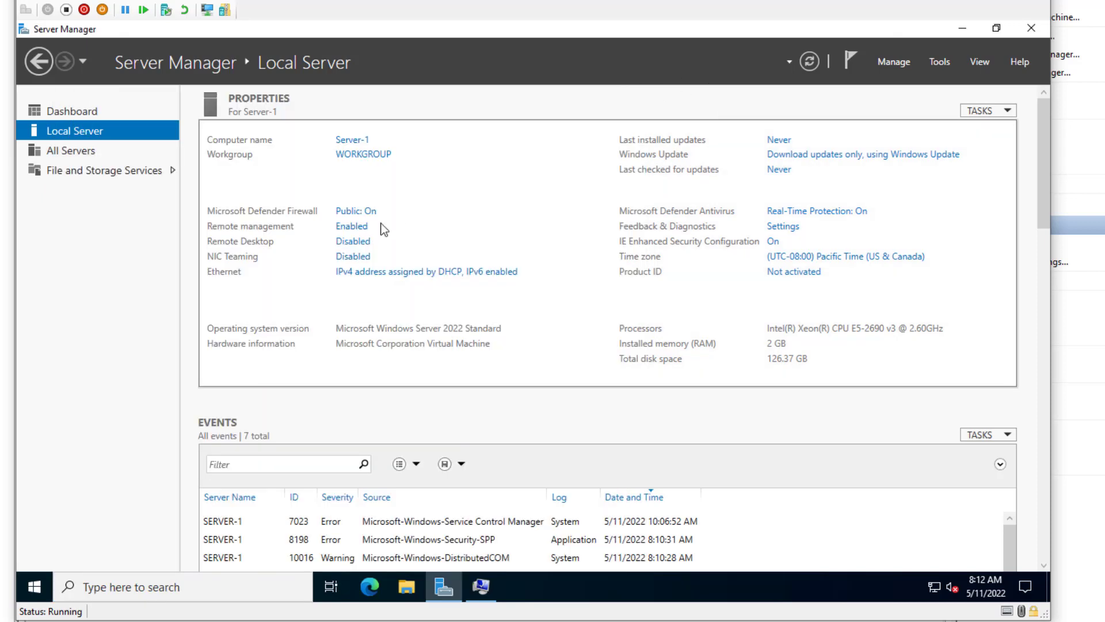
{"action": "left_click", "coordinate": [350, 243]}
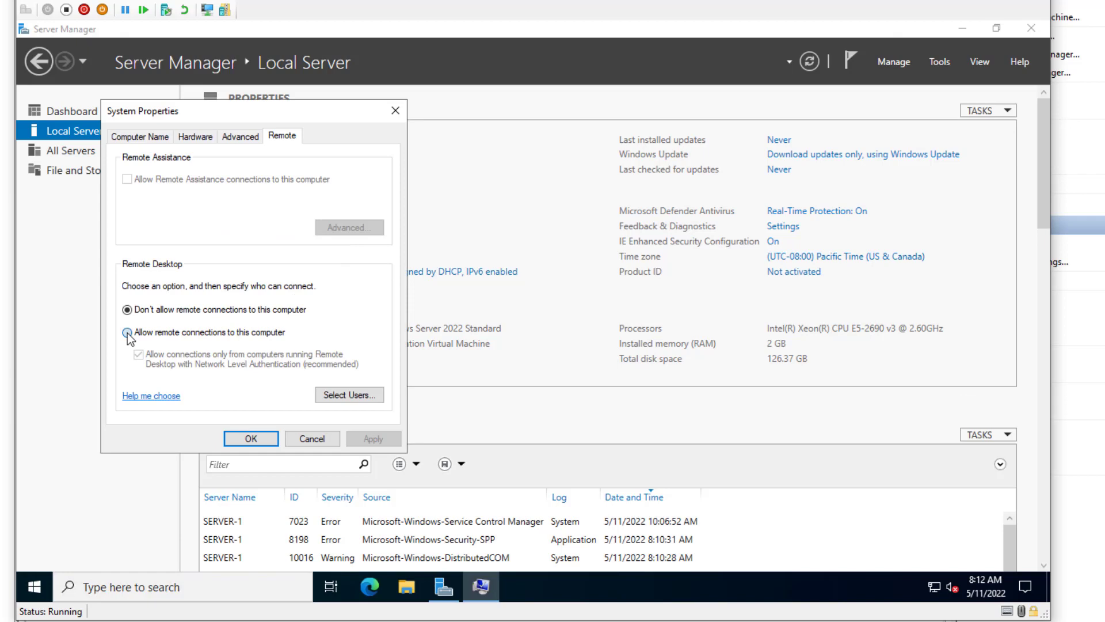
{"action": "left_click", "coordinate": [127, 333]}
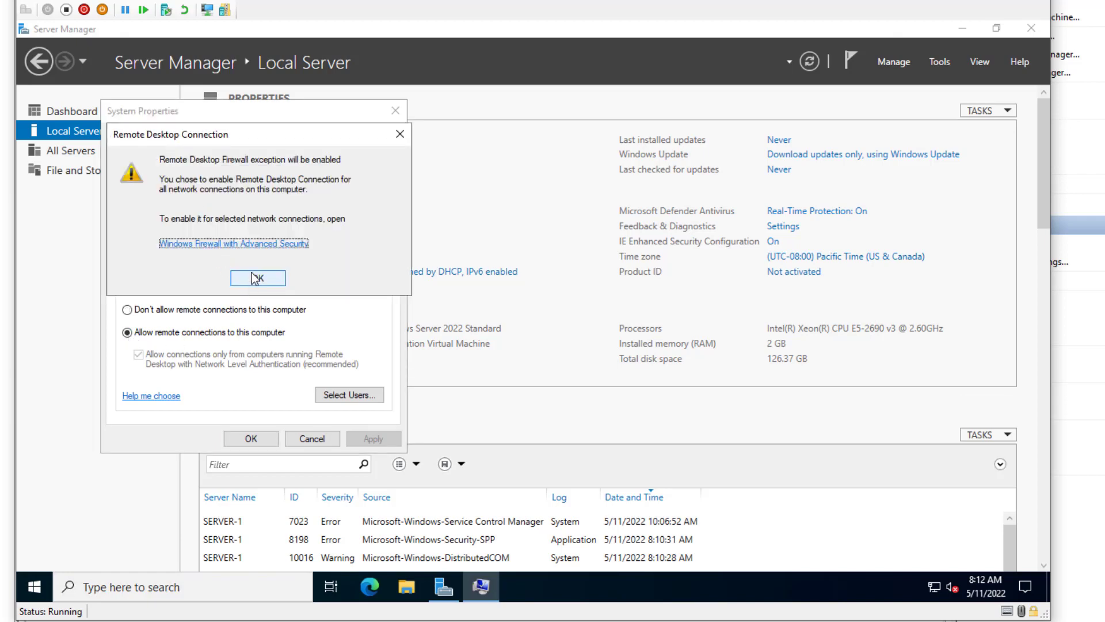
{"action": "left_click", "coordinate": [249, 285]}
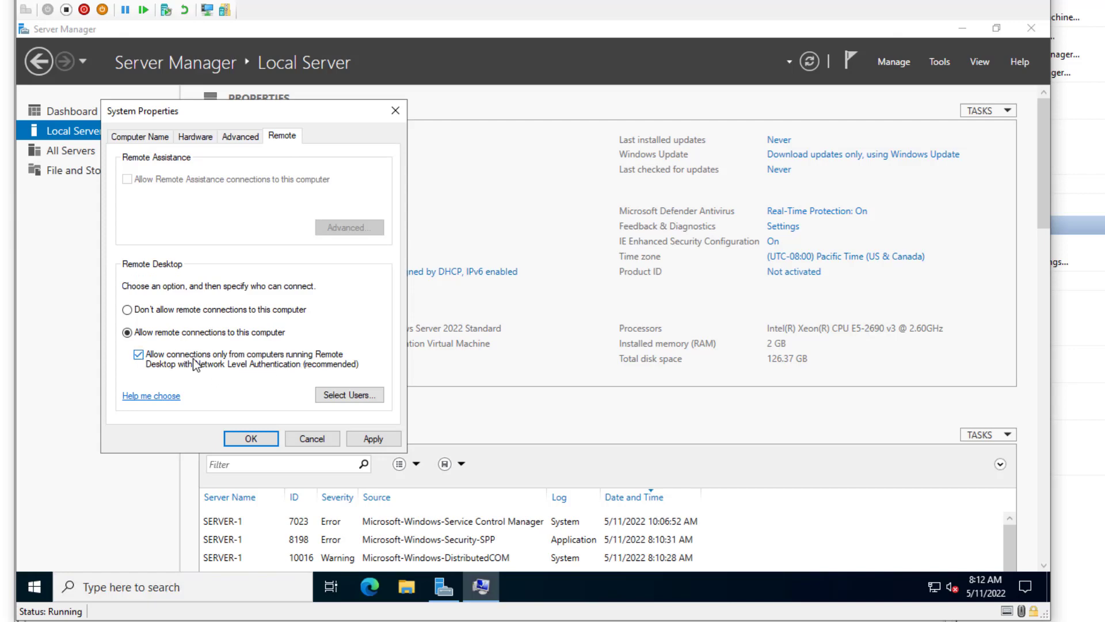
{"action": "left_click", "coordinate": [340, 396]}
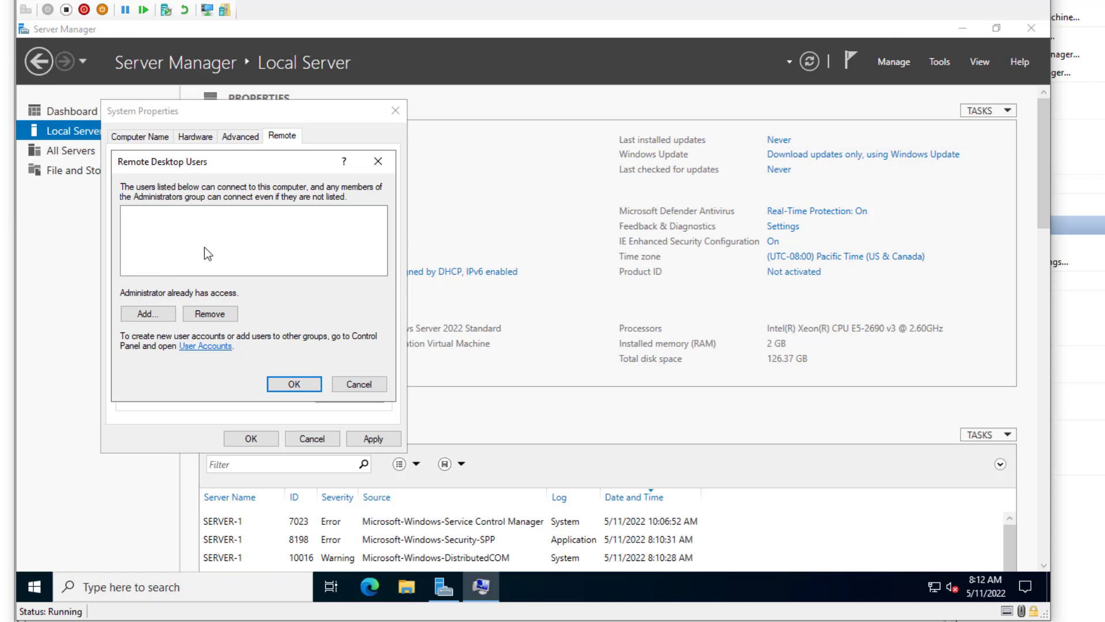
{"action": "left_click", "coordinate": [358, 385]}
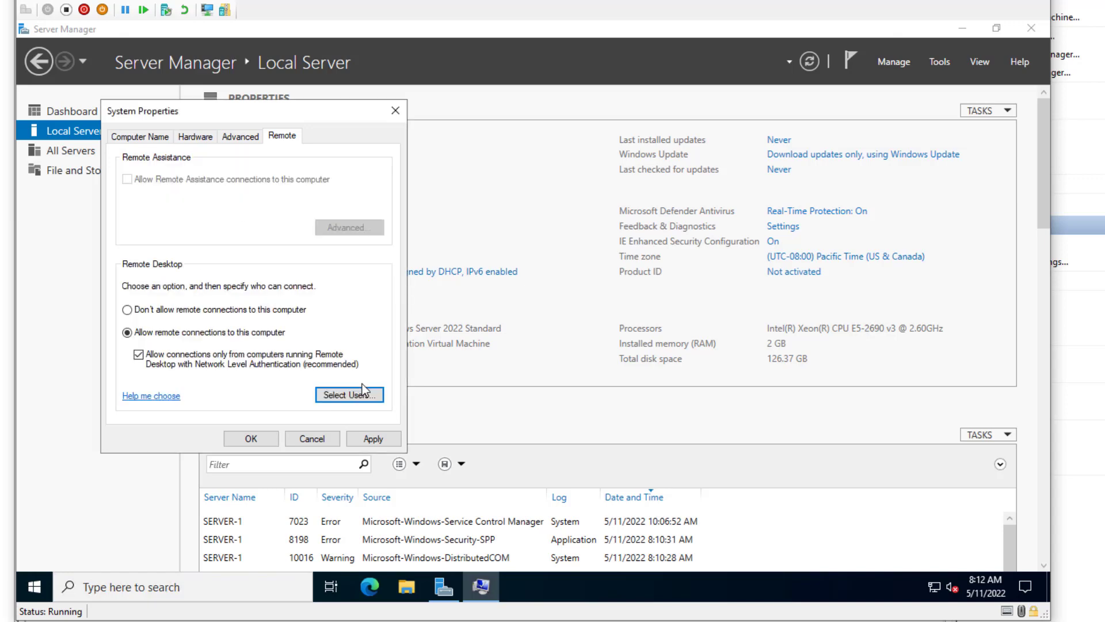
{"action": "left_click", "coordinate": [251, 438]}
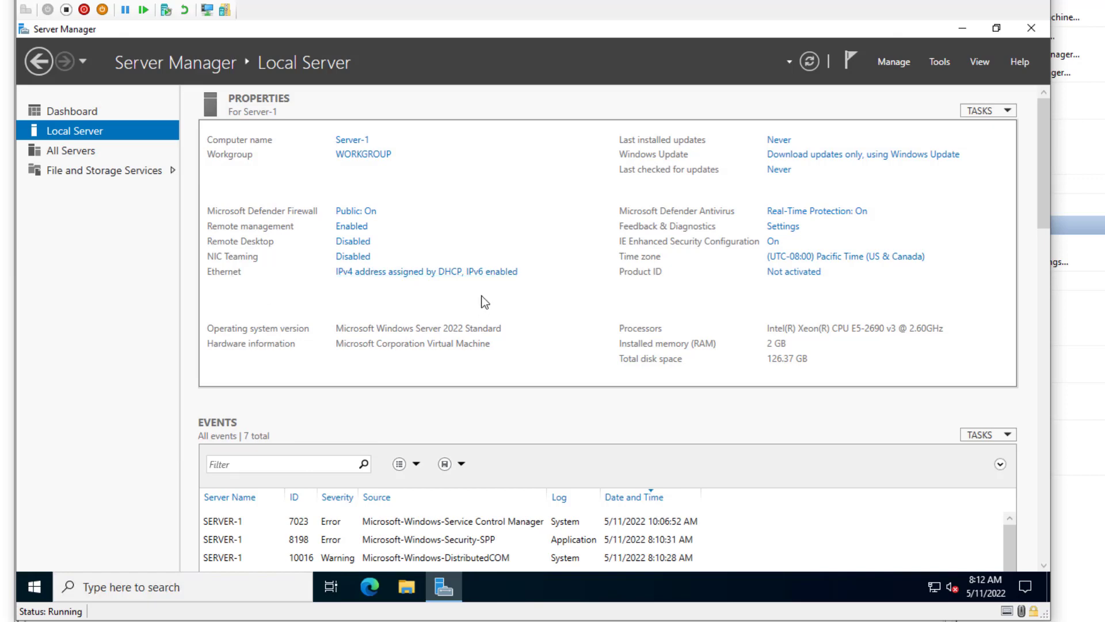
- In the Ethernet adapter's Internet Protocol Version 4 (TCP/IPv4) properties, select 'Use the following IP address'
{"action": "right_click", "coordinate": [182, 188]}
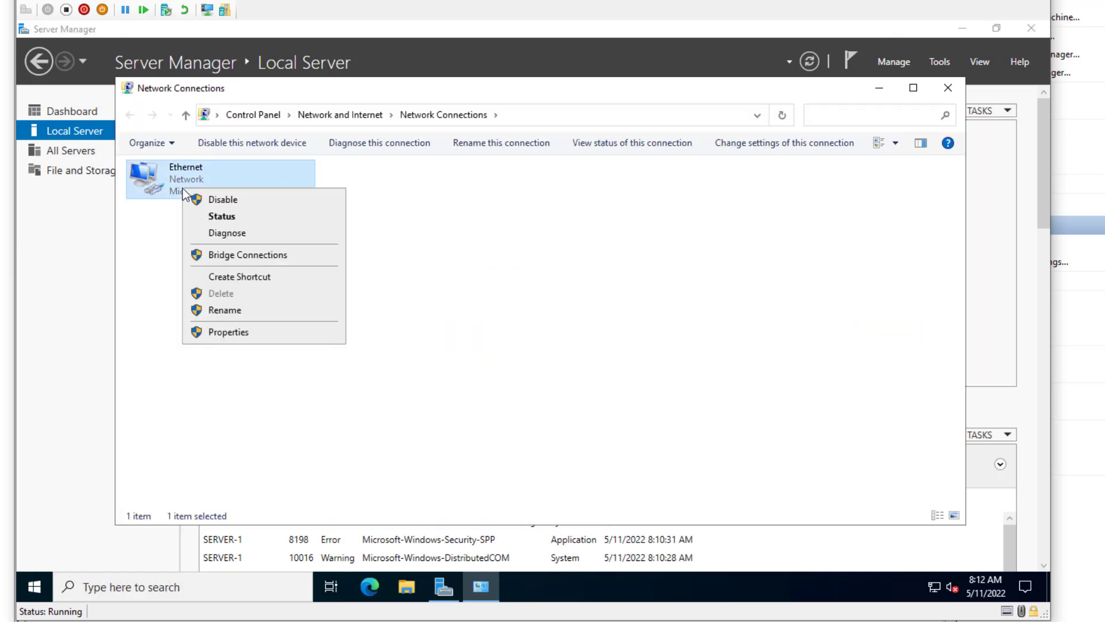
{"action": "left_click", "coordinate": [256, 336]}
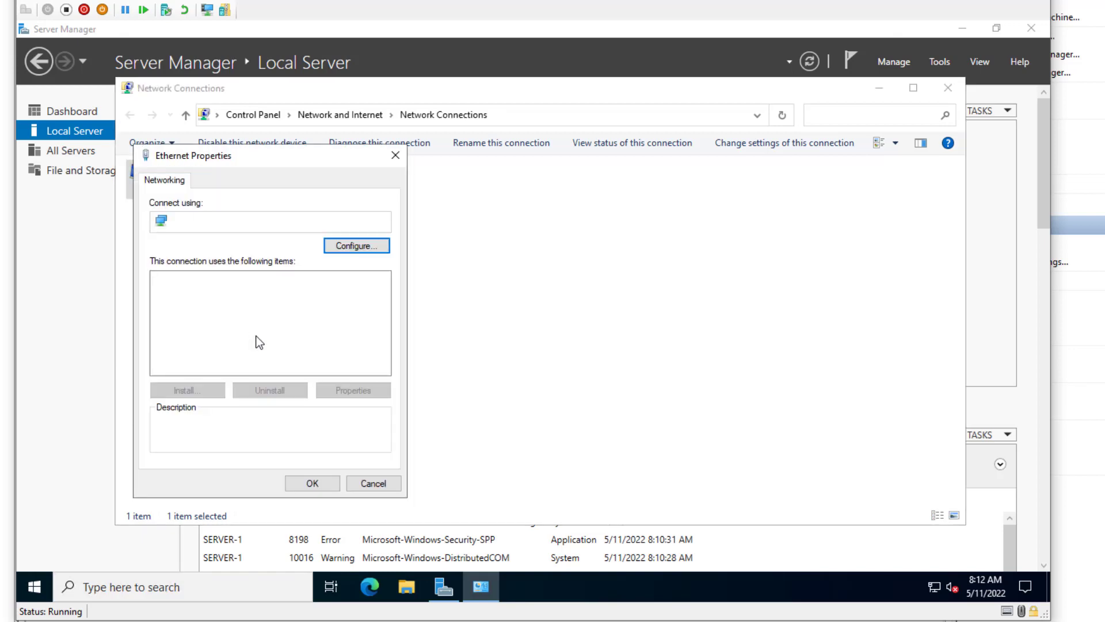
{"action": "mouse_move", "coordinate": [936, 596]}
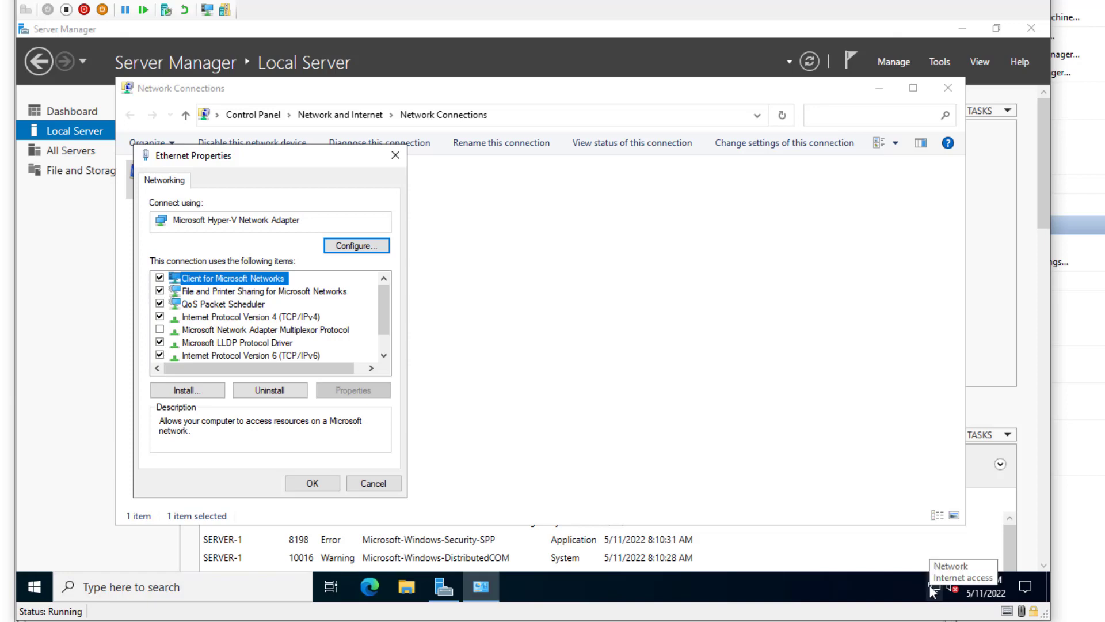
{"action": "left_click", "coordinate": [368, 485]}
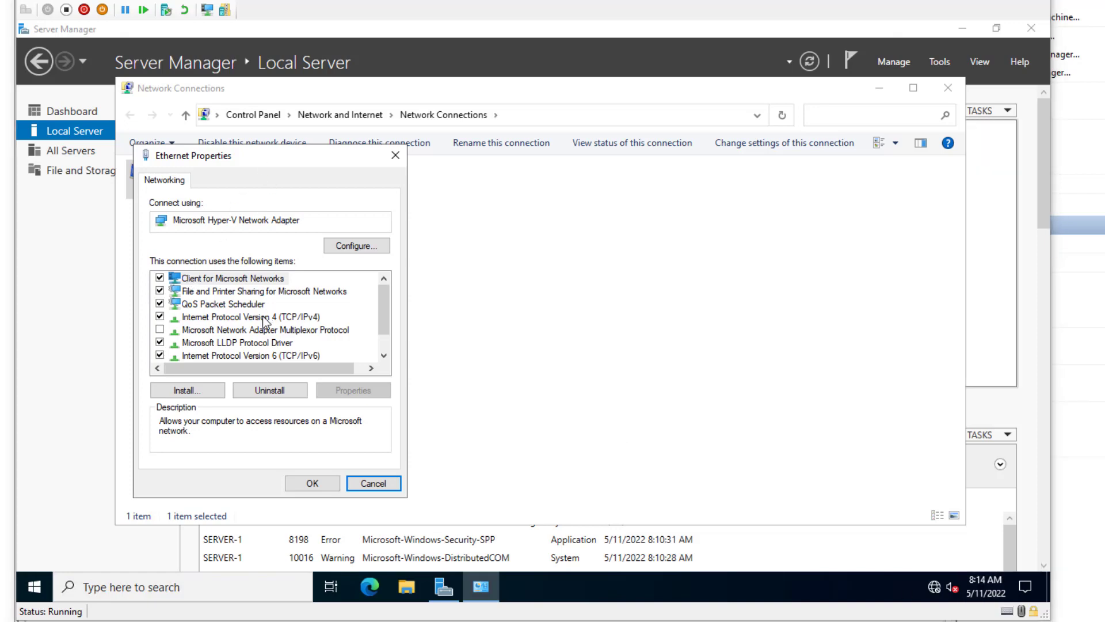
{"action": "left_click", "coordinate": [225, 317]}
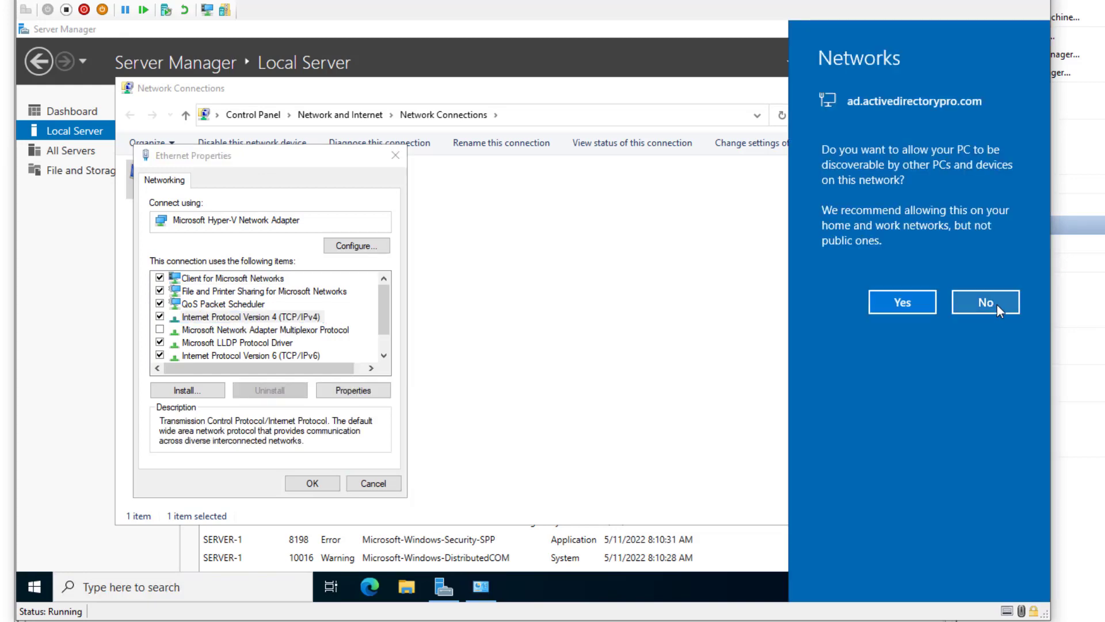
{"action": "left_click", "coordinate": [992, 301]}
{"action": "left_click", "coordinate": [345, 385]}
{"action": "left_click", "coordinate": [187, 323]}
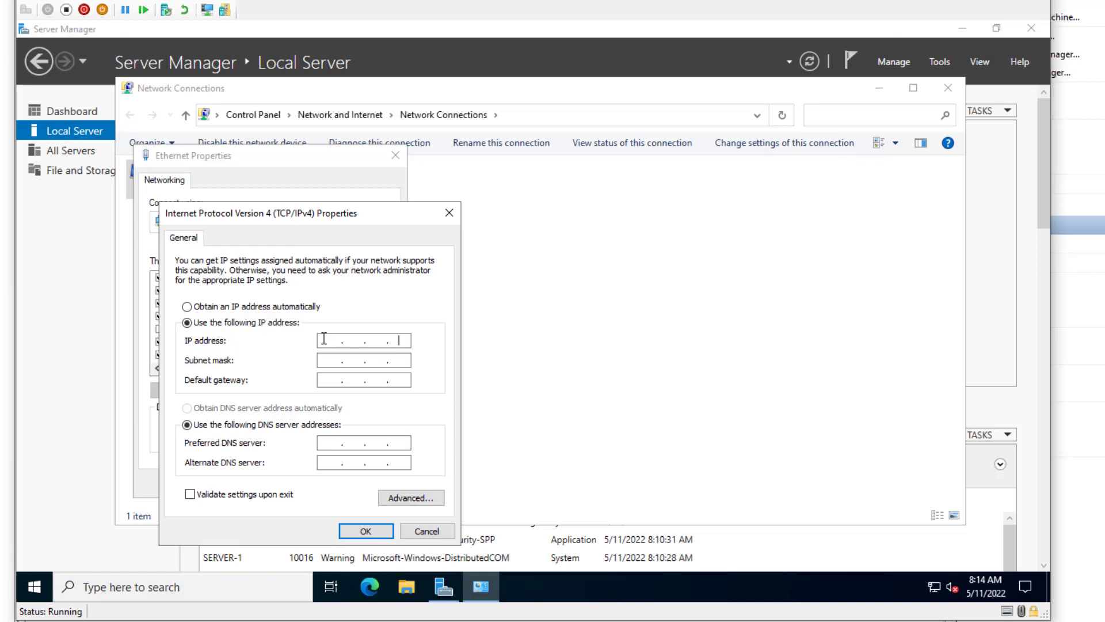
- Enter IP address 192.168.100.16, subnet mask 255.255.255.0 and default gateway 192.168.100.1
{"action": "left_click", "coordinate": [327, 341]}
{"action": "type", "text": "192 . 168 . 100 . 16"}
{"action": "left_click", "coordinate": [328, 361]}
{"action": "left_click", "coordinate": [328, 379]}
{"action": "type", "text": "192.168.100.16"}
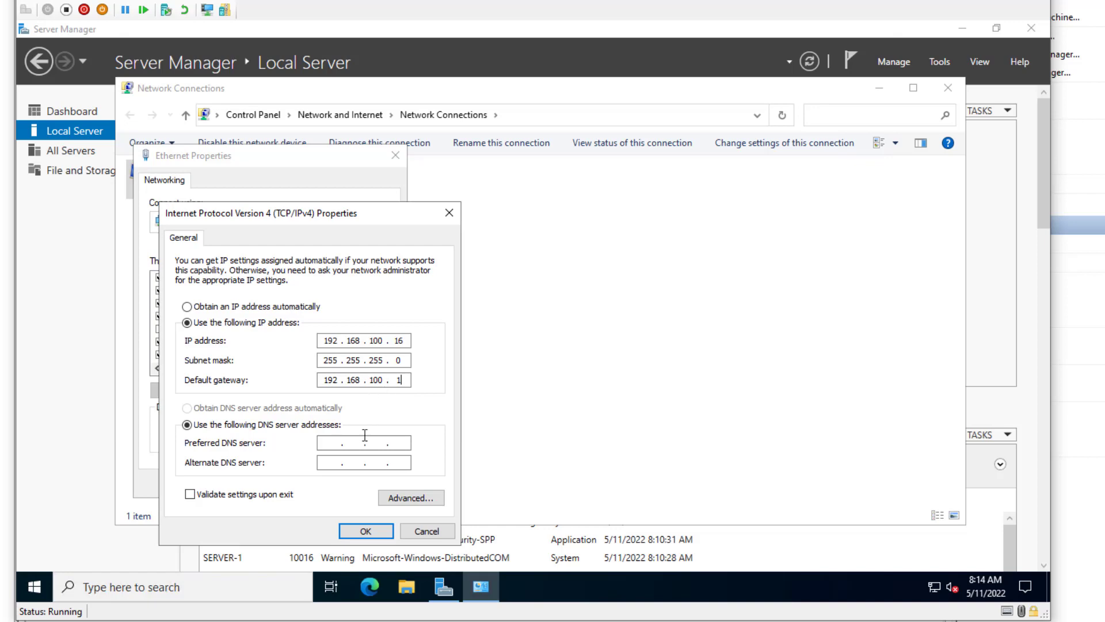
- Set the preferred DNS server to 192.168.100.10, then save and close the Ethernet properties
{"action": "left_click", "coordinate": [331, 442]}
{"action": "type", "text": "192 . 168 . 100 . 10"}
{"action": "left_click", "coordinate": [333, 461]}
{"action": "left_click_drag", "start_coordinate": [394, 442], "coordinate": [405, 442]}
{"action": "left_click", "coordinate": [323, 462]}
{"action": "left_click", "coordinate": [366, 531]}
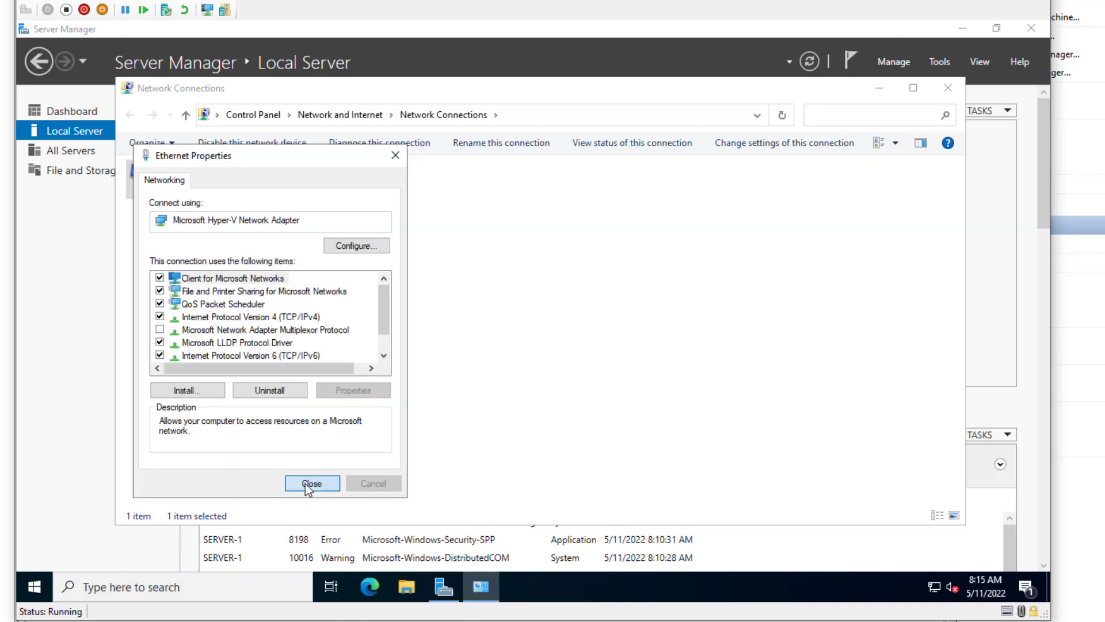
{"action": "left_click", "coordinate": [305, 484]}
- Allow network discovery, then ping 192.168.100.10 from an administrator Command Prompt
{"action": "left_click", "coordinate": [901, 294]}
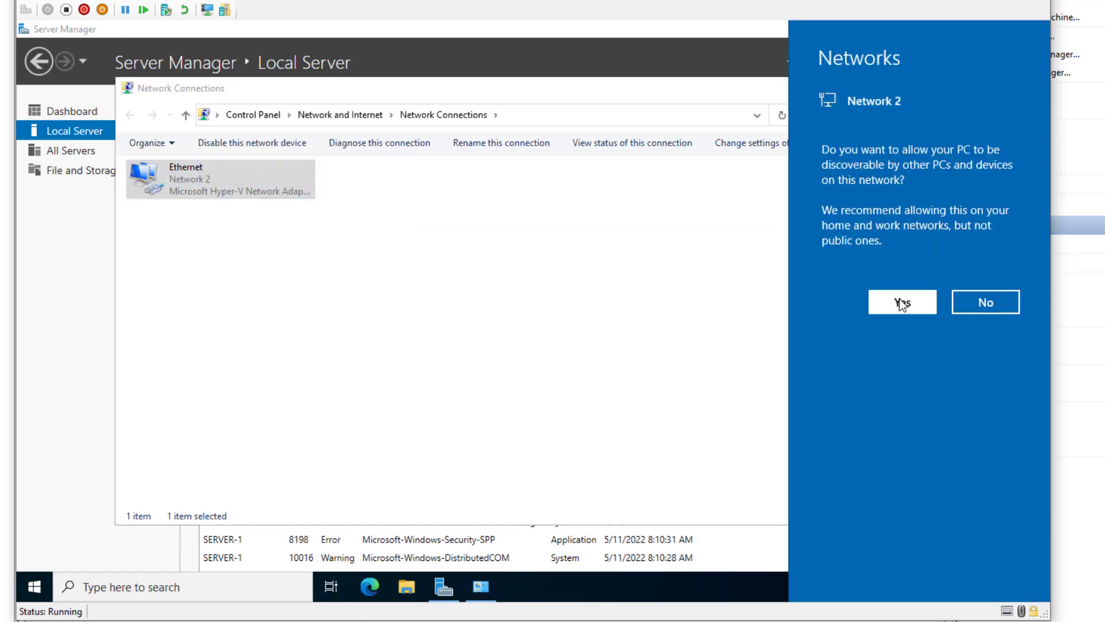
{"action": "left_click", "coordinate": [35, 589]}
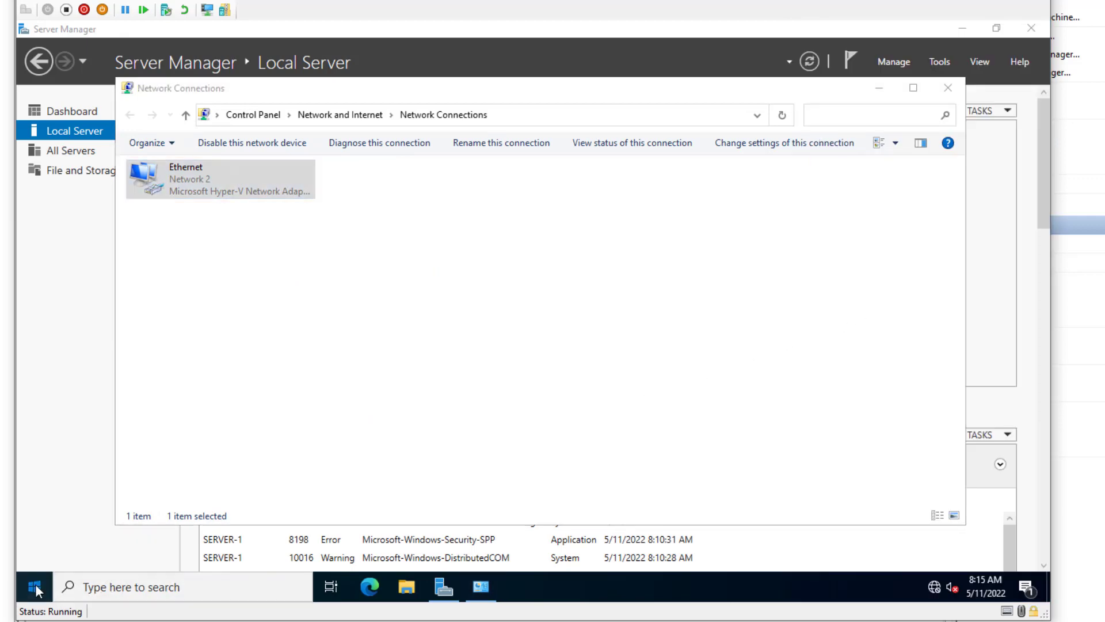
{"action": "type", "text": "cmd"}
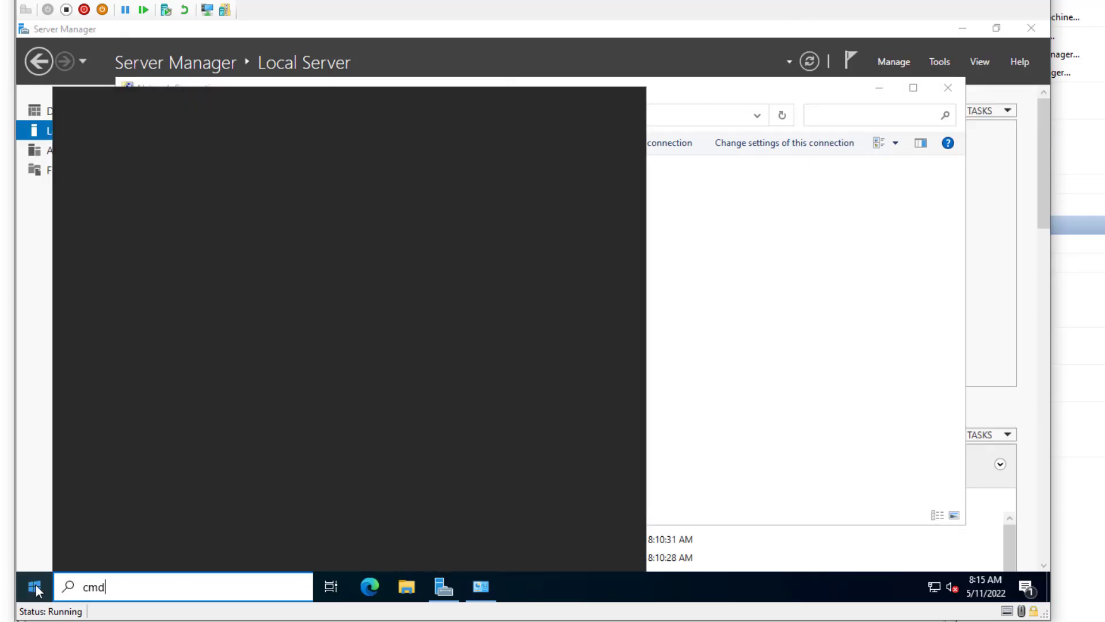
{"action": "key", "text": "Return"}
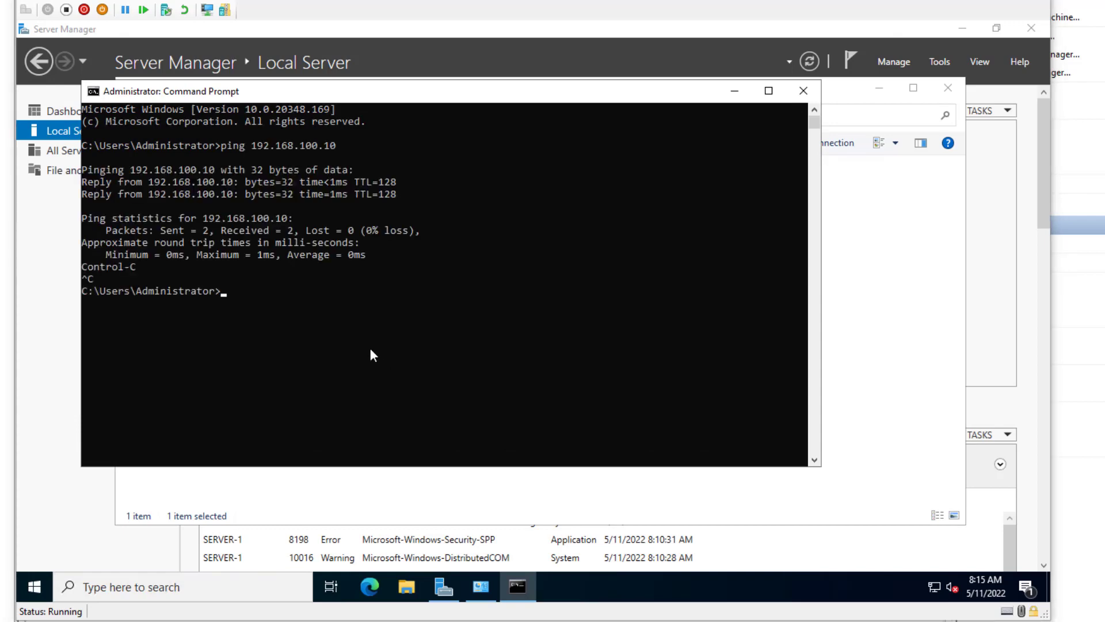
{"action": "left_click", "coordinate": [370, 351]}
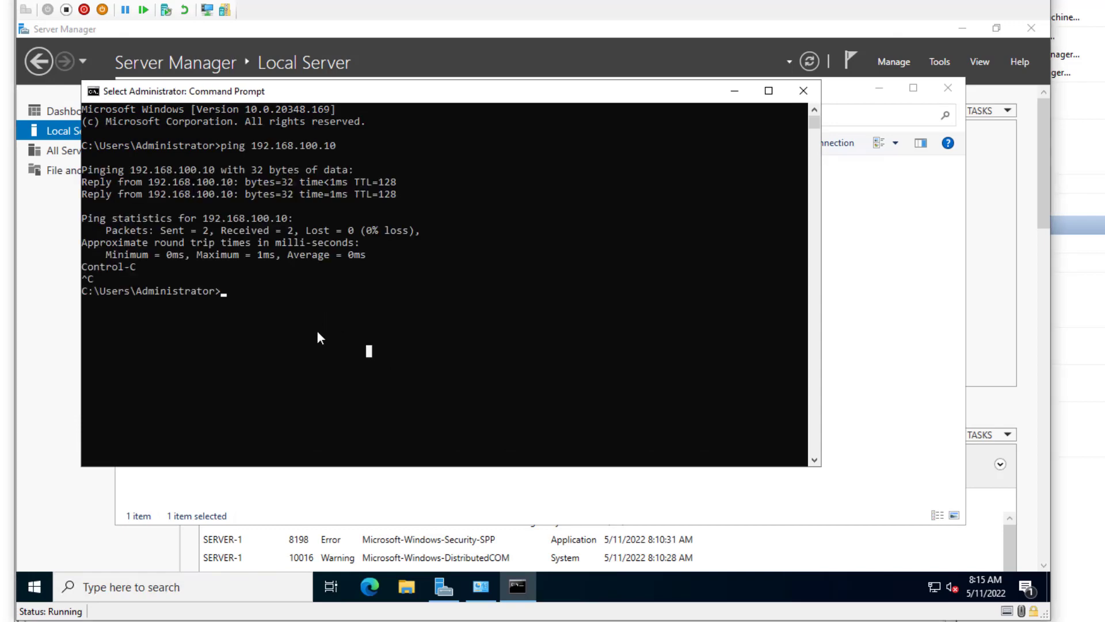
{"action": "key", "text": "Up"}
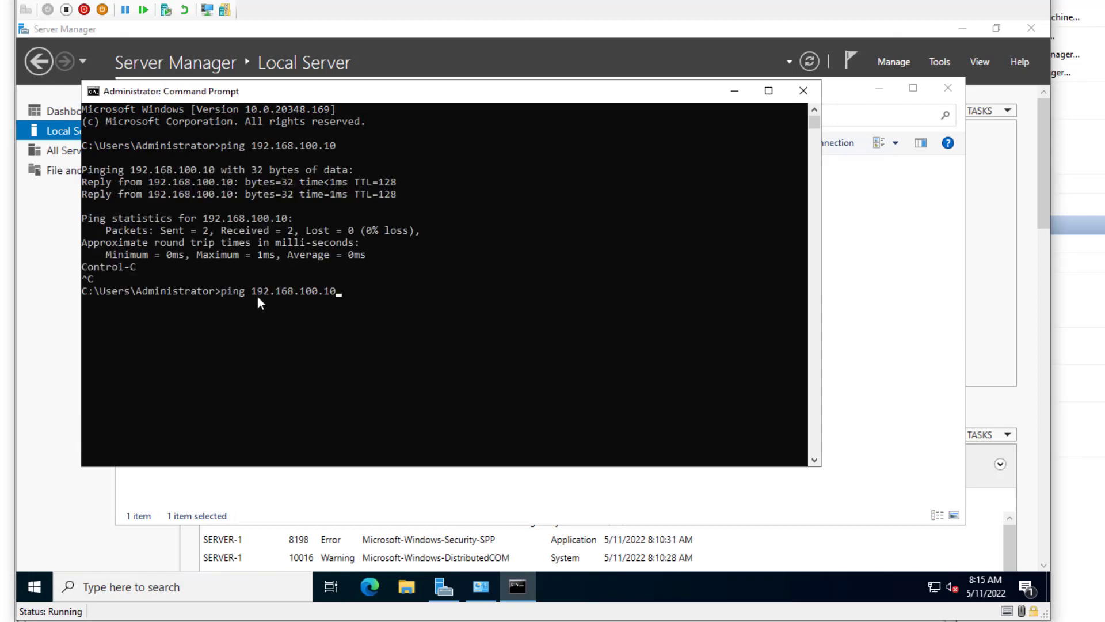
{"action": "left_click", "coordinate": [254, 291]}
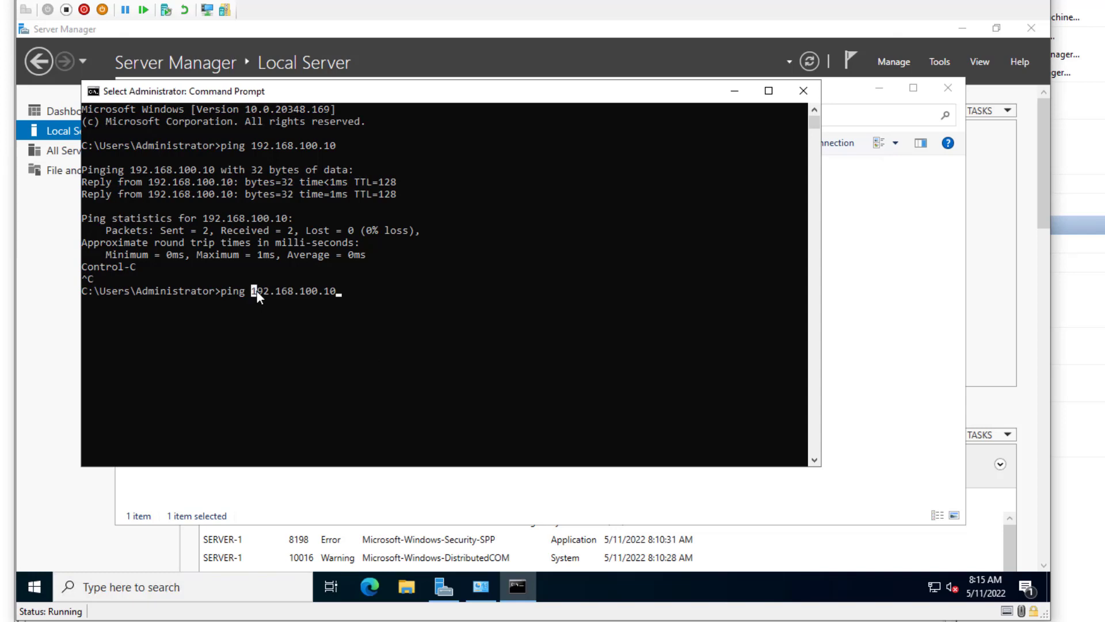
{"action": "left_click", "coordinate": [340, 291]}
{"action": "key", "text": "Escape"}
{"action": "left_click", "coordinate": [413, 302]}
{"action": "key", "text": "Escape"}
{"action": "key", "text": "Return"}
{"action": "key", "text": "Up"}
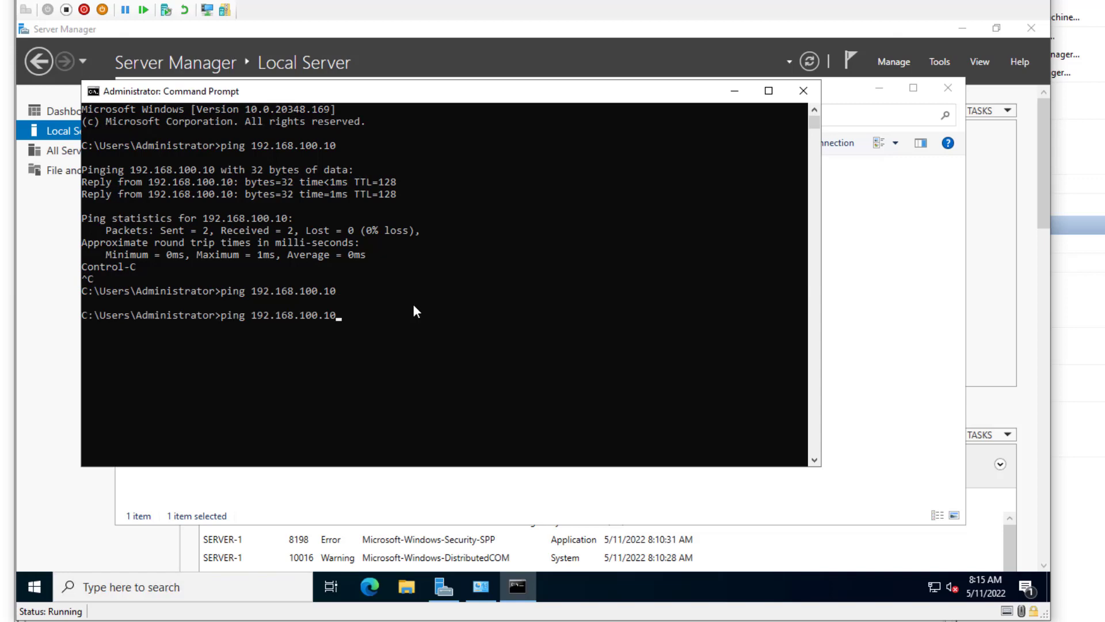
{"action": "key", "text": "Return"}
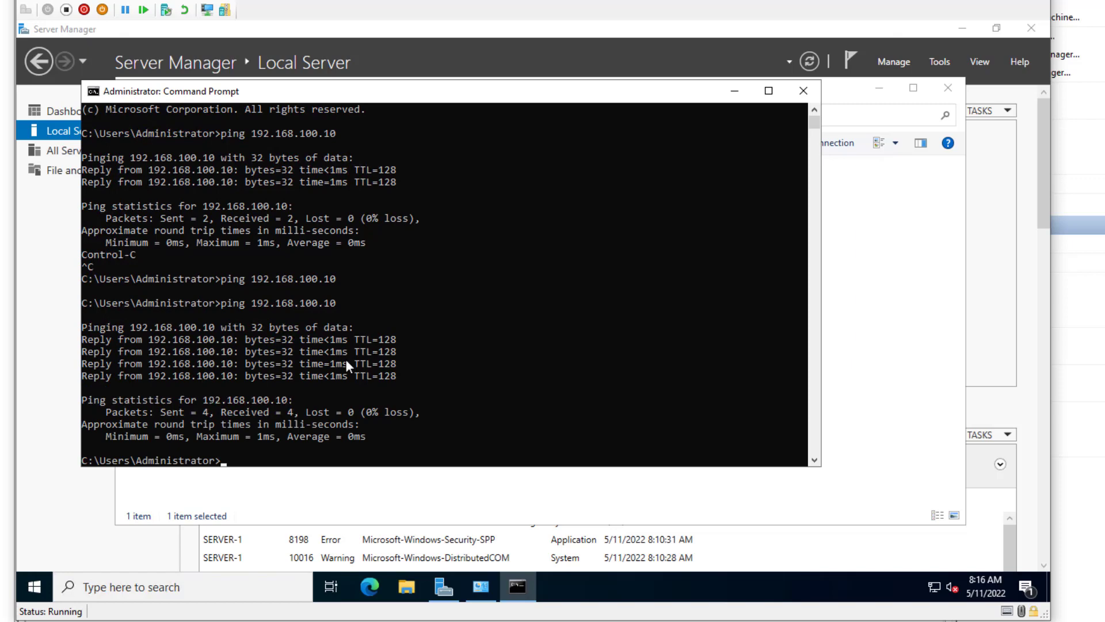
- Run nslookup google.com and check it resolves through DC1 to 172.217.1.110
{"action": "type", "text": "nslookup google.com"}
{"action": "key", "text": "Return"}
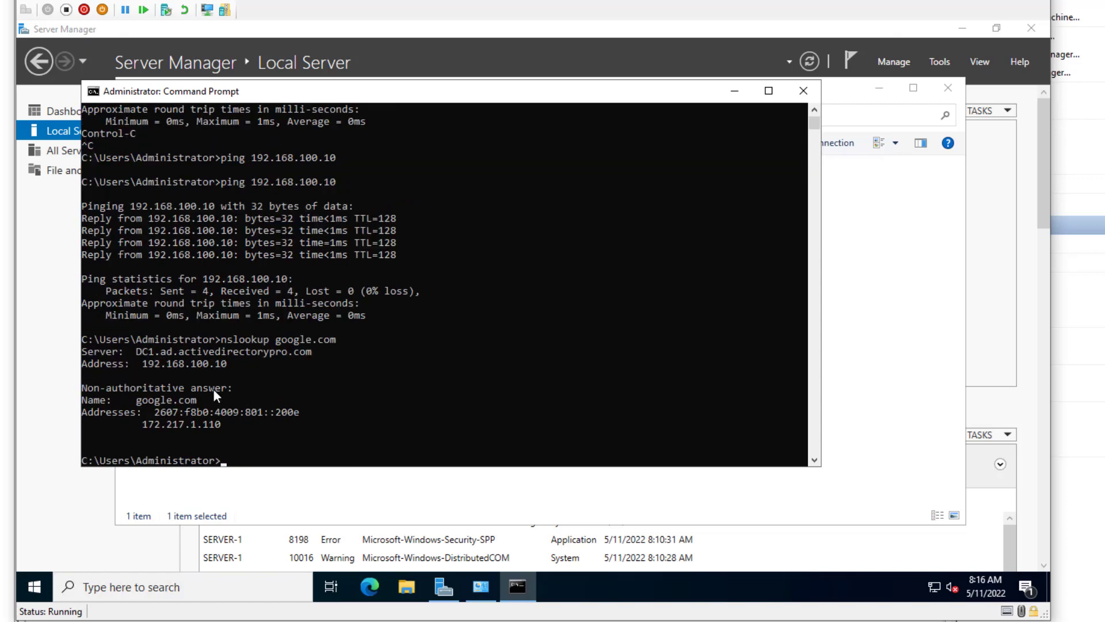
{"action": "left_click_drag", "start_coordinate": [146, 424], "coordinate": [230, 426]}
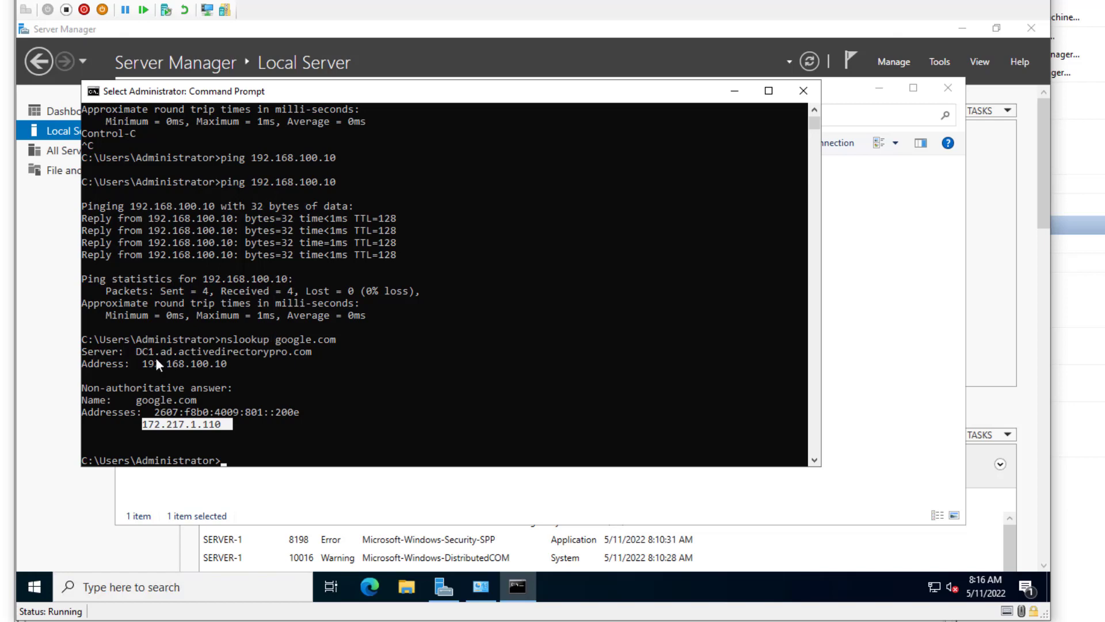
{"action": "left_click_drag", "start_coordinate": [137, 350], "coordinate": [172, 352]}
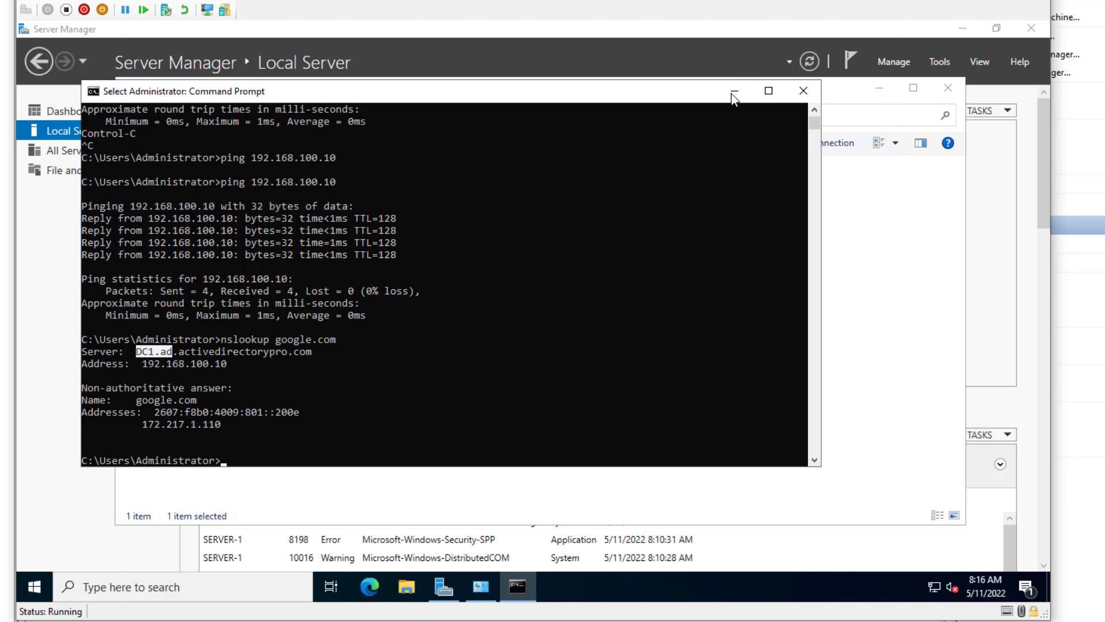
- Close the Command Prompt and the Network Connections windows
{"action": "left_click", "coordinate": [803, 91]}
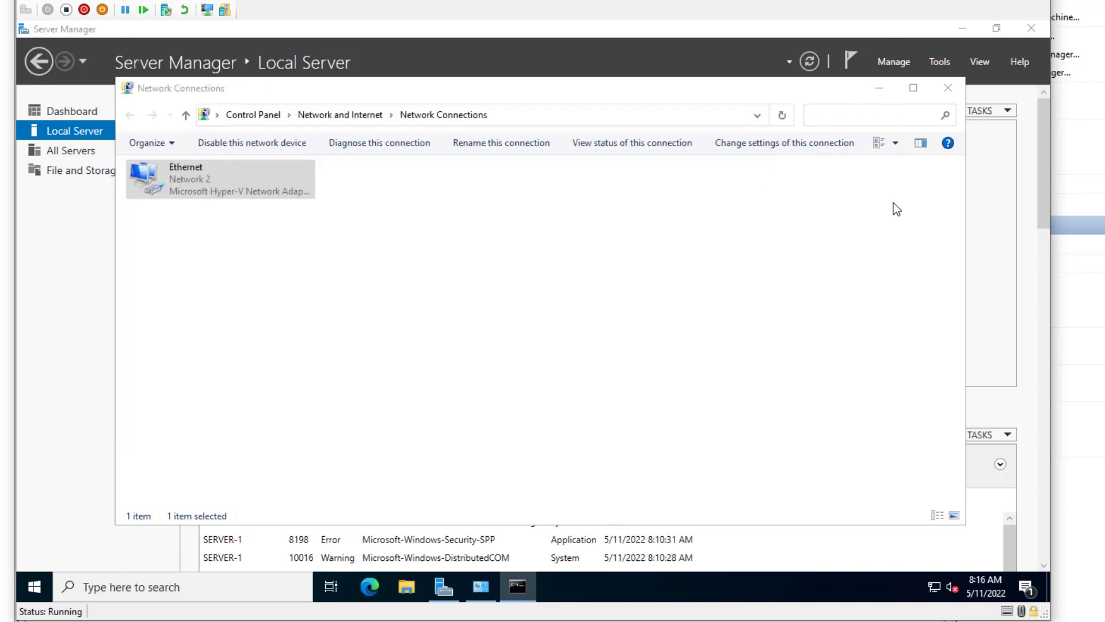
{"action": "left_click", "coordinate": [949, 89]}
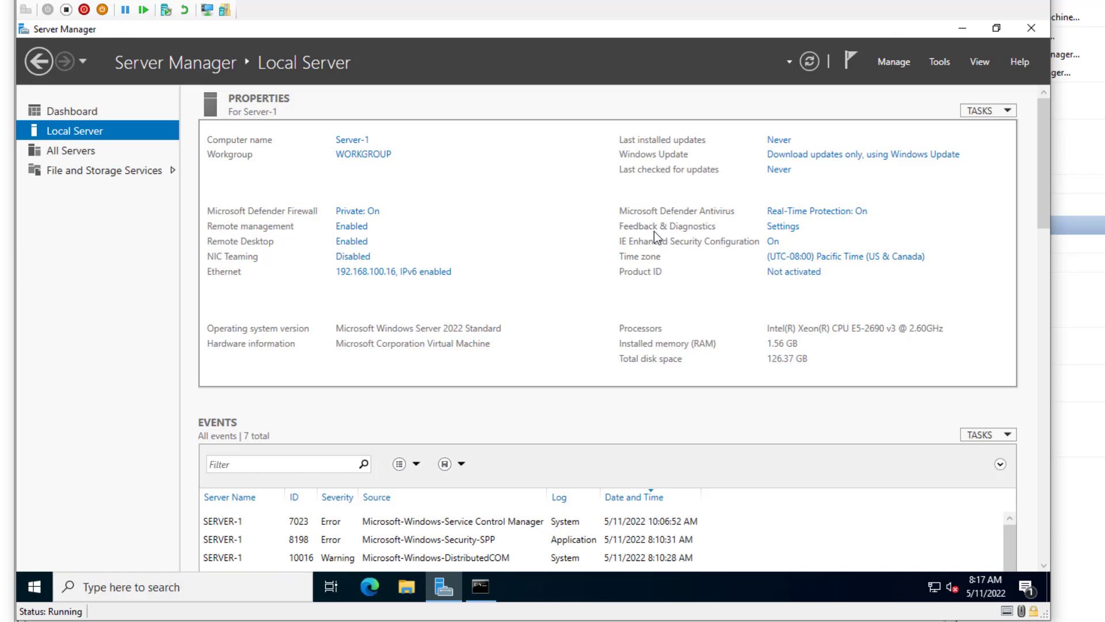
{"action": "left_click", "coordinate": [788, 227]}
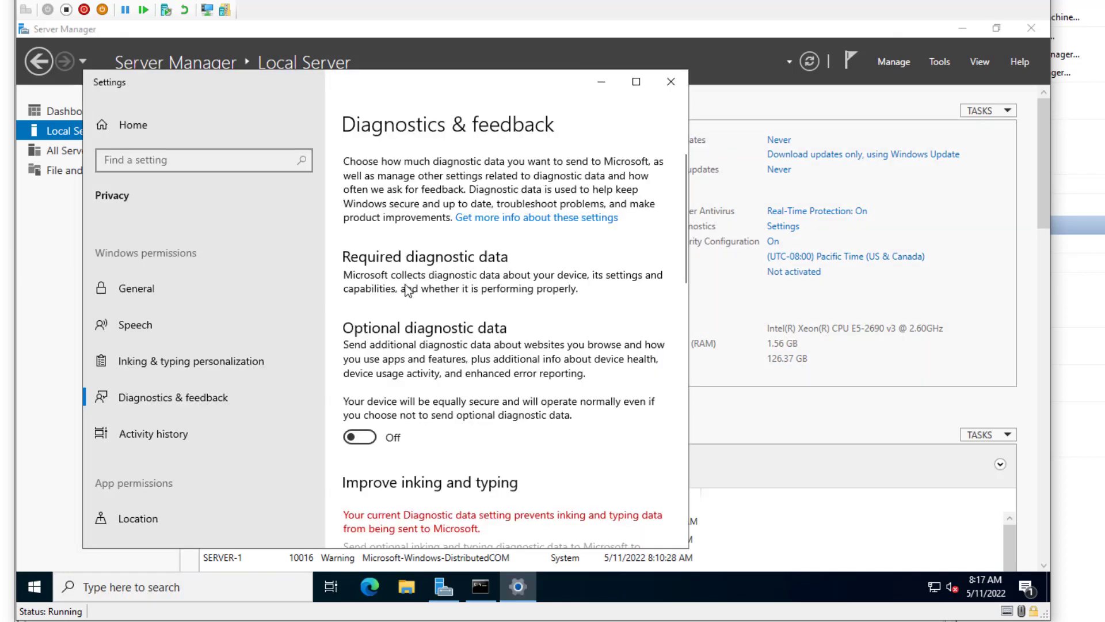
{"action": "scroll", "coordinate": [464, 282], "scroll_direction": "down", "scroll_amount": 8}
{"action": "scroll", "coordinate": [464, 282], "scroll_direction": "down", "scroll_amount": 6}
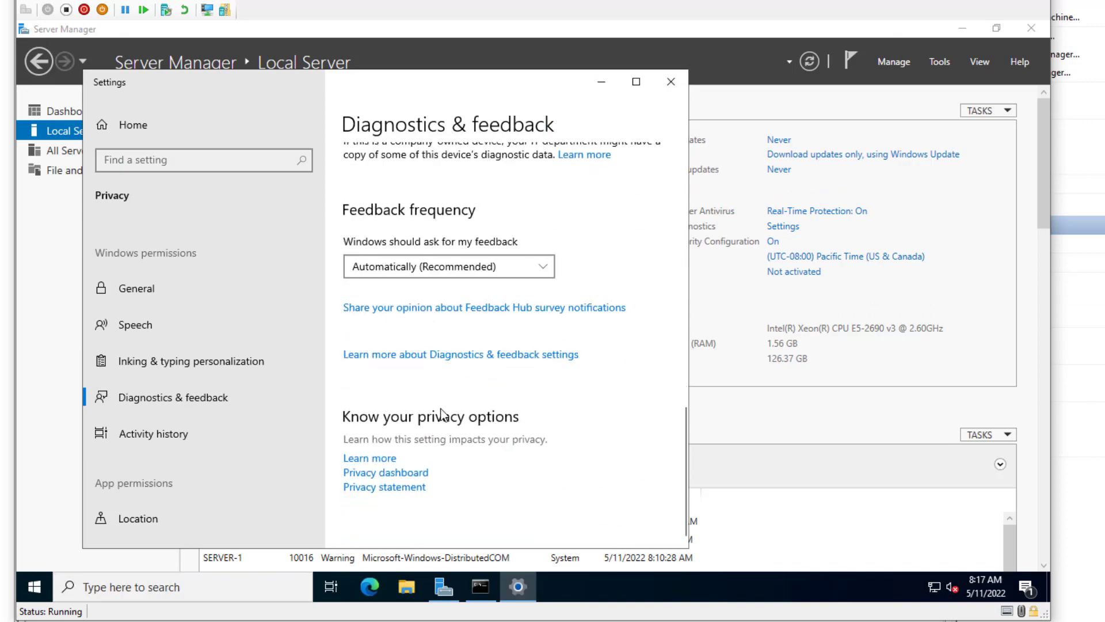
{"action": "scroll", "coordinate": [453, 426], "scroll_direction": "up", "scroll_amount": 10}
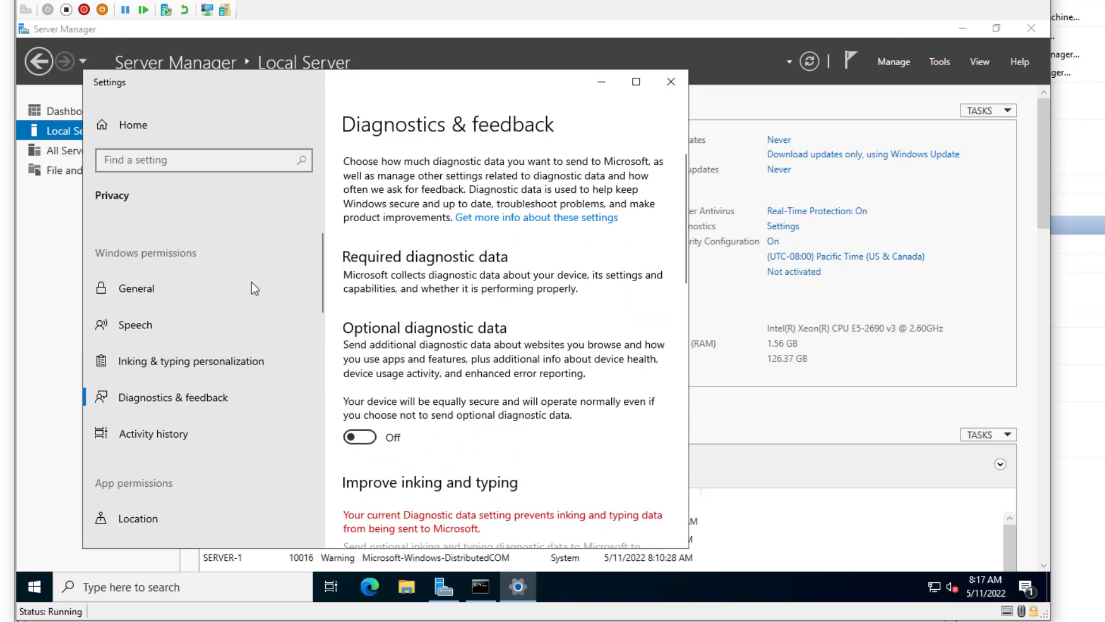
{"action": "left_click", "coordinate": [669, 82]}
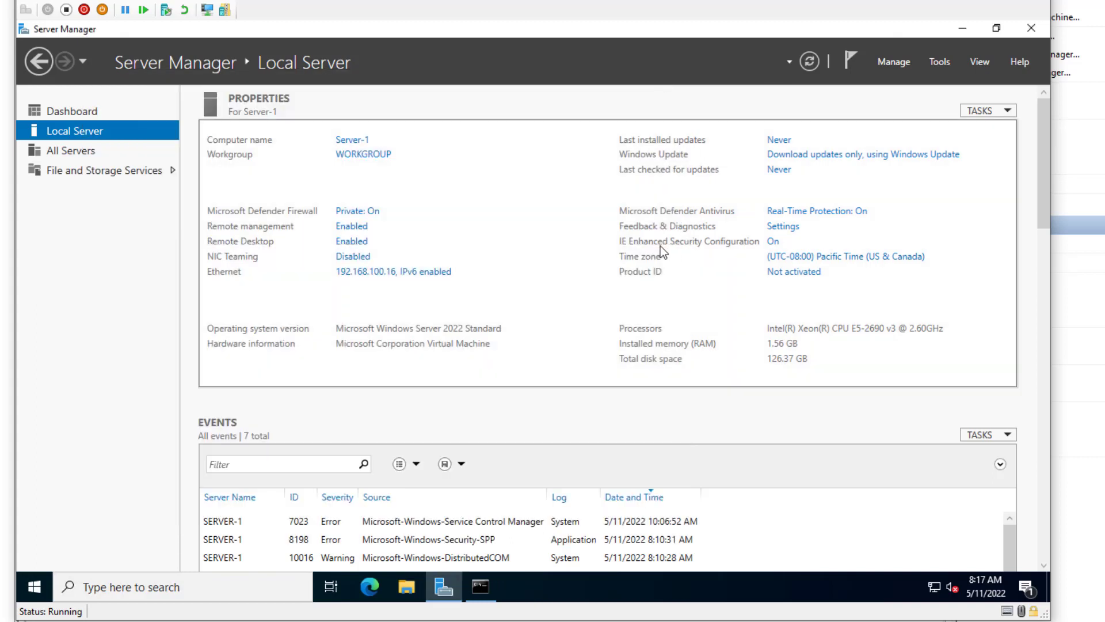
- Leave IE Enhanced Security Configuration on and defer the Internet Explorer 11 setup with 'Ask me later'
{"action": "left_click", "coordinate": [772, 242]}
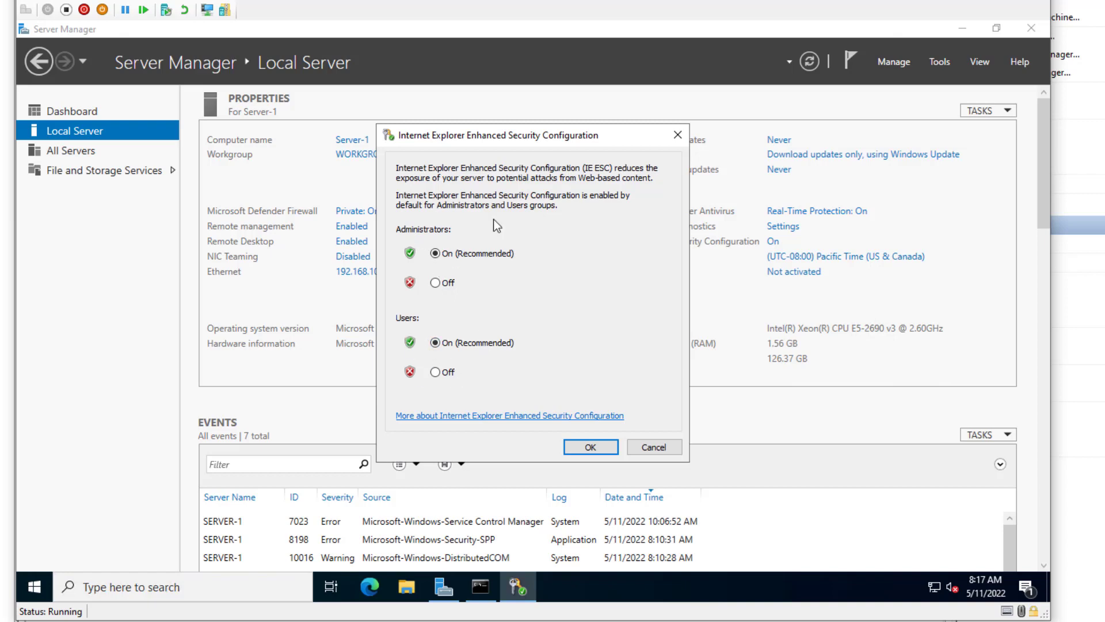
{"action": "left_click", "coordinate": [657, 444]}
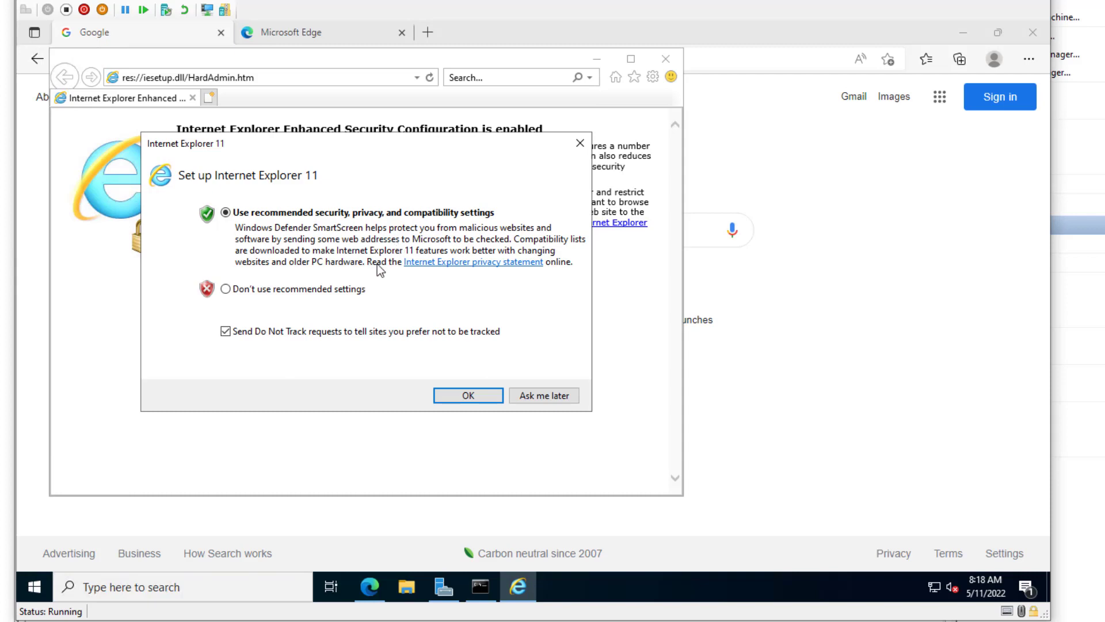
{"action": "left_click", "coordinate": [539, 395]}
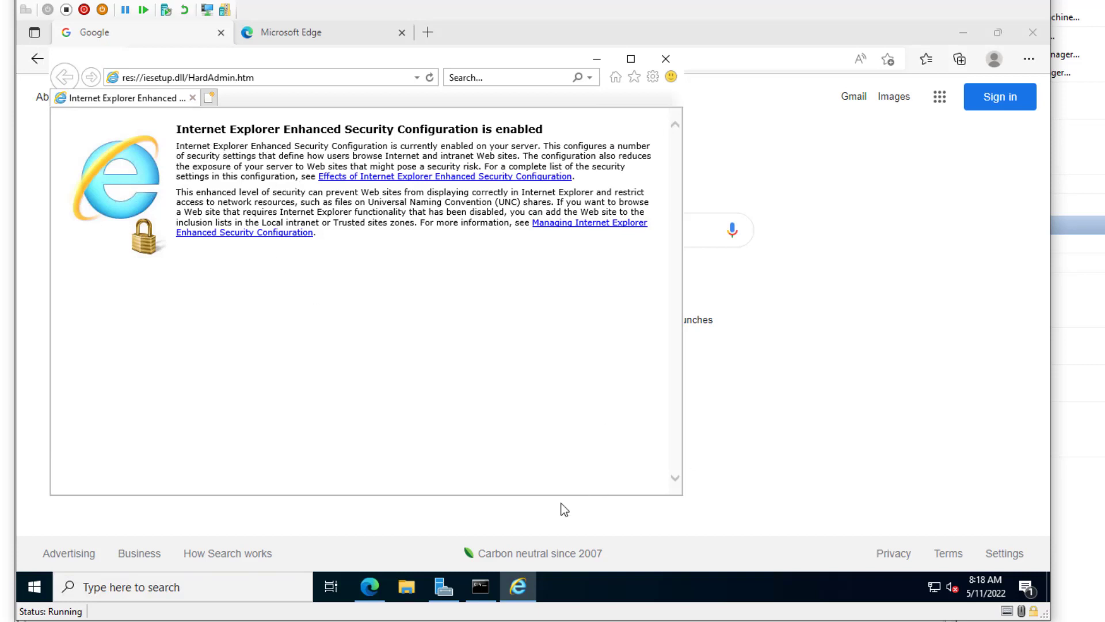
- Load cnn.com in Edge to test internet access, then close Edge and Internet Explorer
{"action": "left_click", "coordinate": [371, 593]}
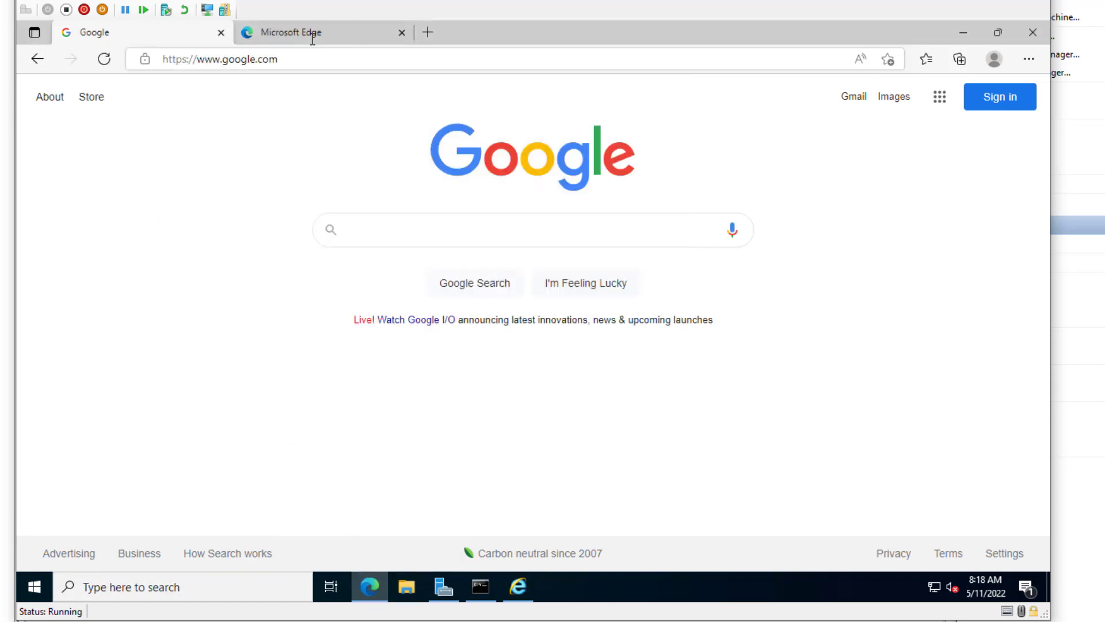
{"action": "left_click", "coordinate": [329, 57]}
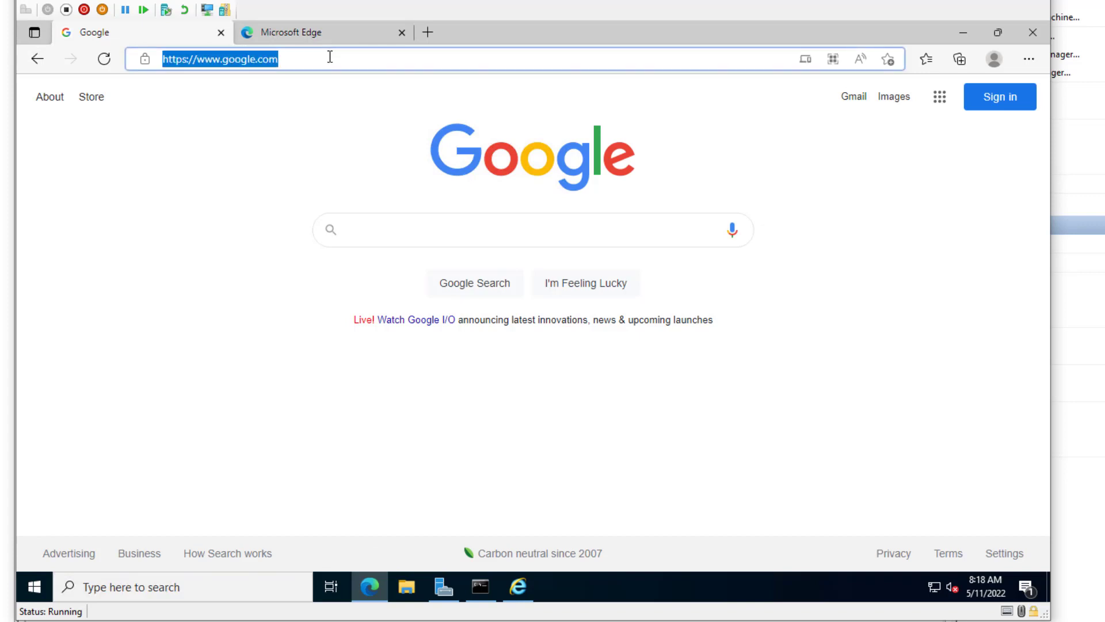
{"action": "type", "text": "cnn.com"}
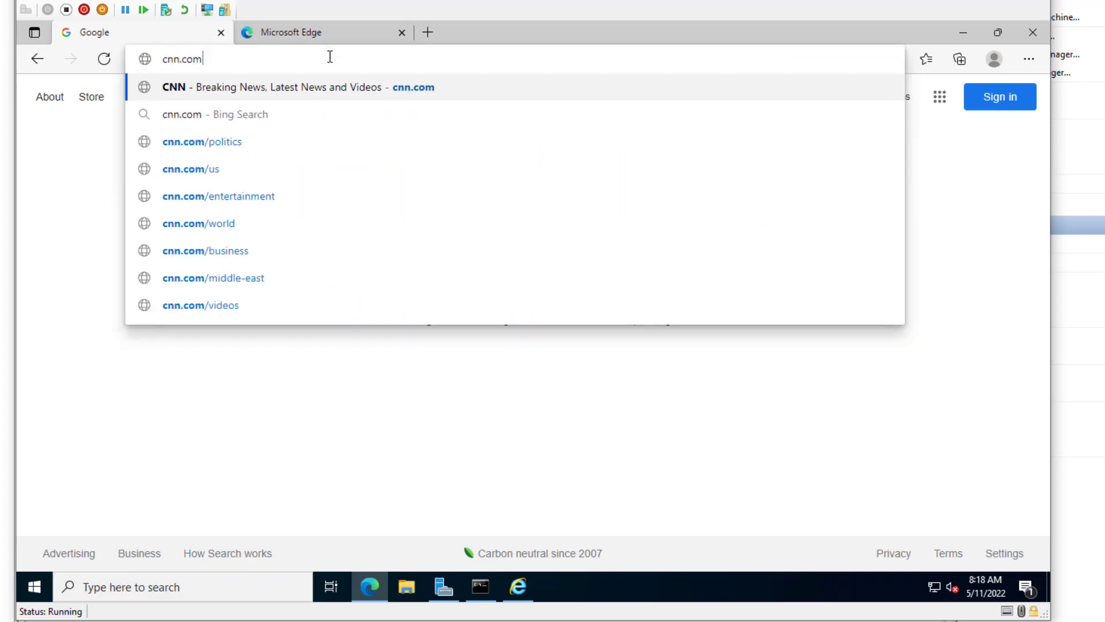
{"action": "key", "text": "Return"}
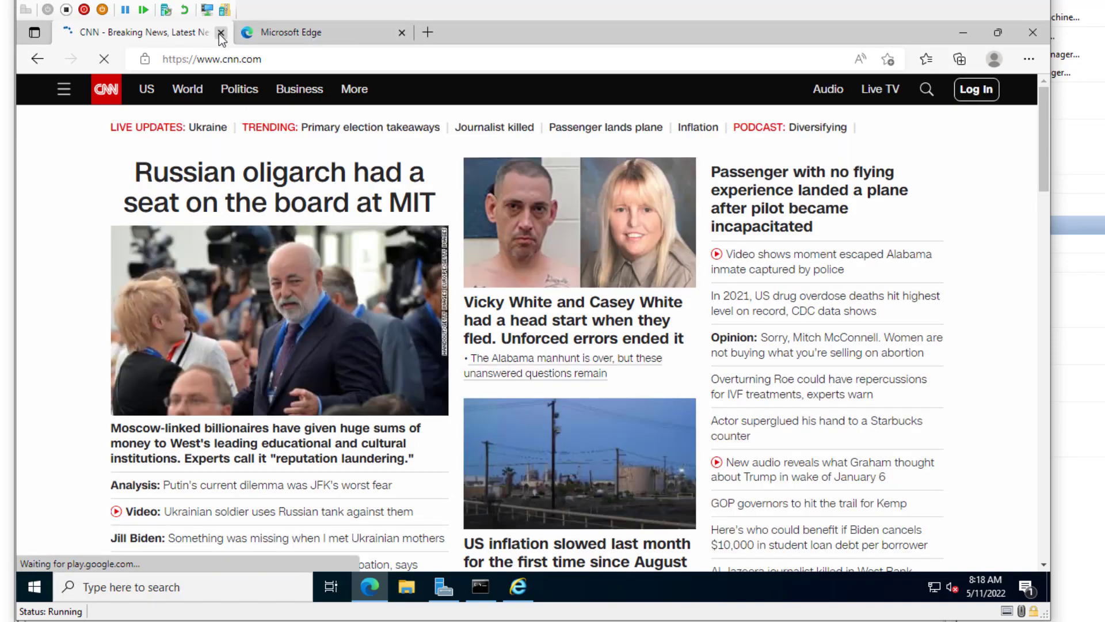
{"action": "left_click", "coordinate": [221, 33]}
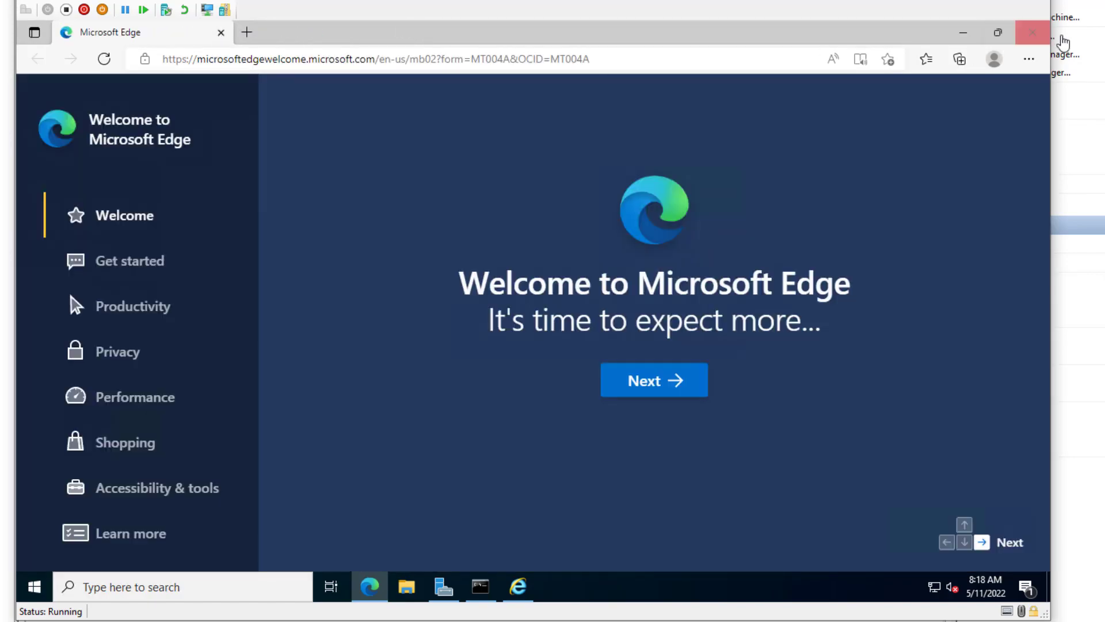
{"action": "left_click", "coordinate": [1033, 33]}
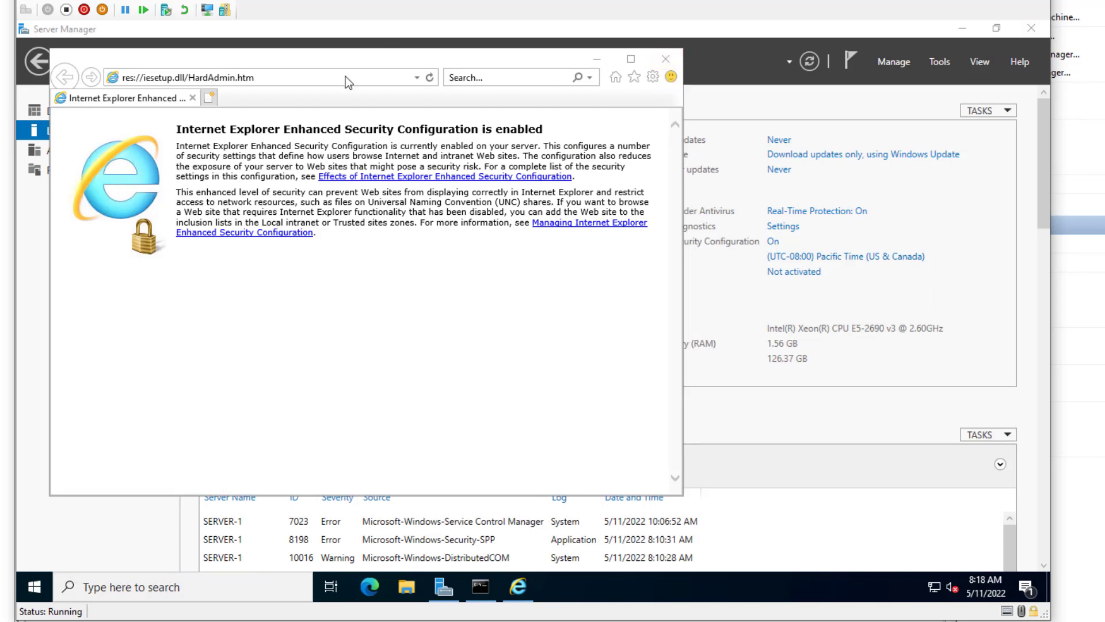
{"action": "left_click", "coordinate": [673, 60]}
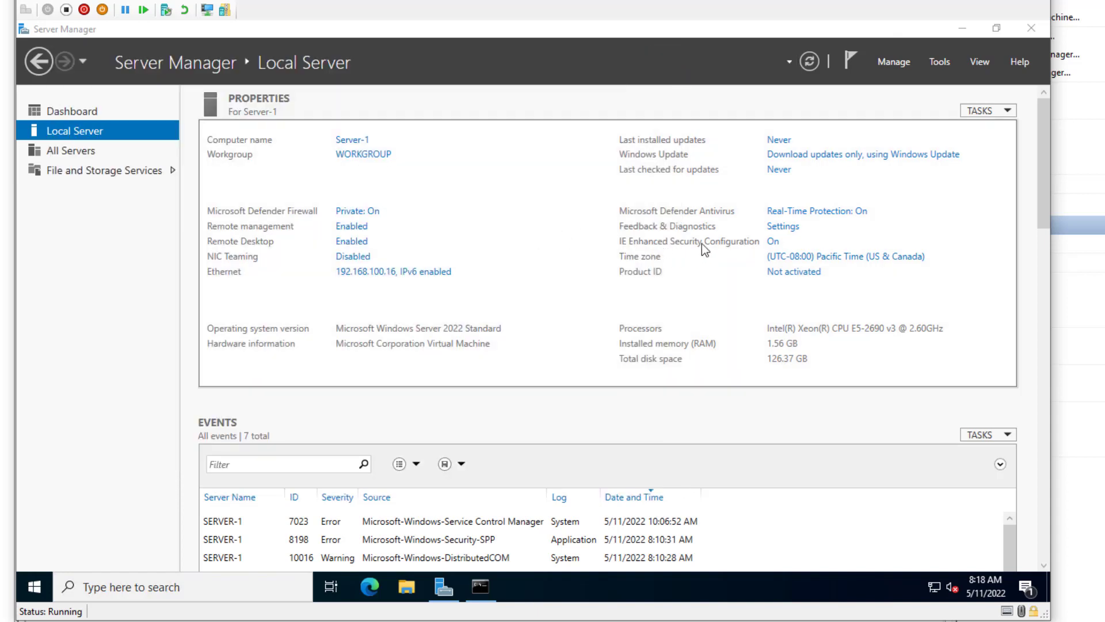
- Change the time zone to (UTC-06:00) Central Time (US & Canada) in the Date and Time settings
{"action": "left_click", "coordinate": [864, 260]}
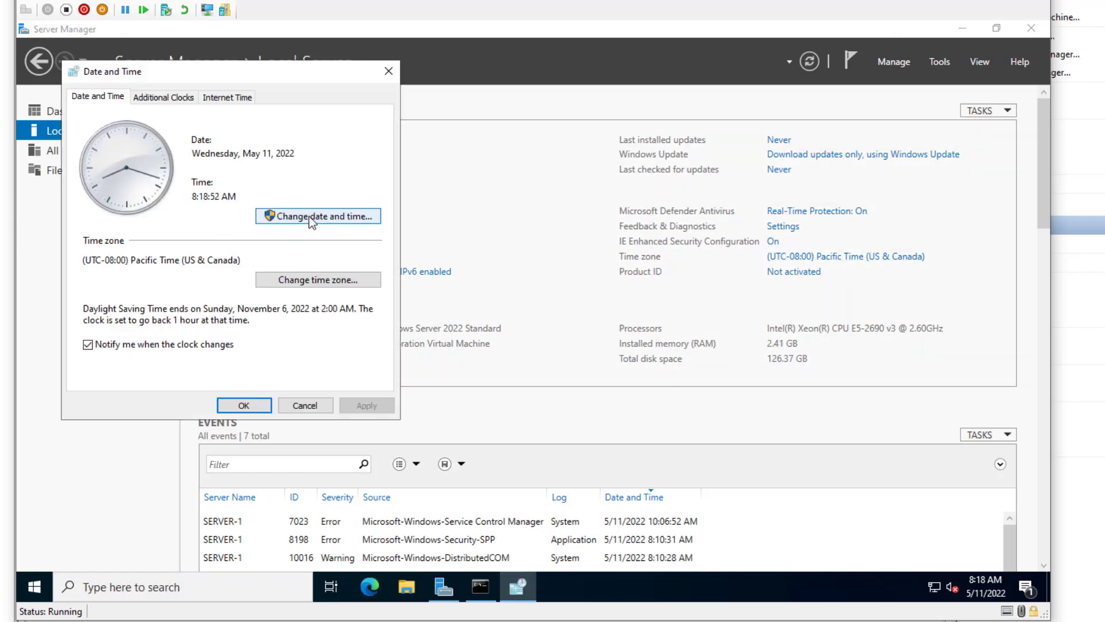
{"action": "left_click", "coordinate": [310, 220]}
{"action": "left_click", "coordinate": [334, 357]}
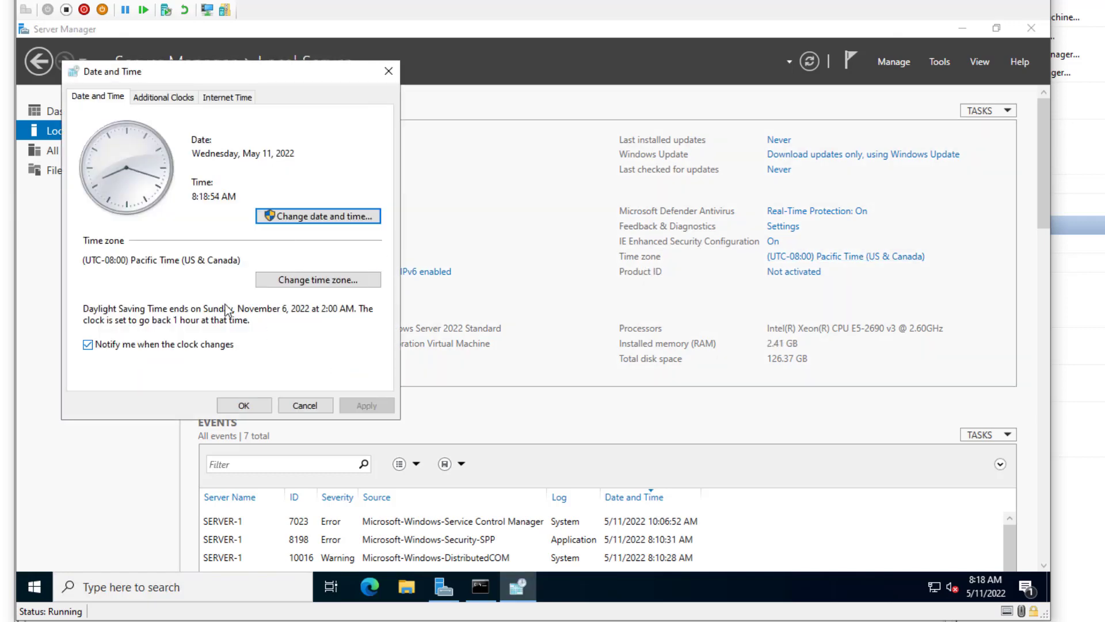
{"action": "left_click", "coordinate": [307, 280]}
{"action": "left_click", "coordinate": [331, 163]}
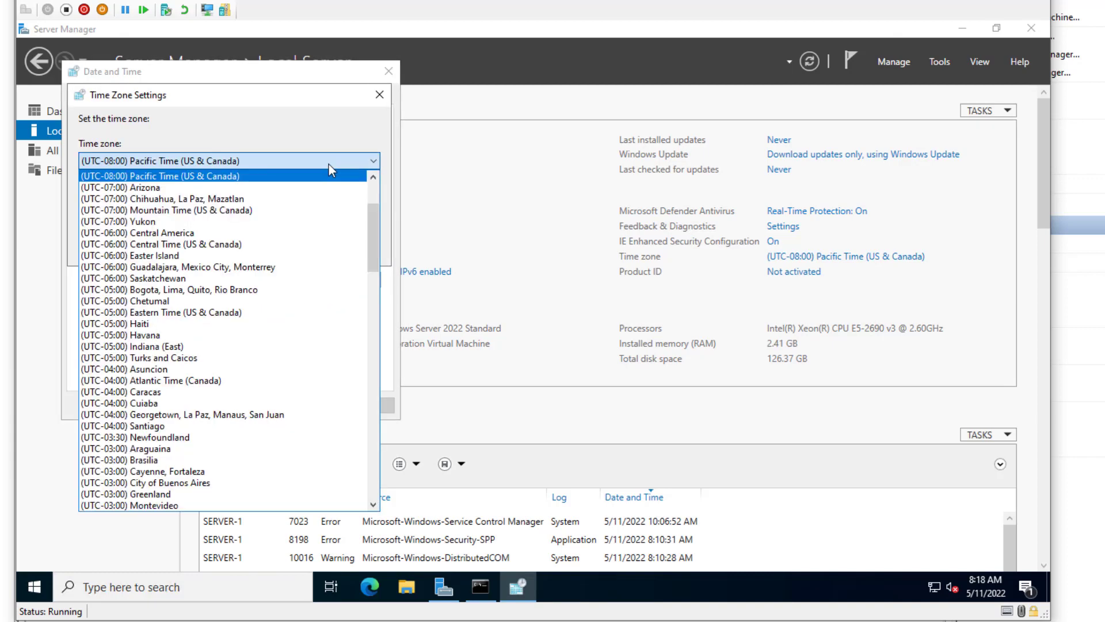
{"action": "left_click", "coordinate": [257, 246]}
{"action": "left_click", "coordinate": [283, 246]}
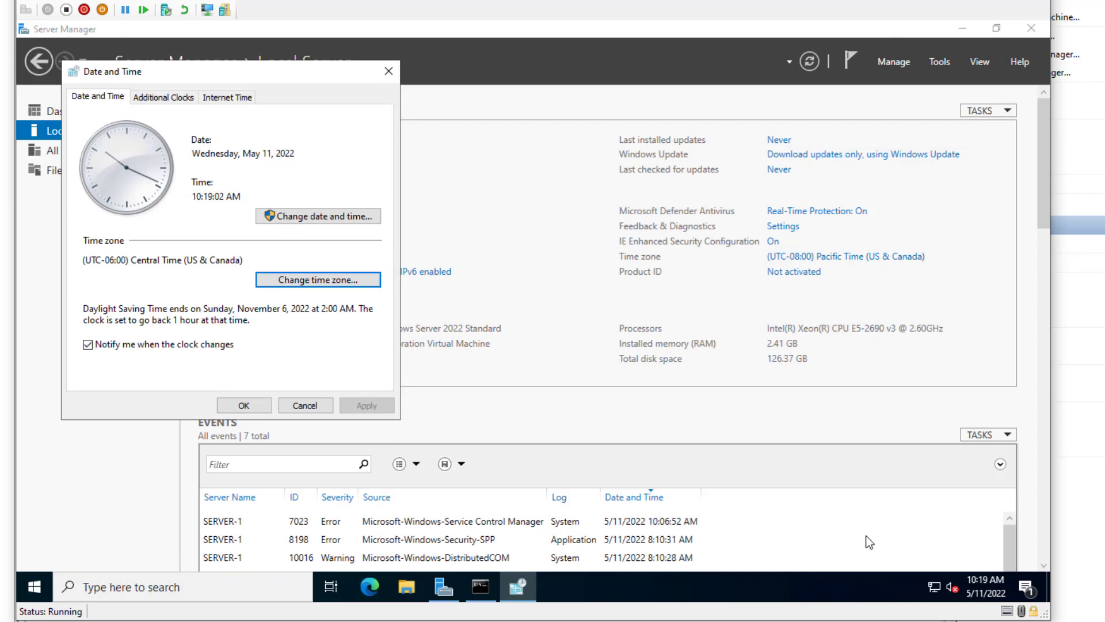
{"action": "mouse_move", "coordinate": [984, 577]}
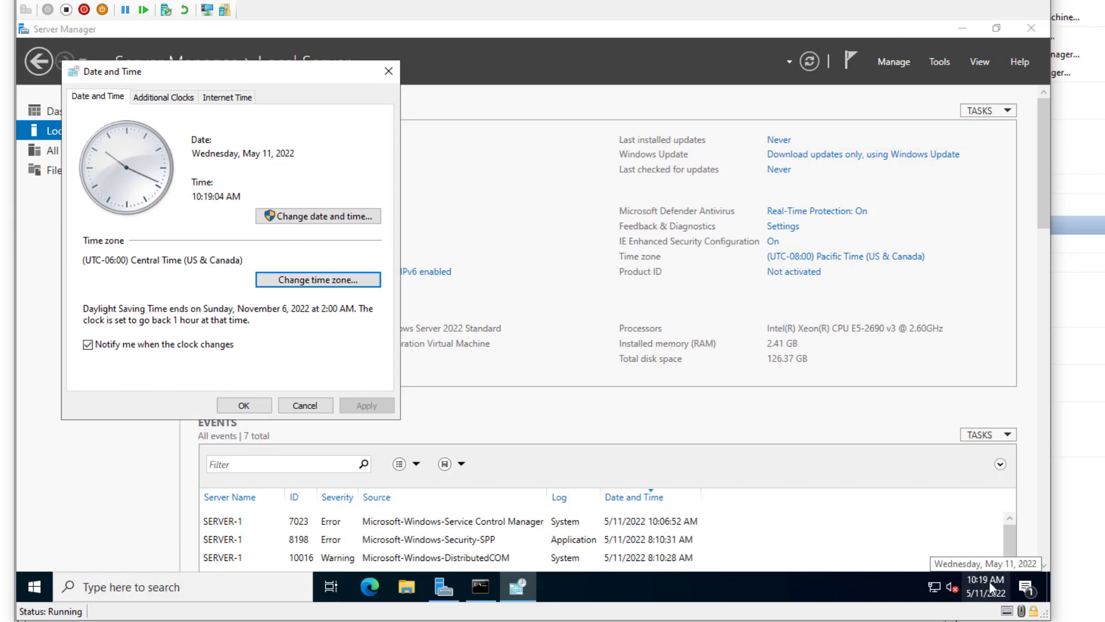
- Confirm the time zone change, then cancel the product key prompt on the Activation page
{"action": "left_click", "coordinate": [244, 405]}
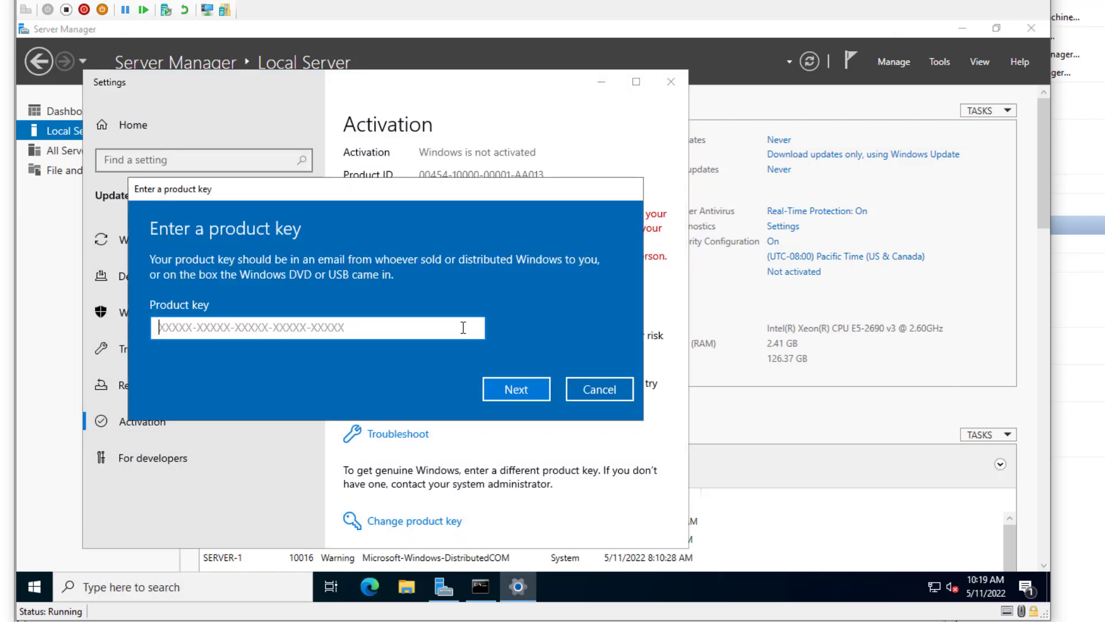
{"action": "left_click", "coordinate": [596, 391]}
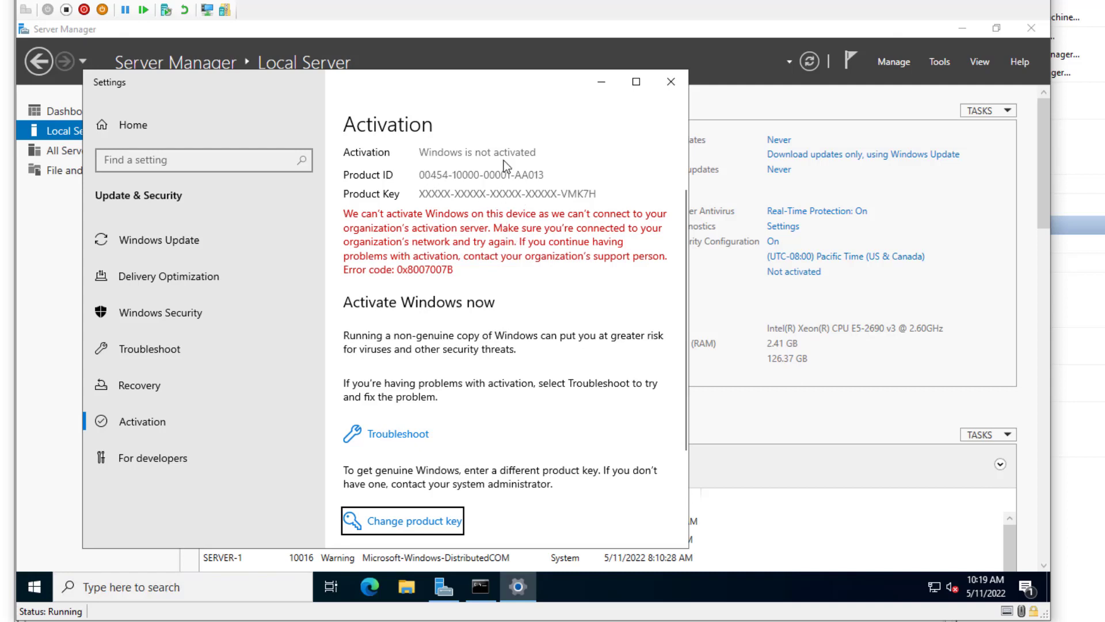
- Close the Settings activation page to return to Server Manager's Local Server page
{"action": "left_click", "coordinate": [671, 82]}
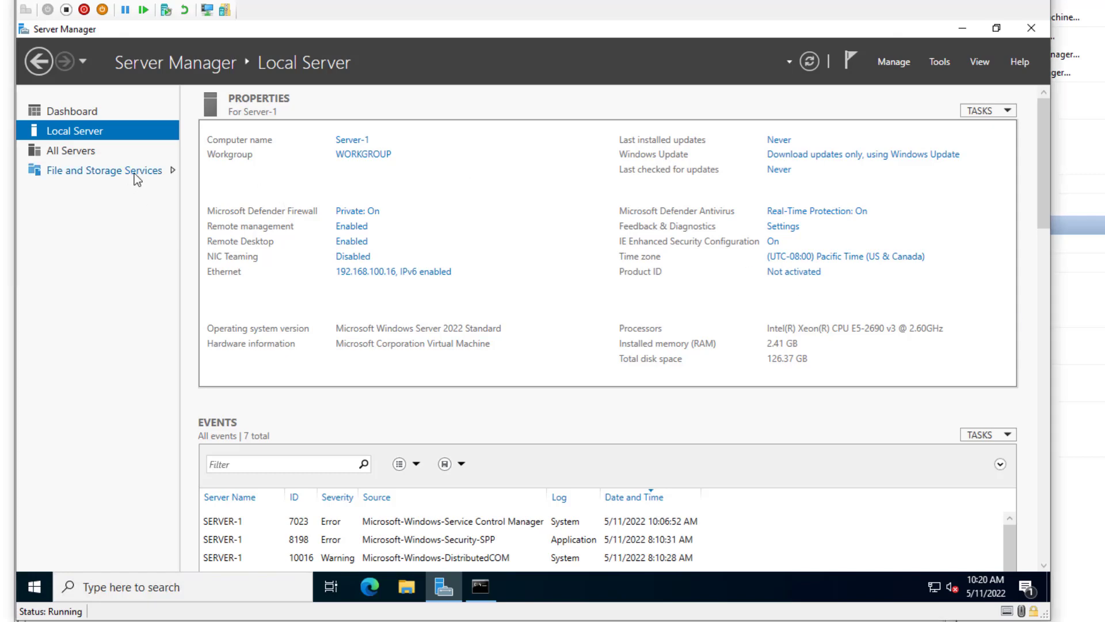
- Change Server-1's membership from WORKGROUP to the domain ad.activedirectorypro.com in Computer Name/Domain Changes
{"action": "left_click", "coordinate": [343, 153]}
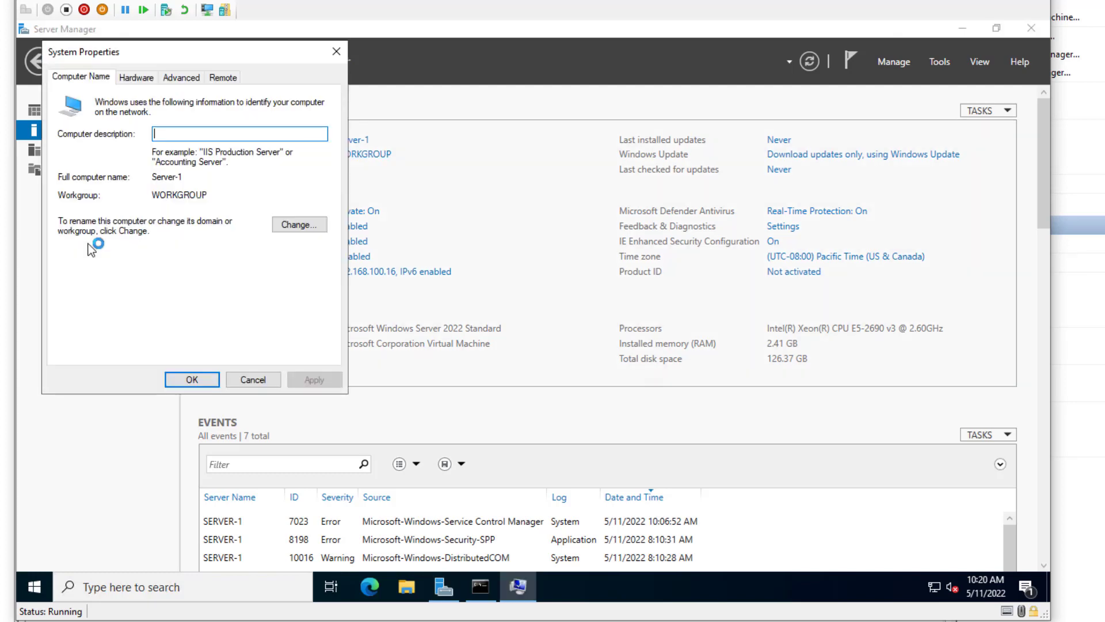
{"action": "left_click", "coordinate": [298, 224]}
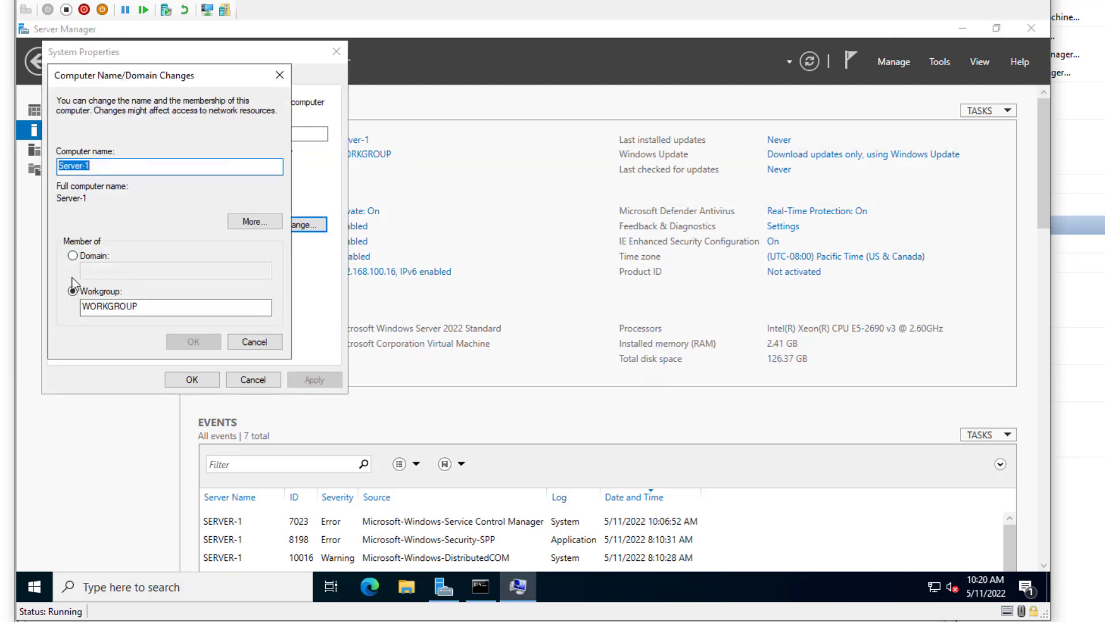
{"action": "left_click", "coordinate": [73, 257]}
{"action": "left_click", "coordinate": [167, 272]}
{"action": "type", "text": "ad.activedirectorypro.com"}
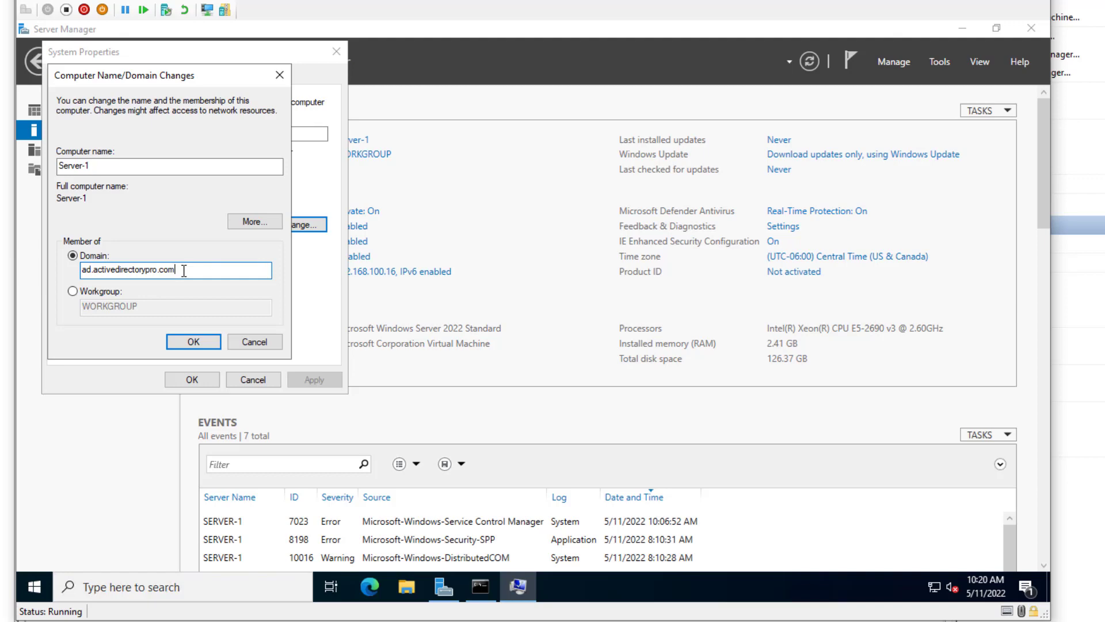
{"action": "left_click_drag", "start_coordinate": [177, 271], "coordinate": [78, 273]}
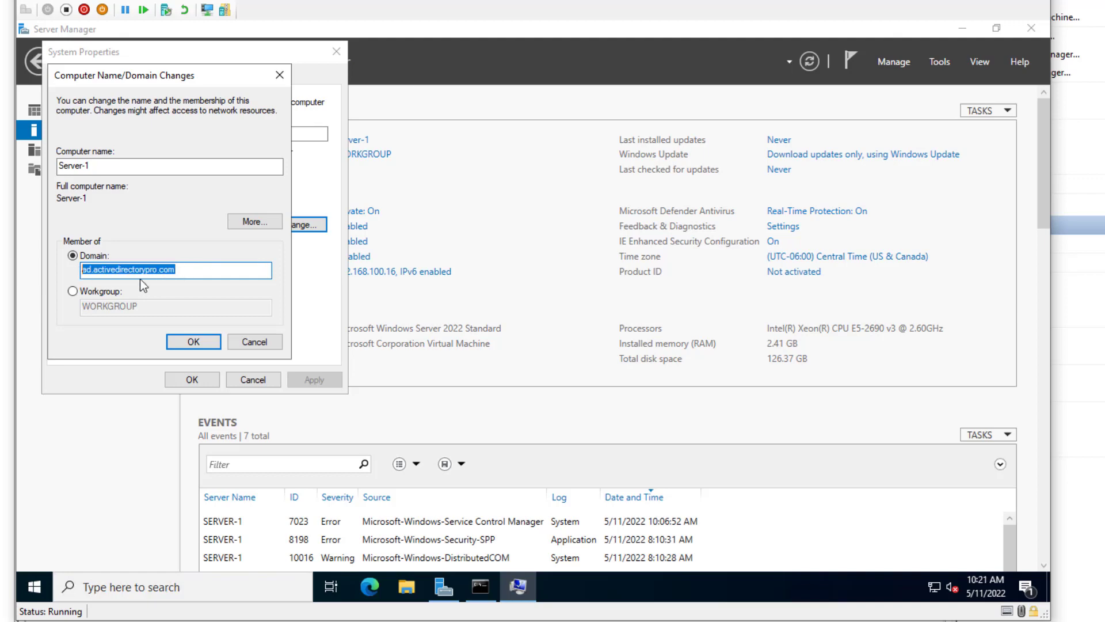
{"action": "left_click", "coordinate": [185, 278]}
{"action": "left_click_drag", "start_coordinate": [197, 271], "coordinate": [29, 289]}
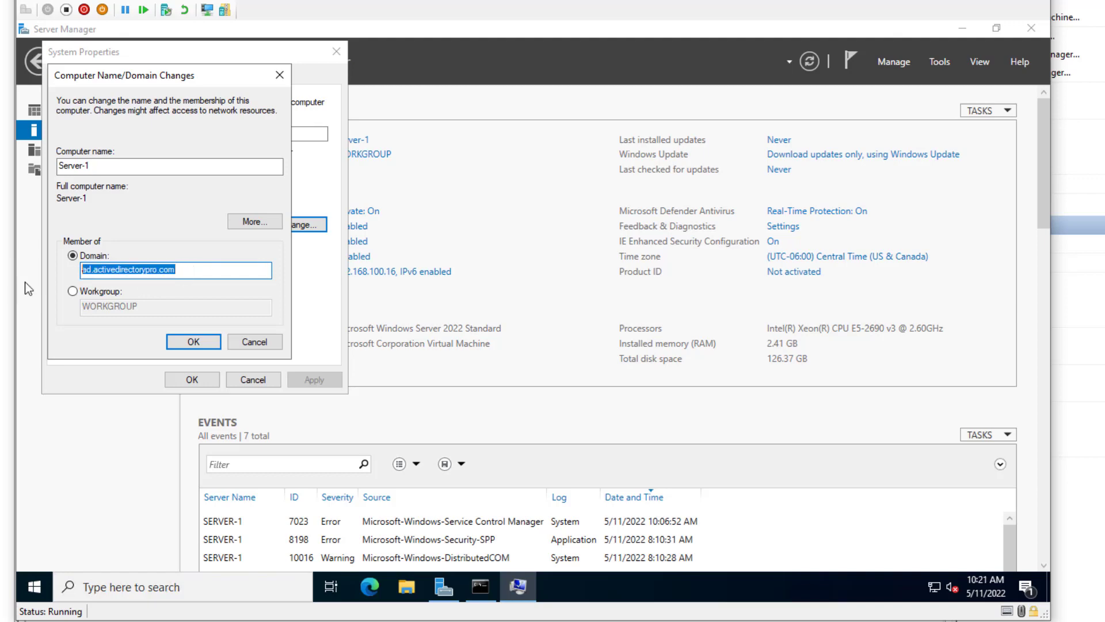
{"action": "left_click", "coordinate": [224, 264]}
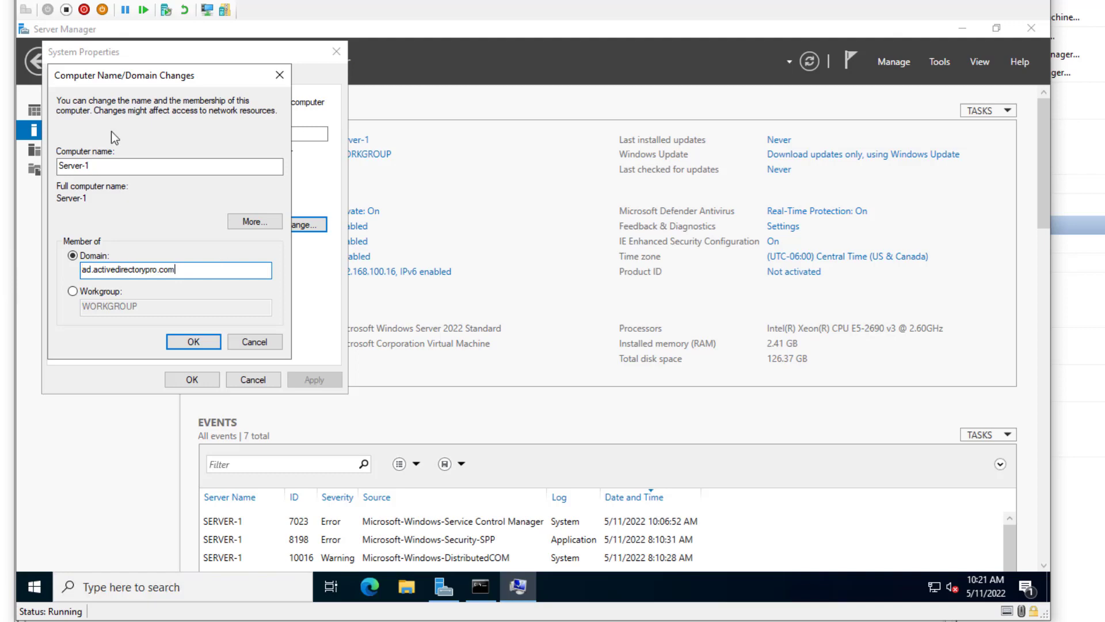
- Confirm the domain join with the administrator user name and password
{"action": "left_click", "coordinate": [189, 344]}
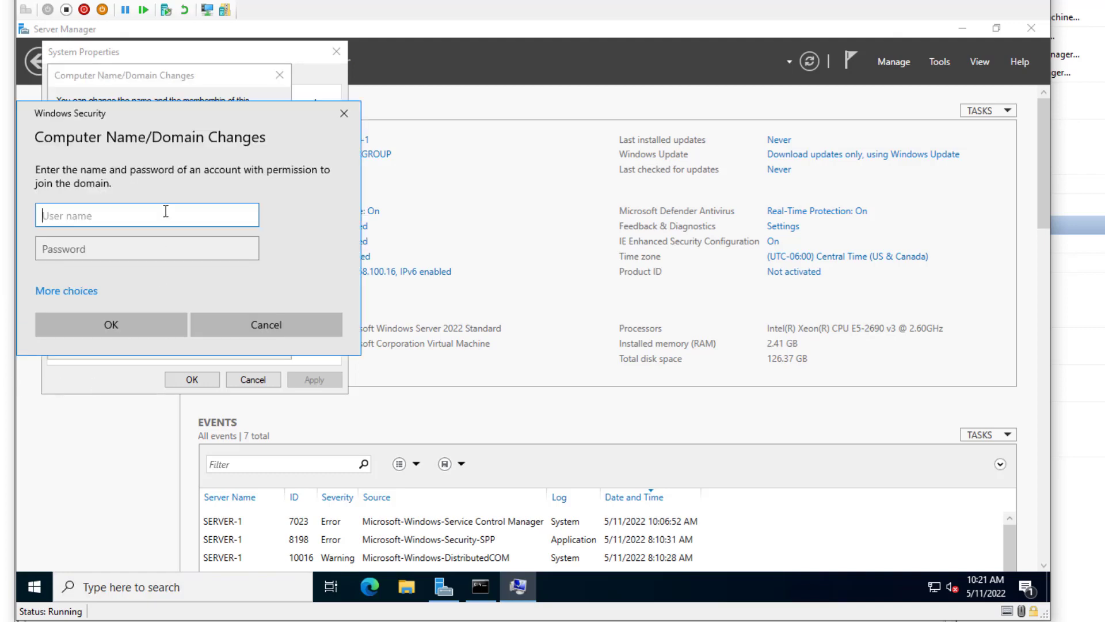
{"action": "type", "text": "administrator"}
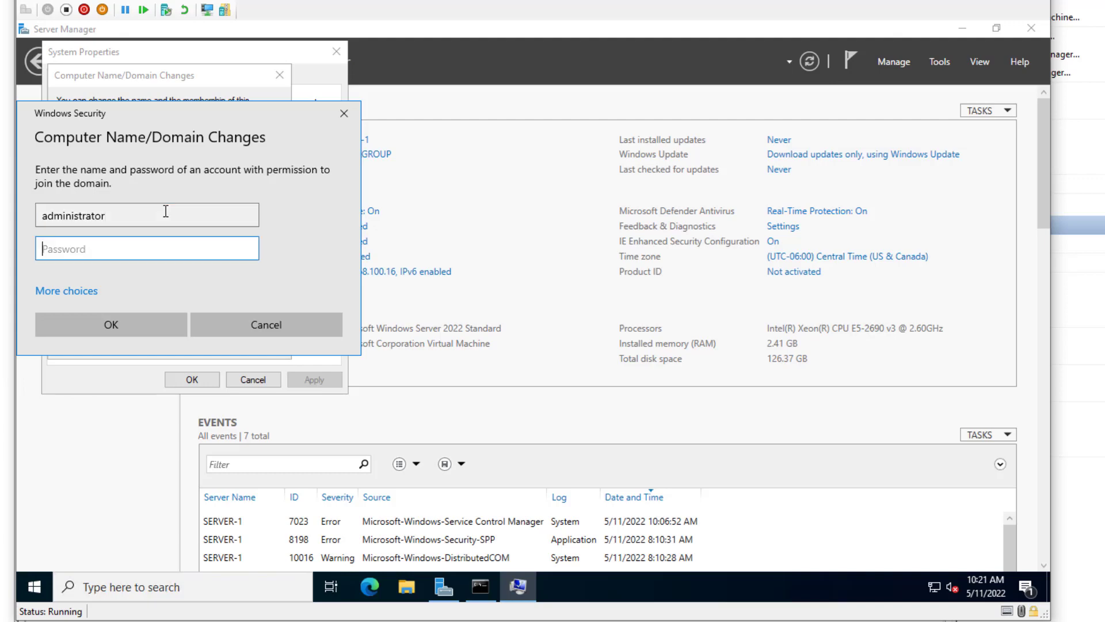
{"action": "type", "text": "Pa$$"}
{"action": "key", "text": "BackSpace"}
{"action": "key", "text": "BackSpace"}
{"action": "key", "text": "BackSpace"}
{"action": "key", "text": "BackSpace"}
{"action": "type", "text": "Pa$$w0rd123"}
{"action": "key", "text": "Return"}
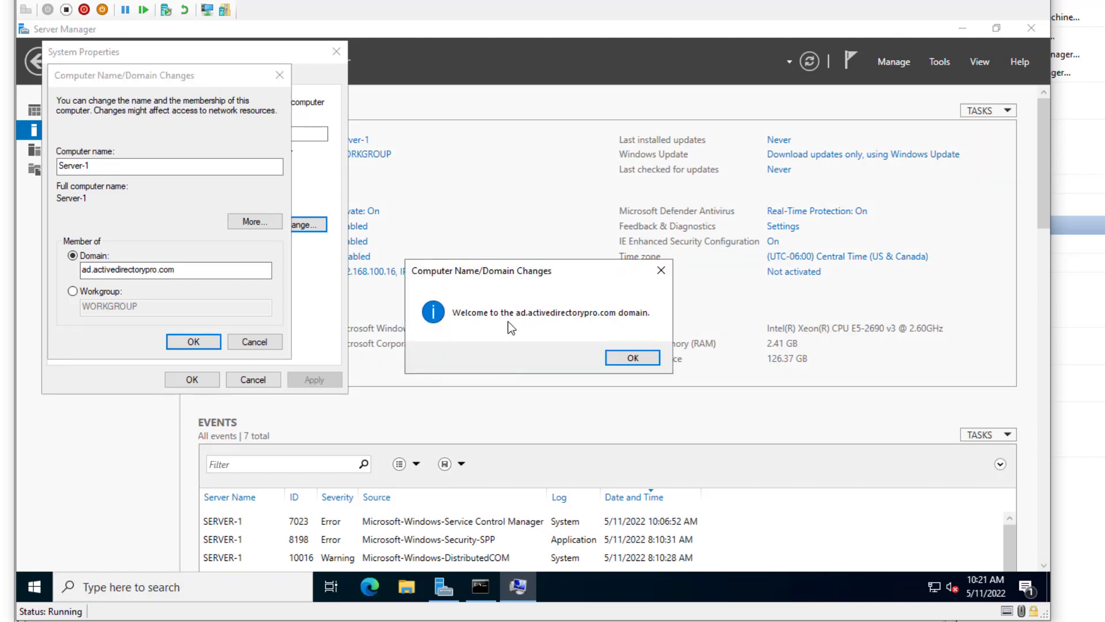
- Acknowledge the welcome and restart notices, close System Properties, and restart the server
{"action": "left_click", "coordinate": [632, 357]}
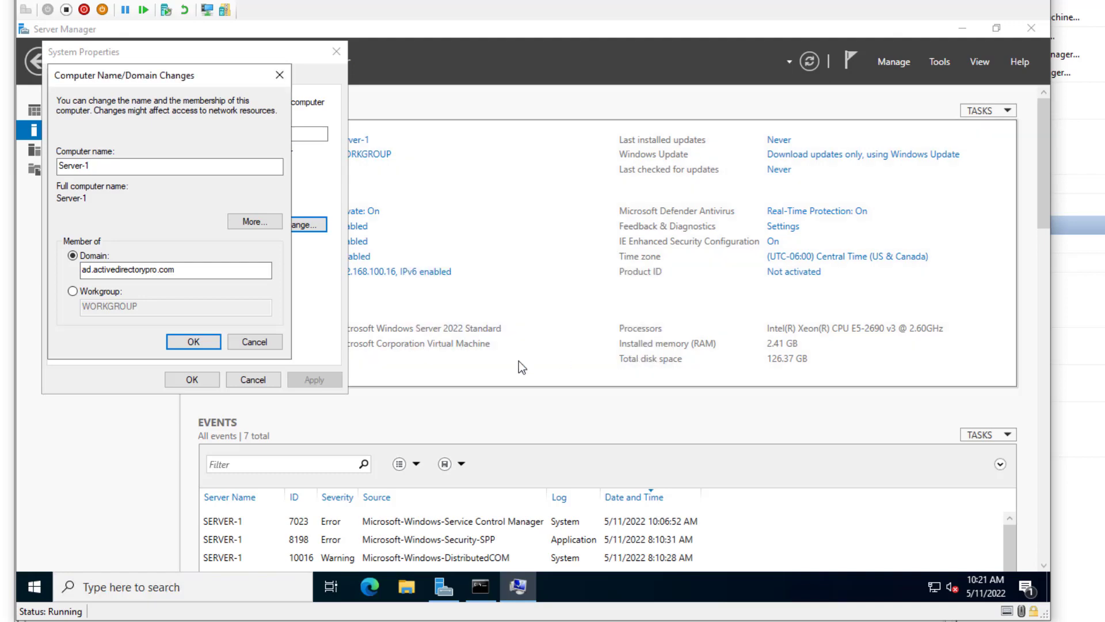
{"action": "left_click", "coordinate": [626, 321]}
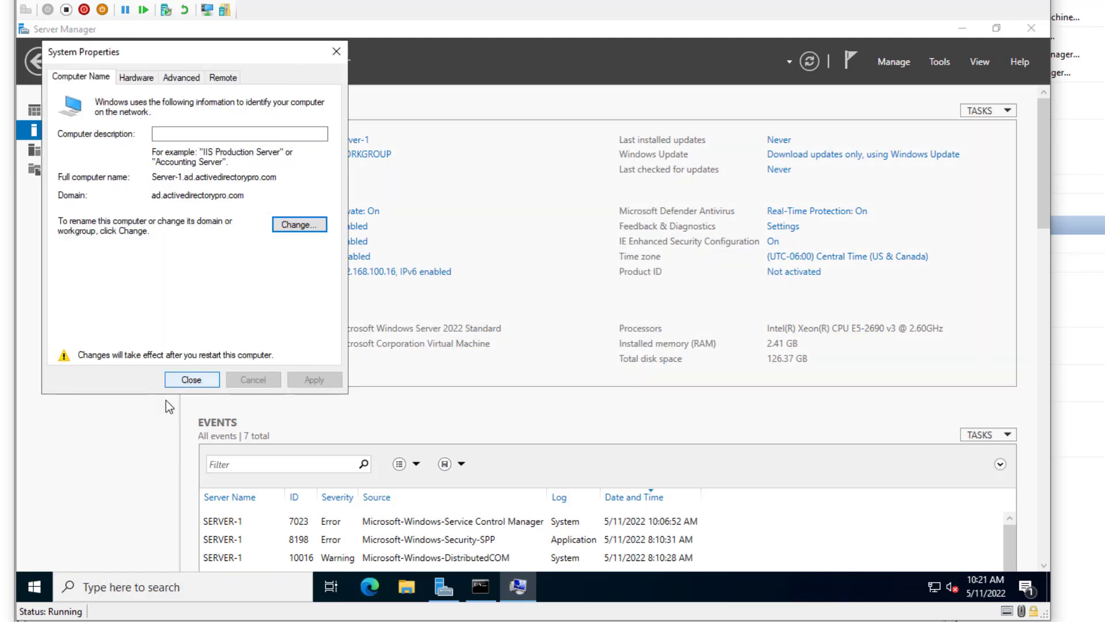
{"action": "left_click", "coordinate": [195, 380]}
{"action": "left_click", "coordinate": [533, 319]}
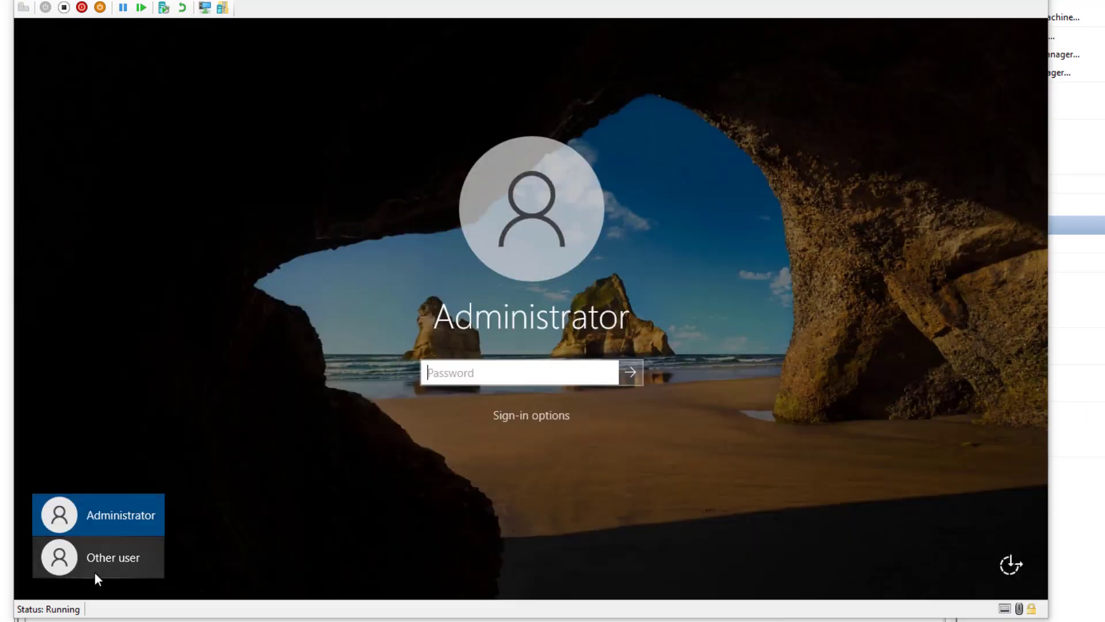
- Sign in as Other user with the domain user's name on ADPRO and enter the account password
{"action": "left_click", "coordinate": [87, 554]}
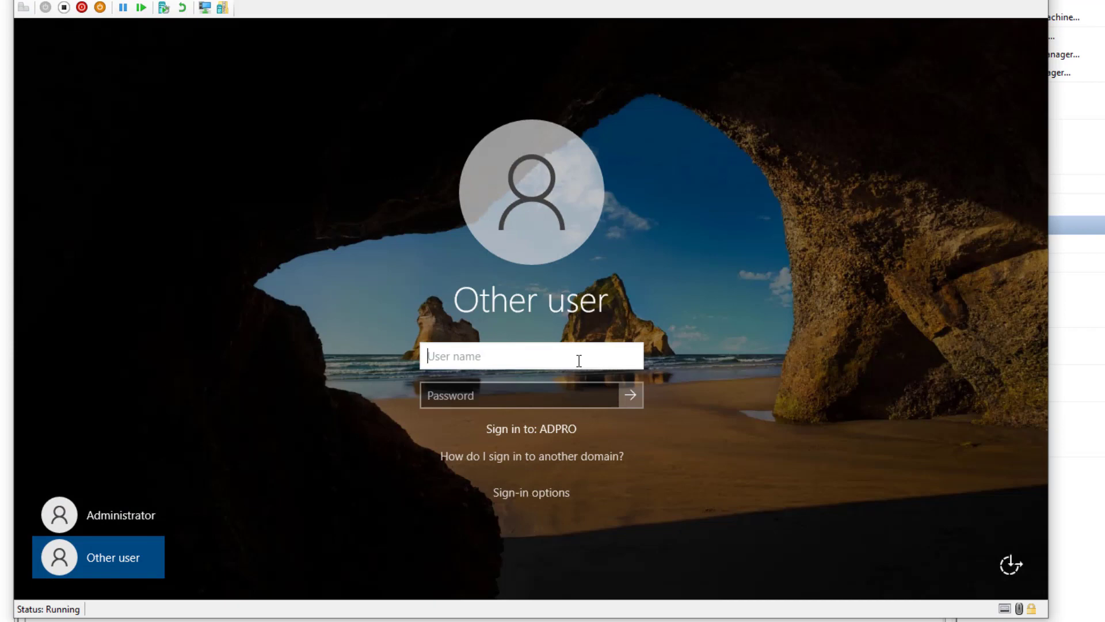
{"action": "key", "text": "Tab"}
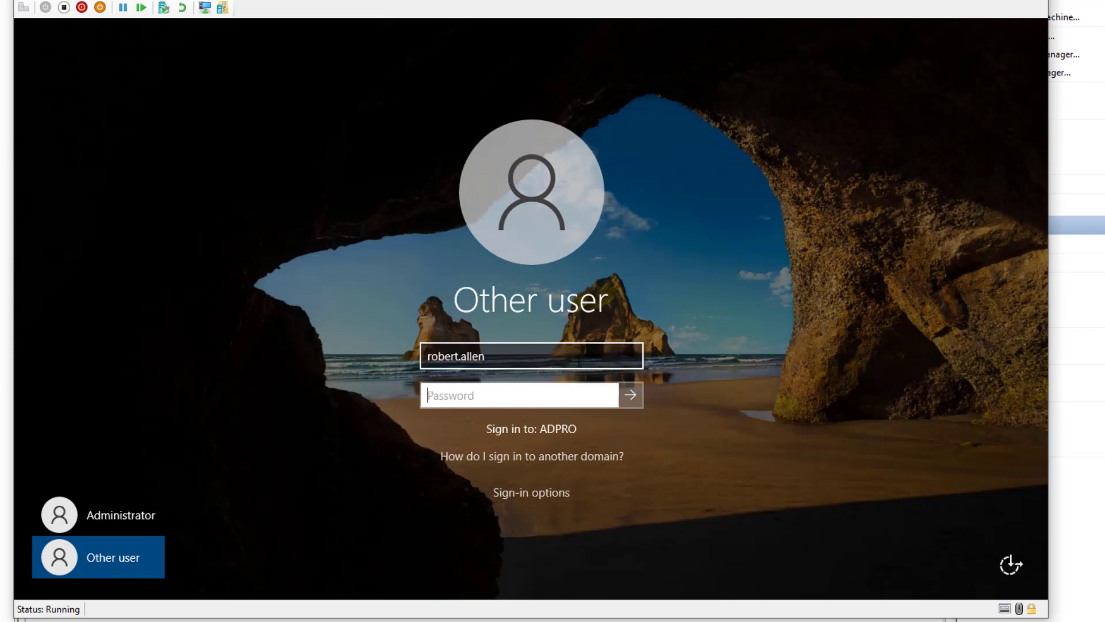
{"action": "type", "text": "••••••••••••••••"}
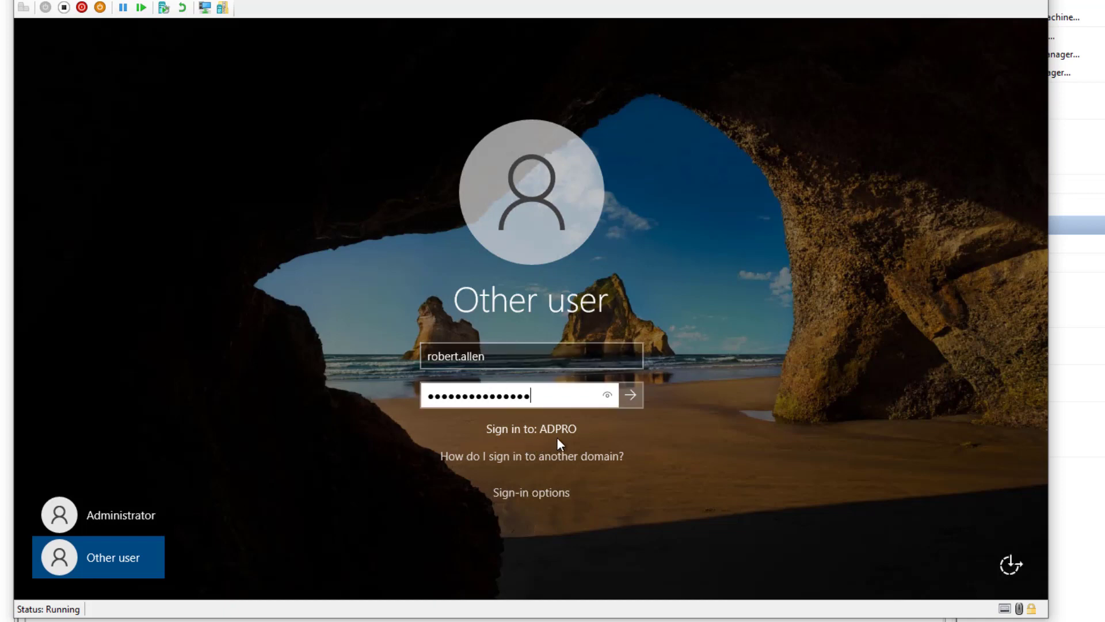
{"action": "left_click", "coordinate": [539, 357]}
{"action": "left_click_drag", "start_coordinate": [539, 357], "coordinate": [380, 362]}
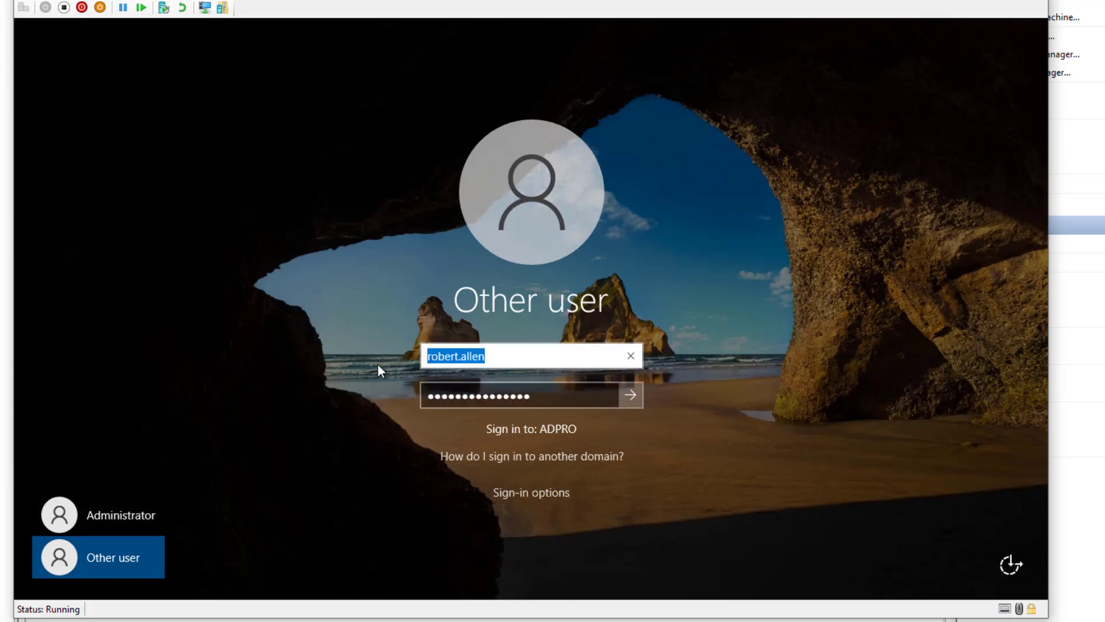
{"action": "key", "text": "BackSpace"}
{"action": "type", "text": ".\\"}
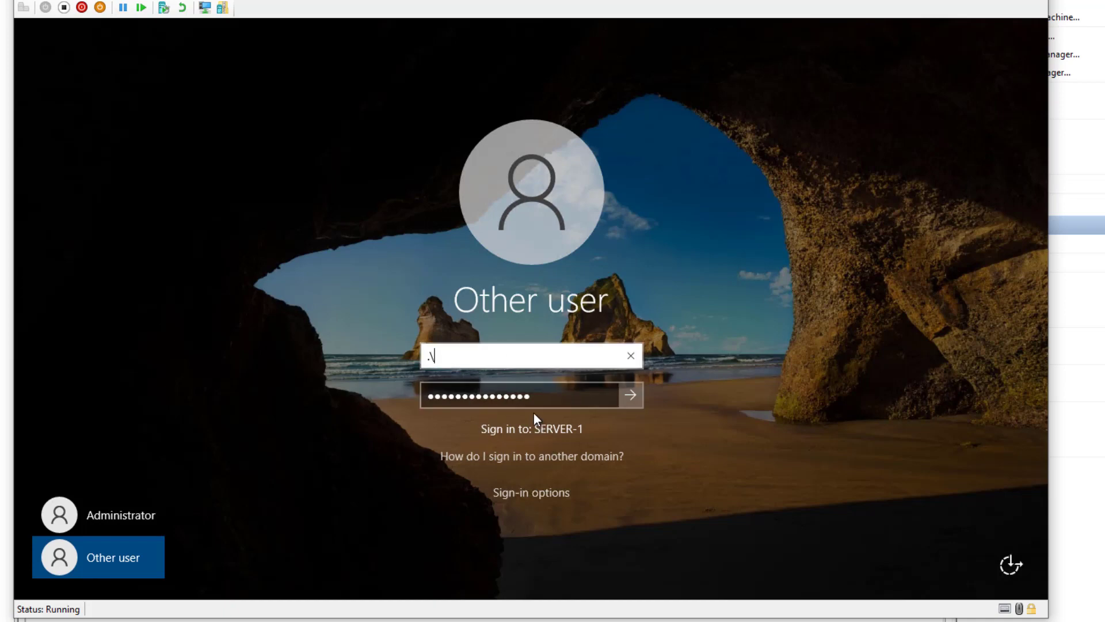
{"action": "key", "text": "BackSpace"}
{"action": "key", "text": "BackSpace"}
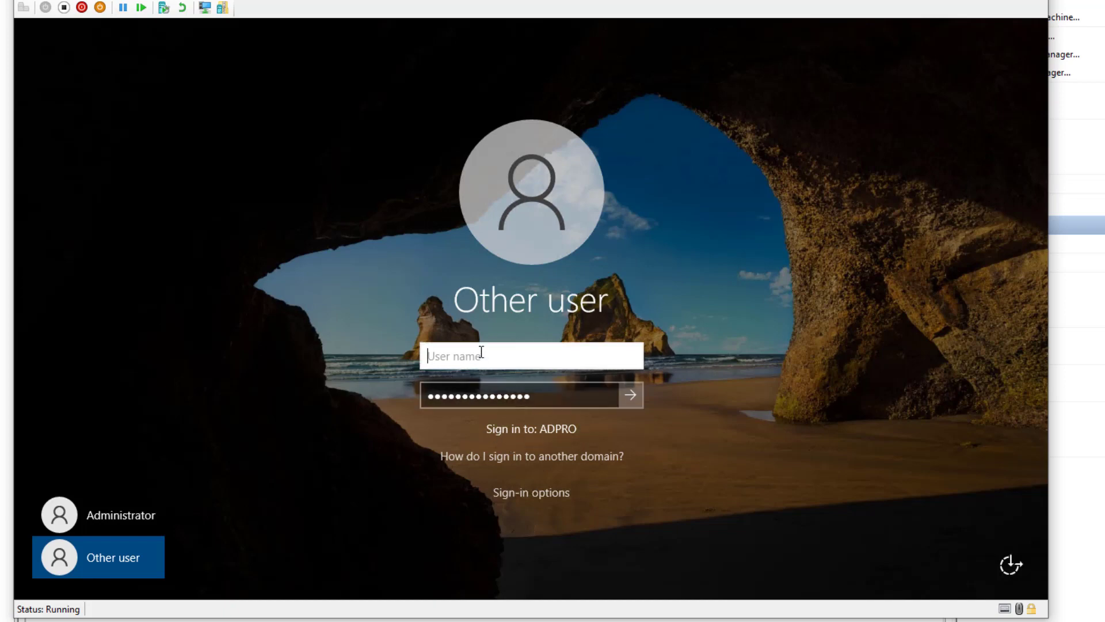
{"action": "key", "text": "Tab"}
{"action": "type", "text": "•••"}
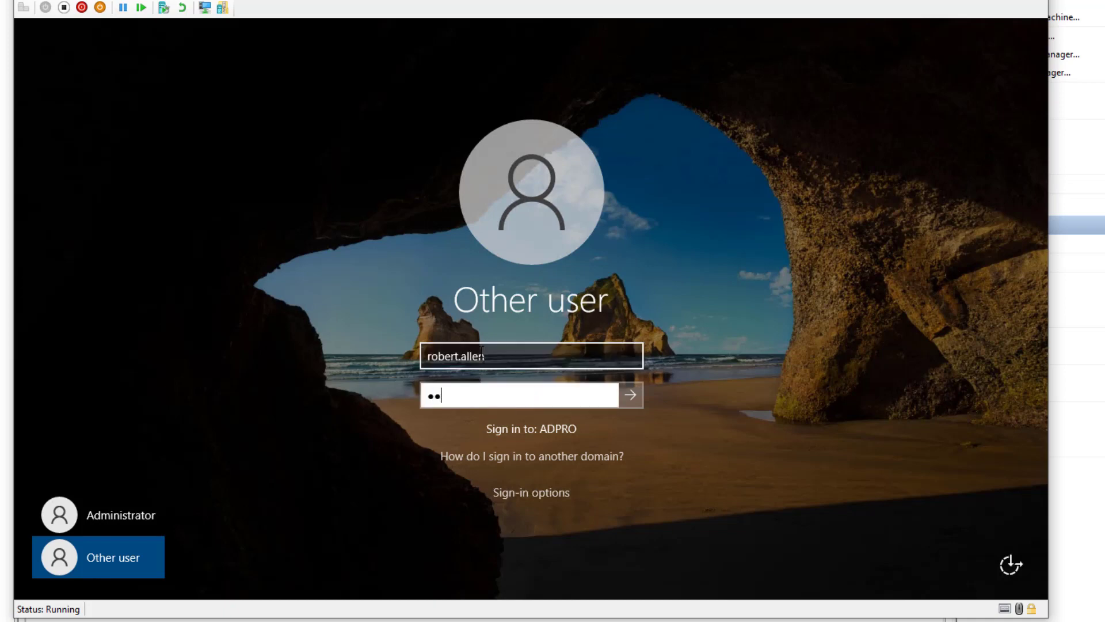
{"action": "type", "text": "•••••••••••"}
- Complete the sign-in with the domain account
{"action": "key", "text": "Return"}
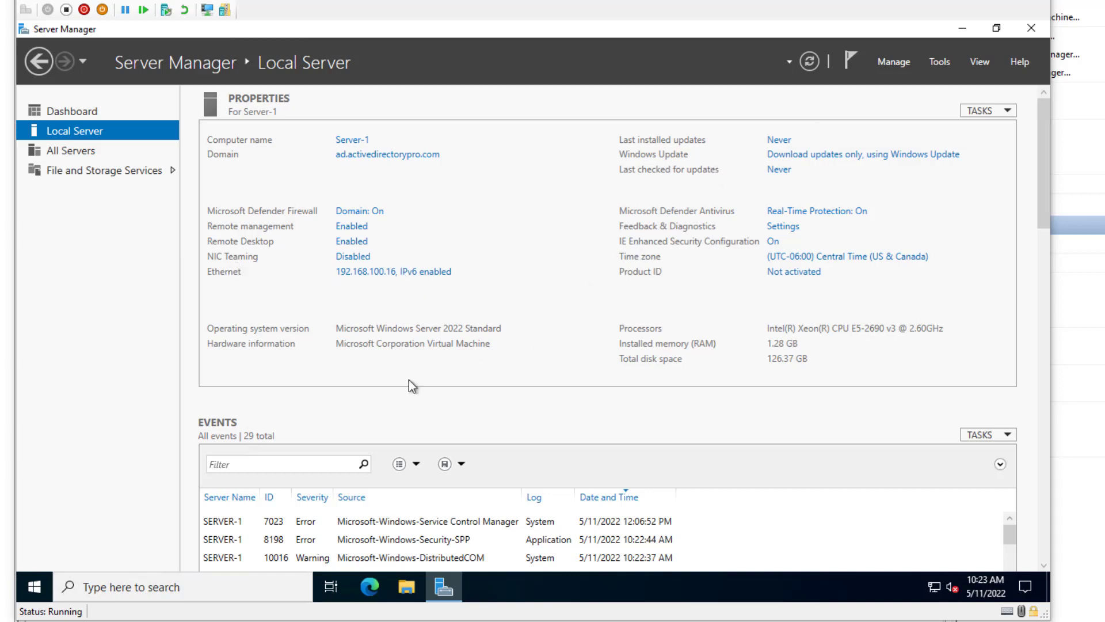
{"action": "left_click", "coordinate": [963, 30]}
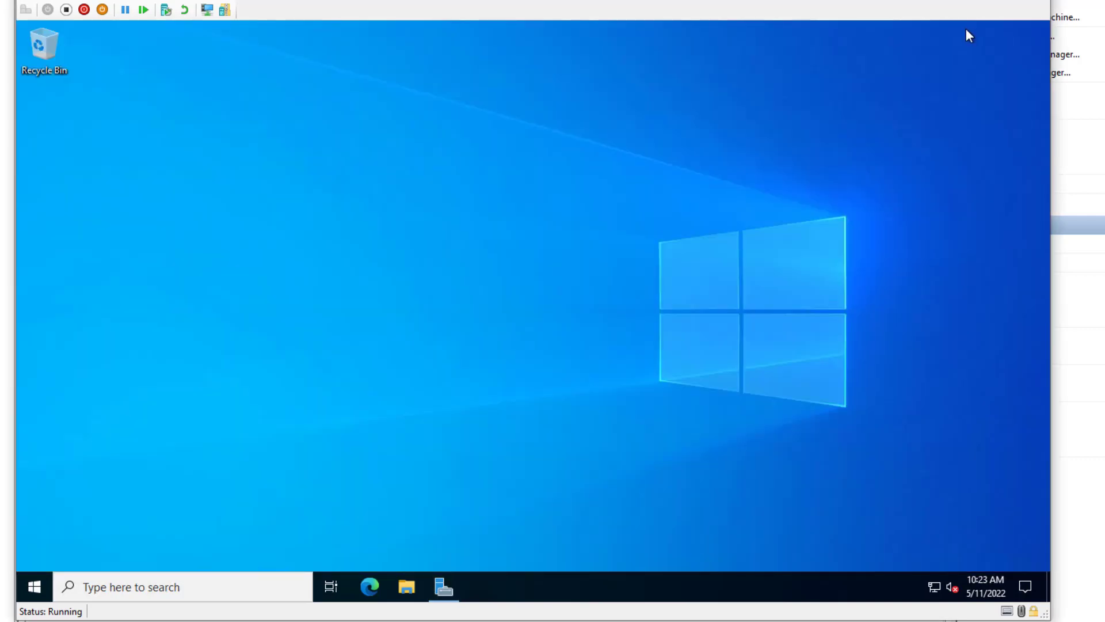